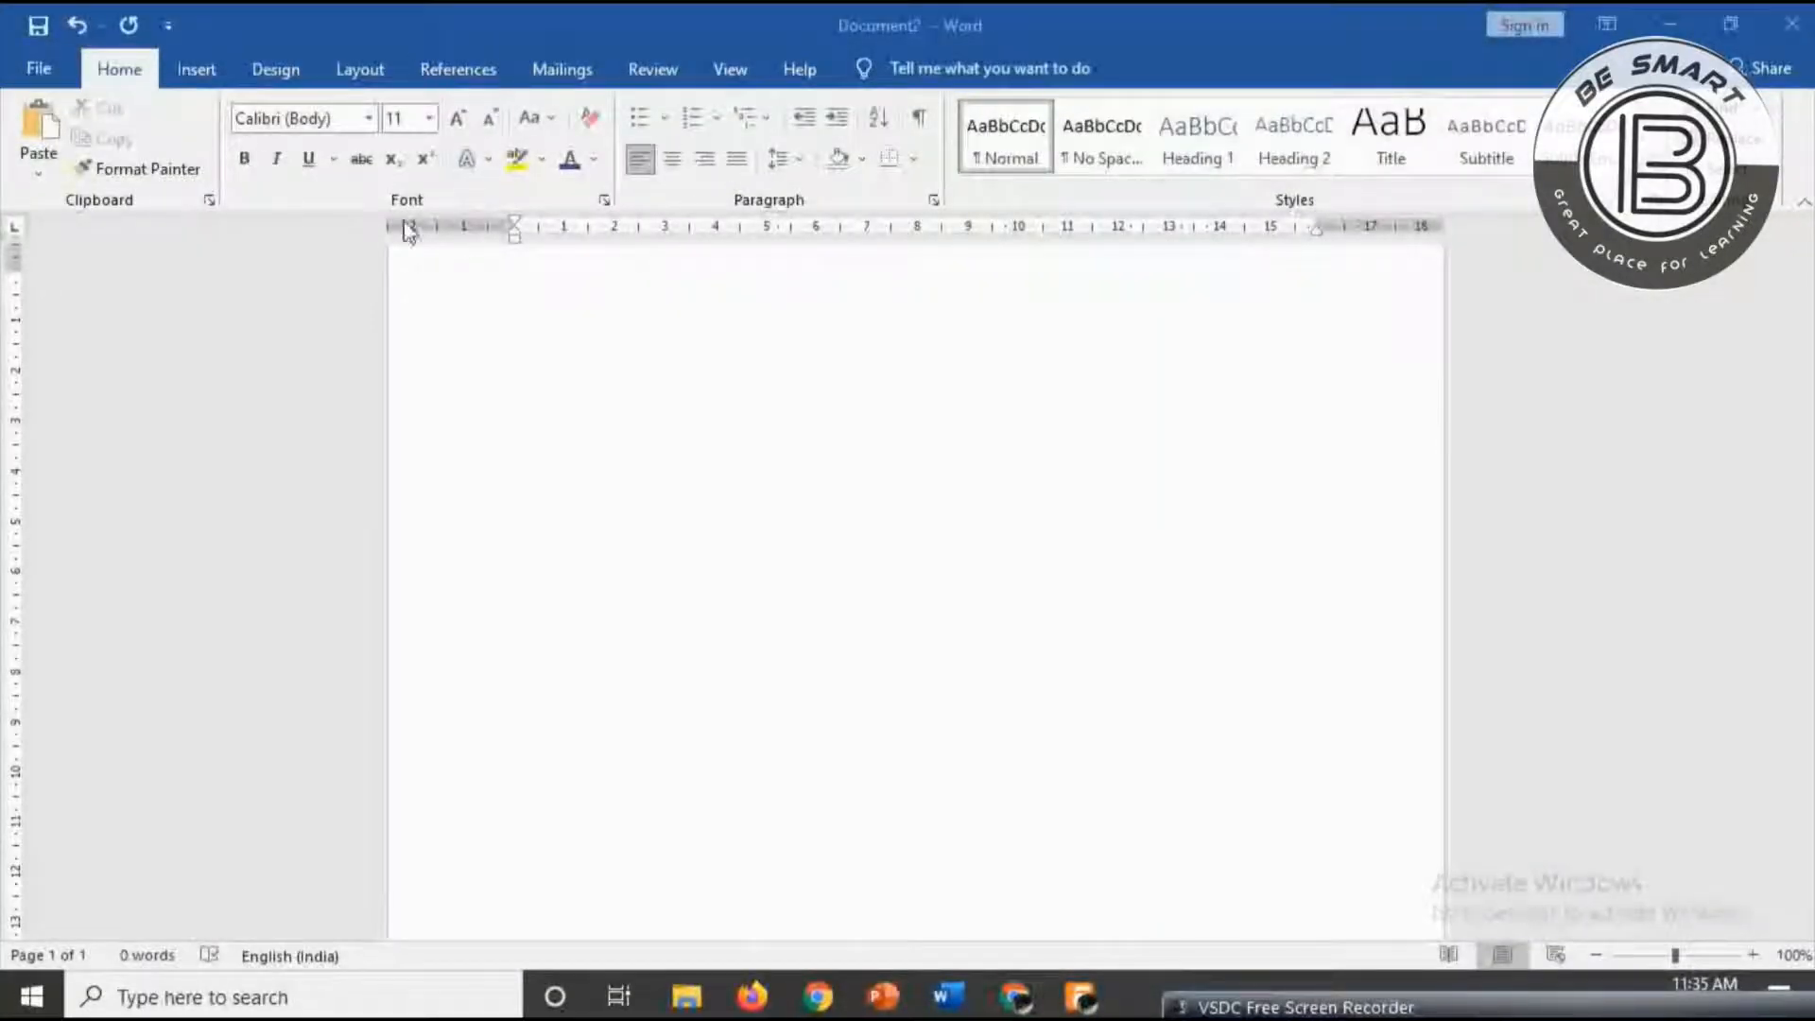
- Choose the pale gold text effect in the second row, third column of the preset effects for new text
left_click(488, 160)
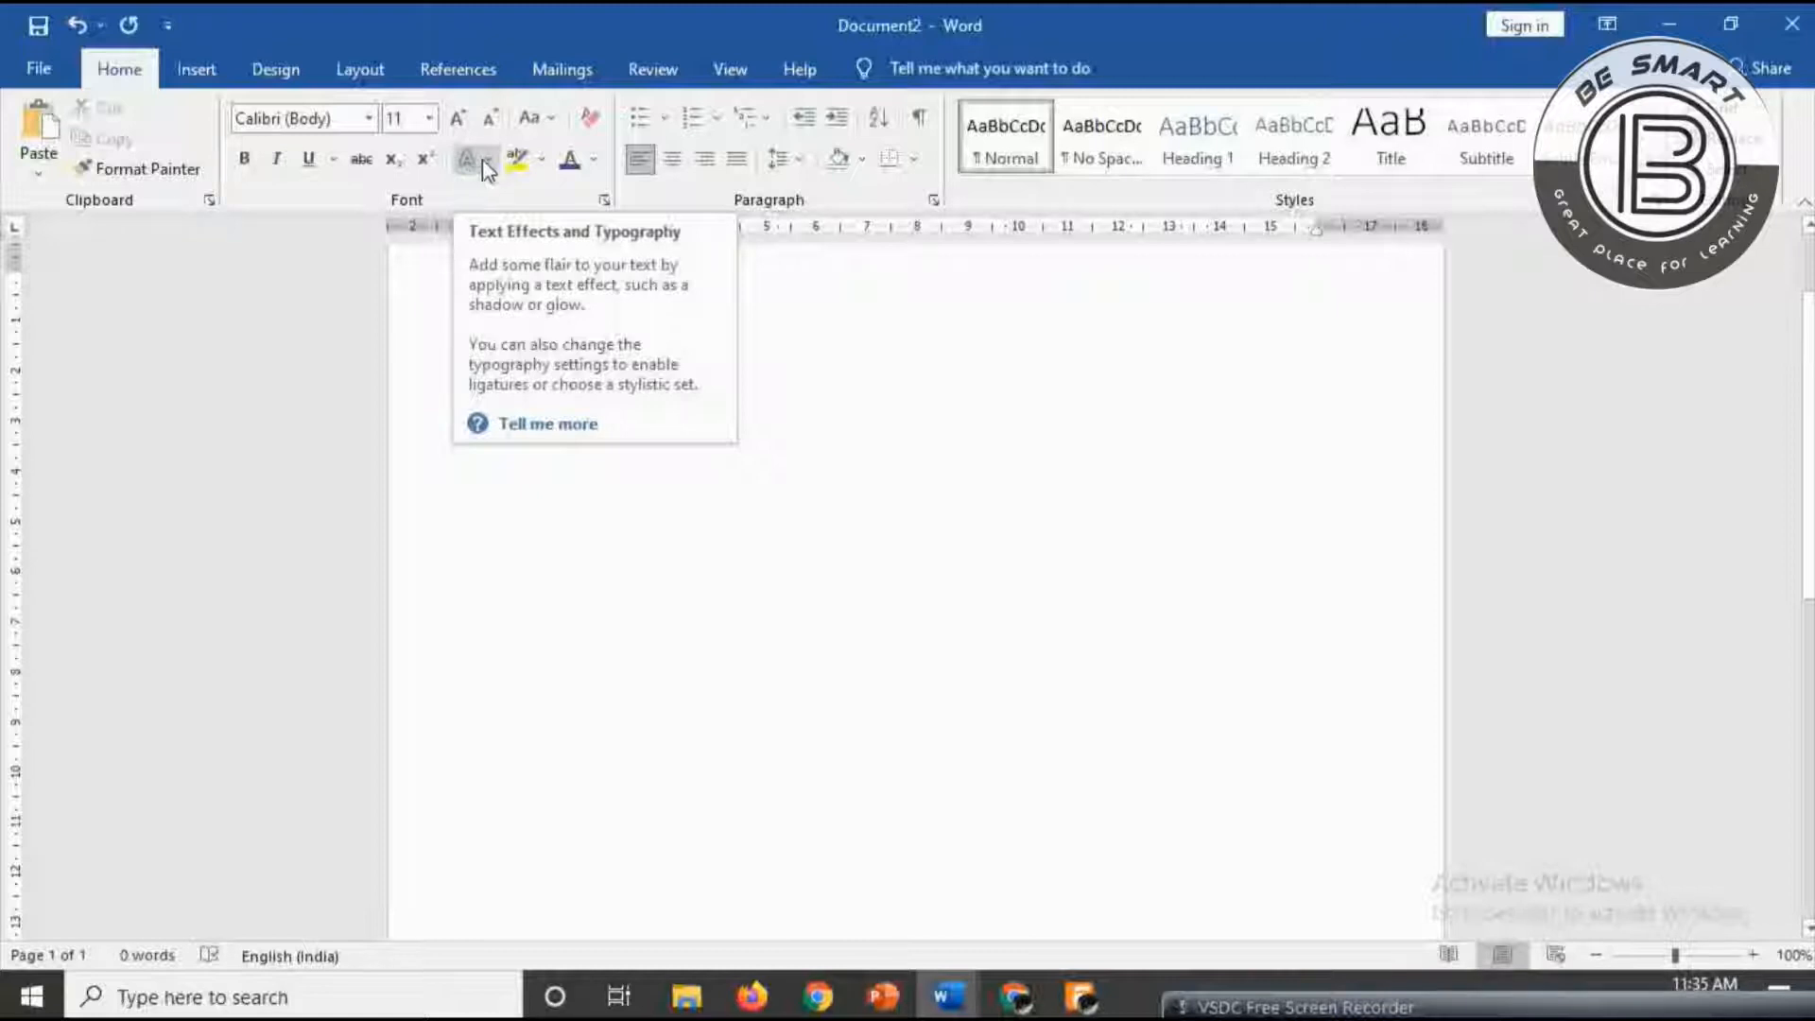
left_click(488, 161)
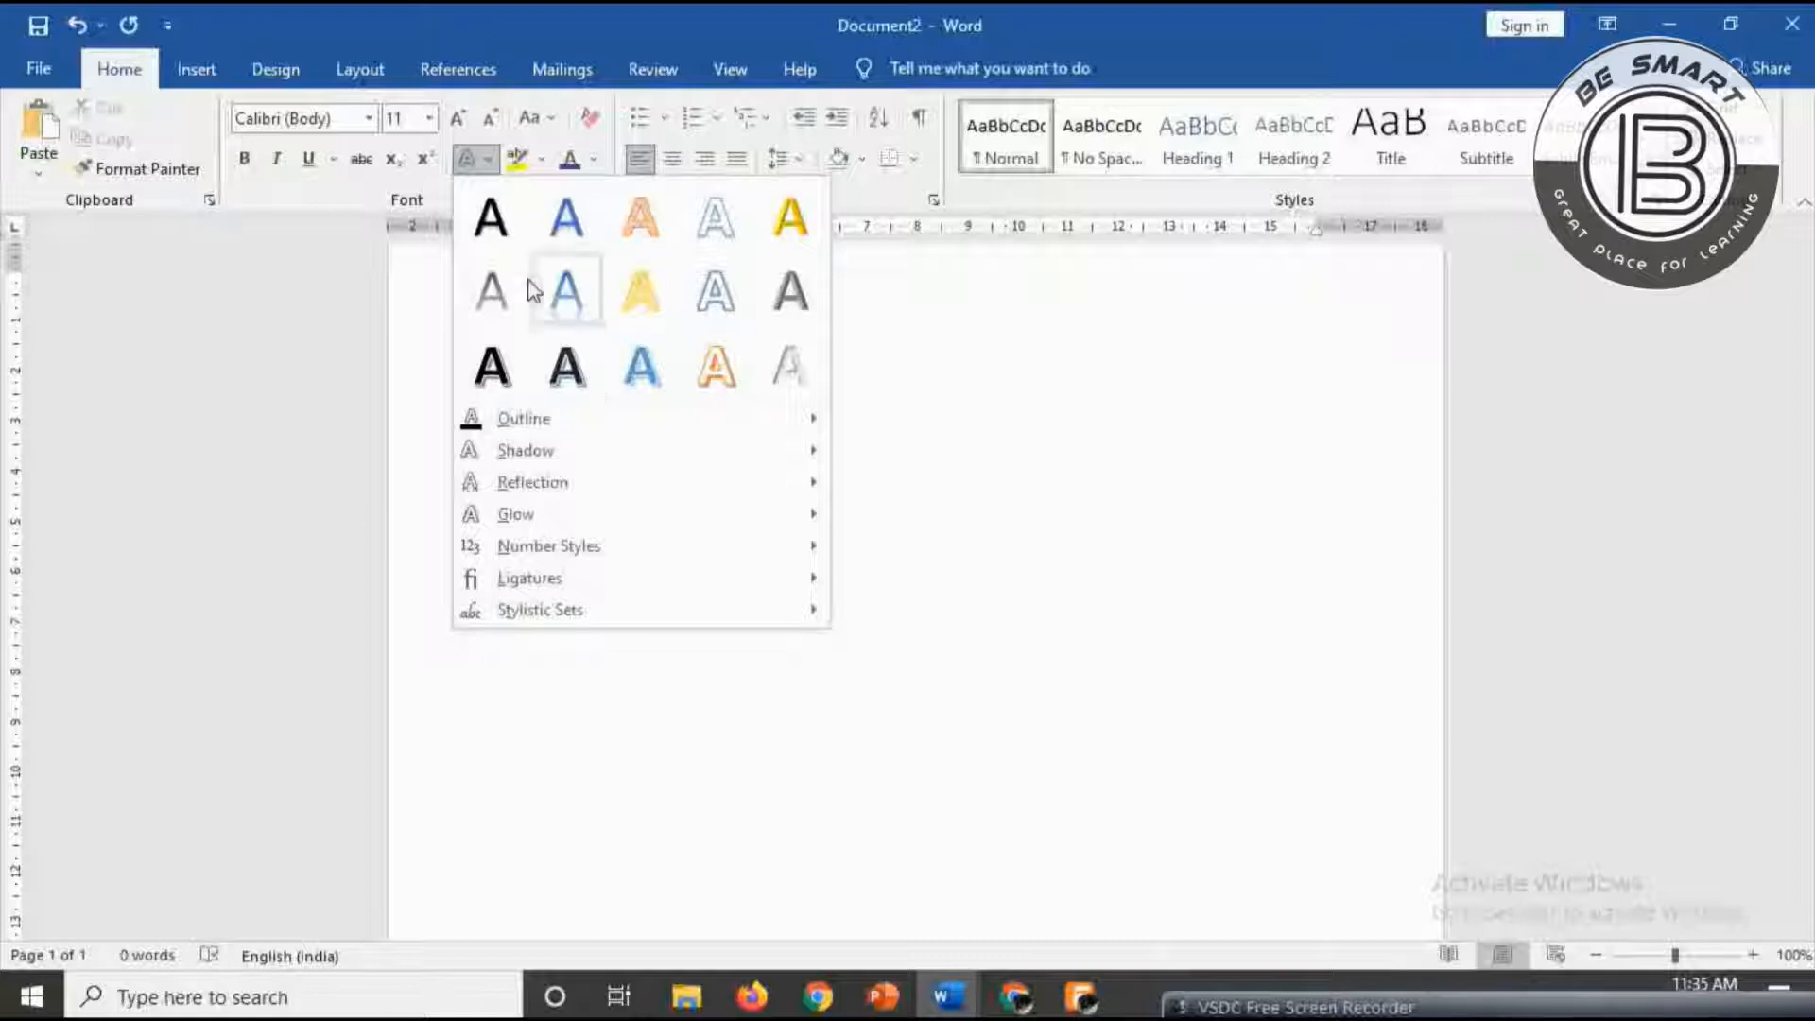
left_click(649, 311)
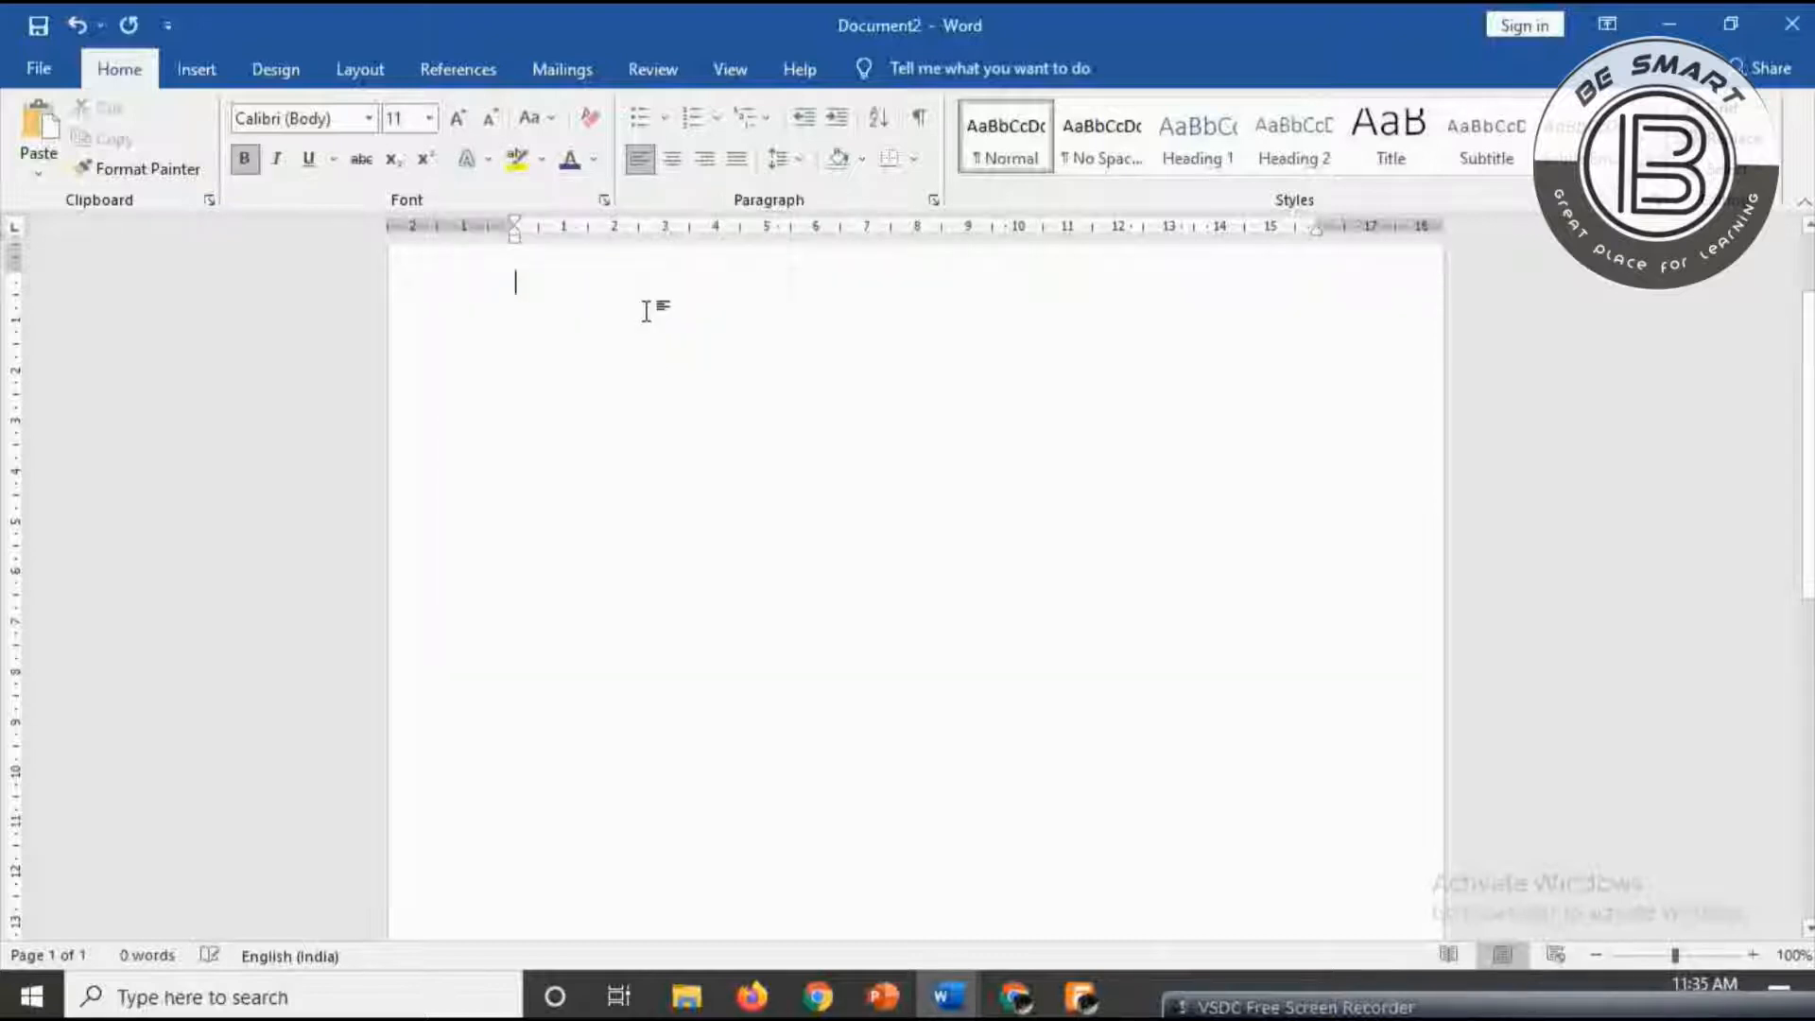
- Clear the trial letters, write "hiiii" on the first line at font size 48, and start a new line
type("ad")
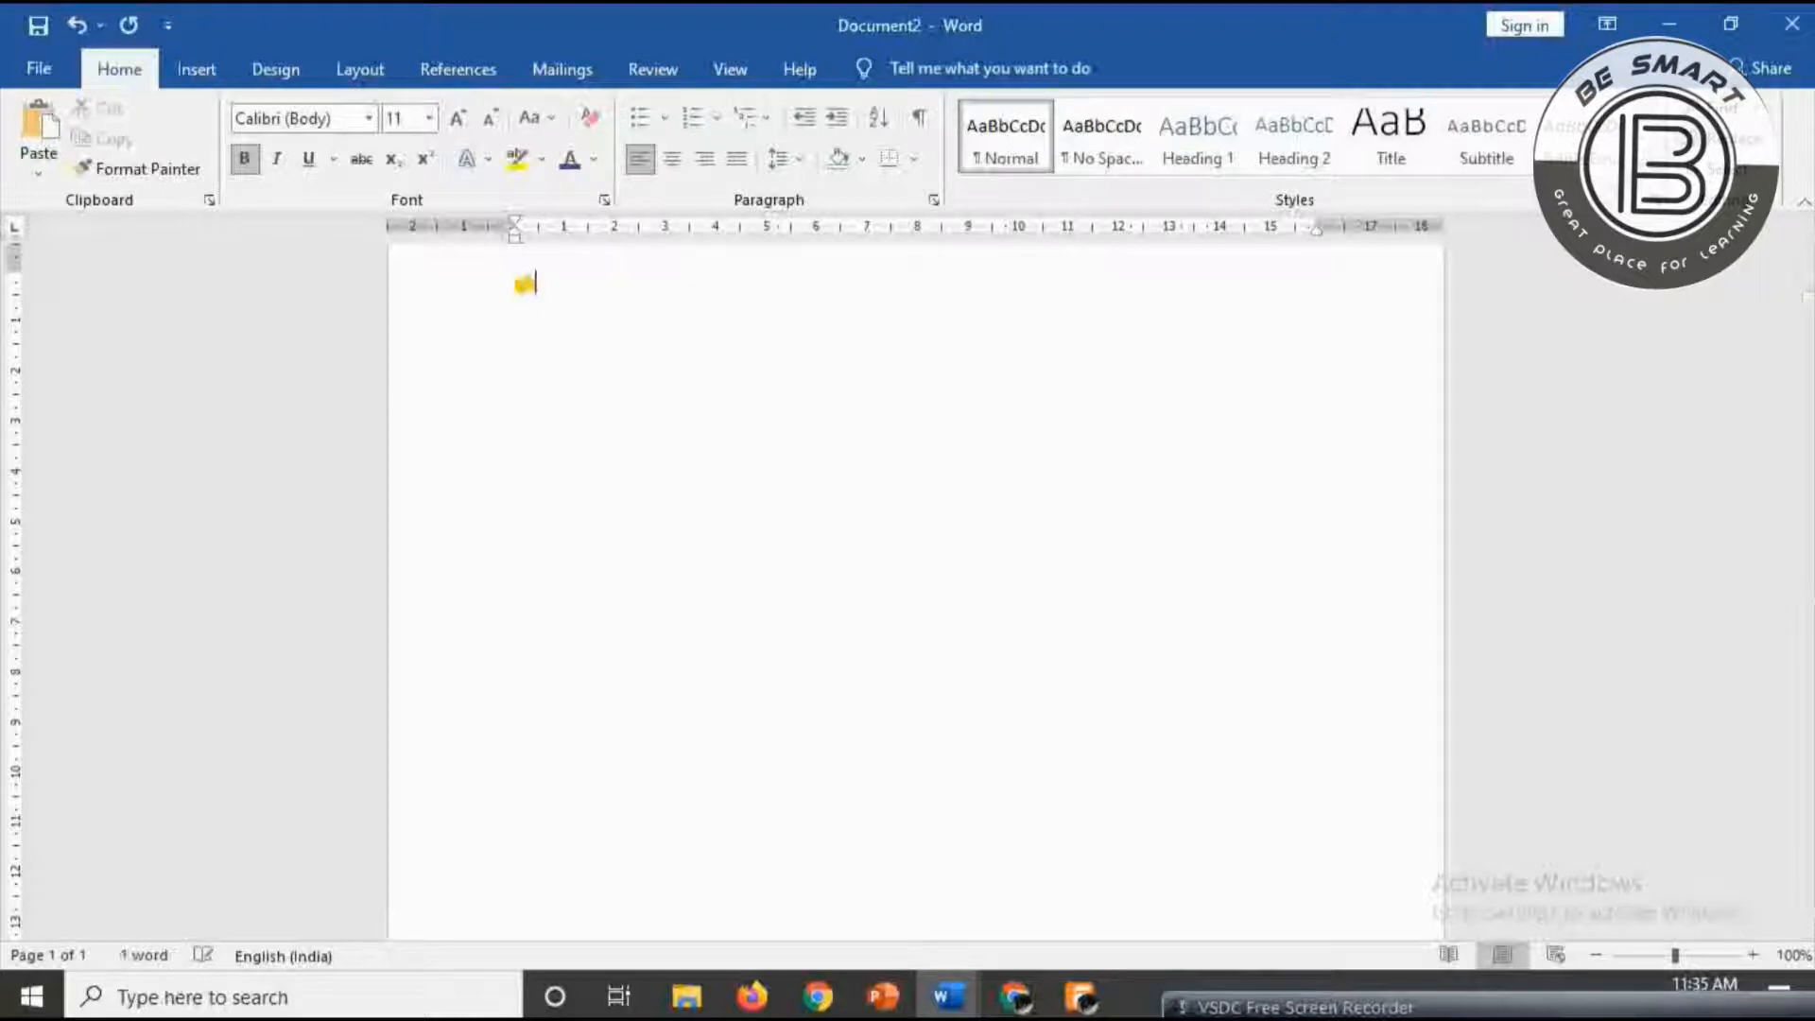
key("BackSpace")
key("BackSpace")
key("BackSpace")
key("BackSpace")
key("BackSpace")
key("BackSpace")
key("BackSpace")
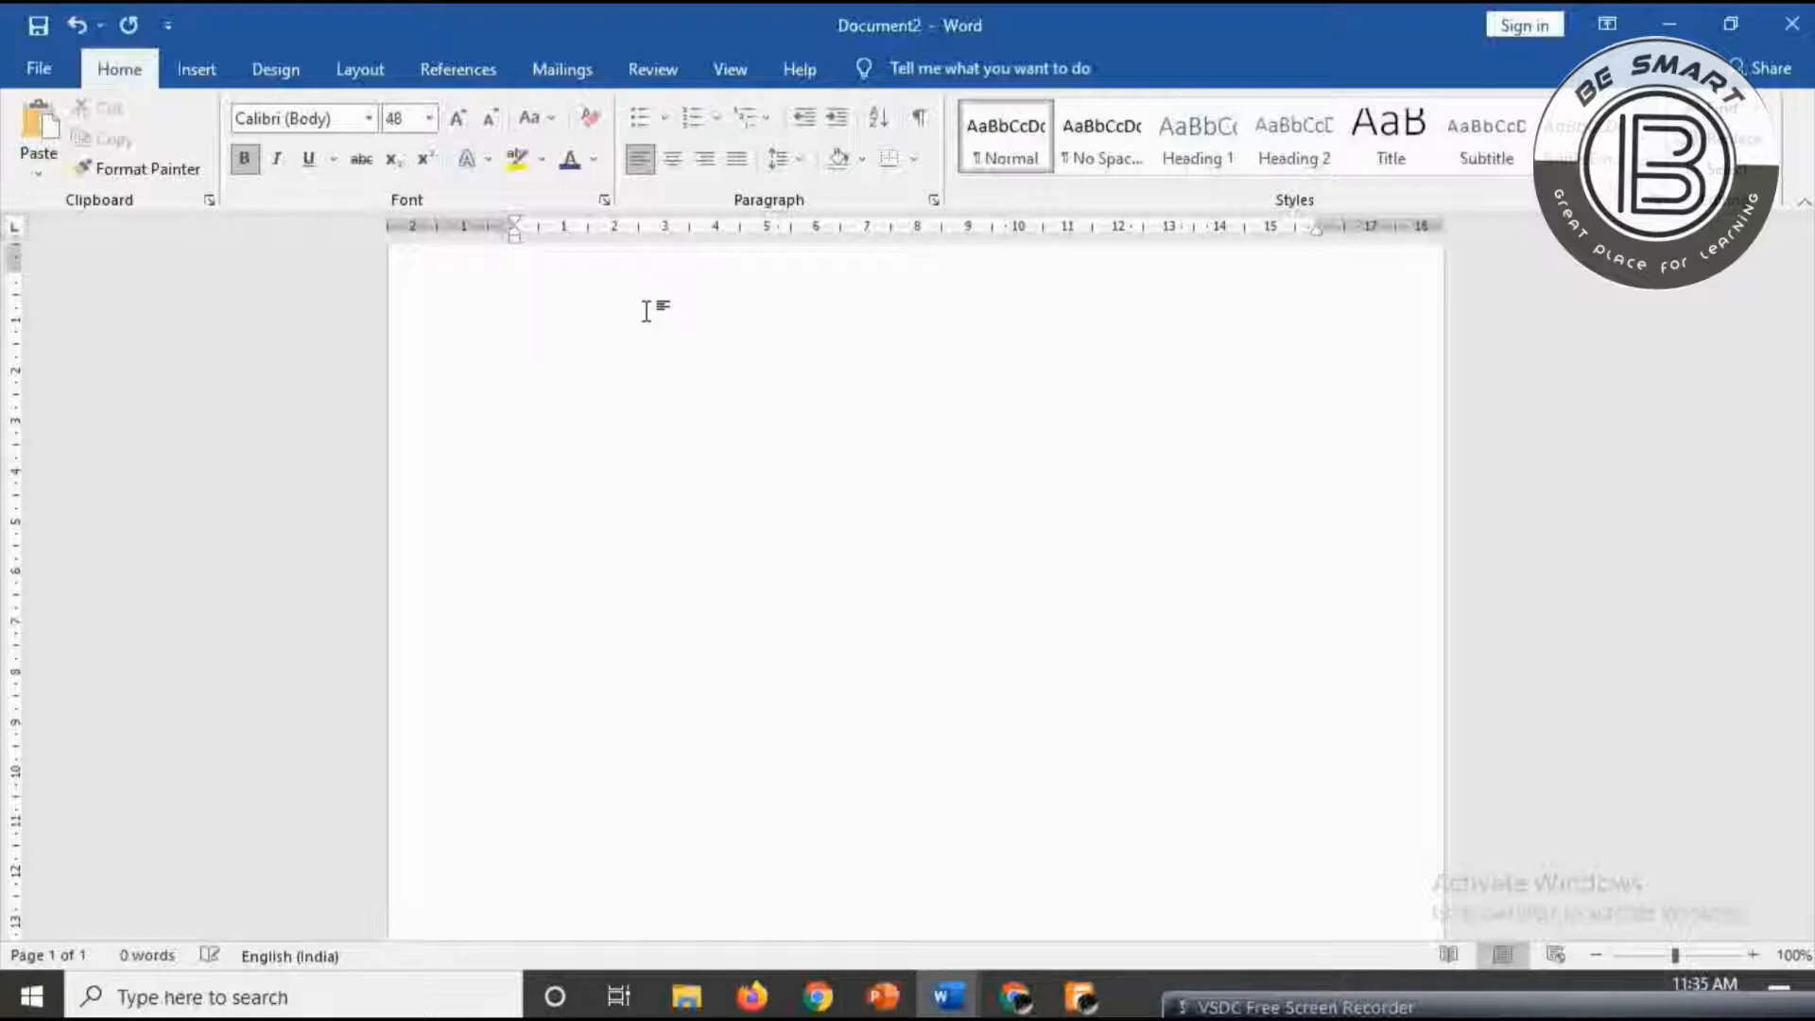
type("hiiii")
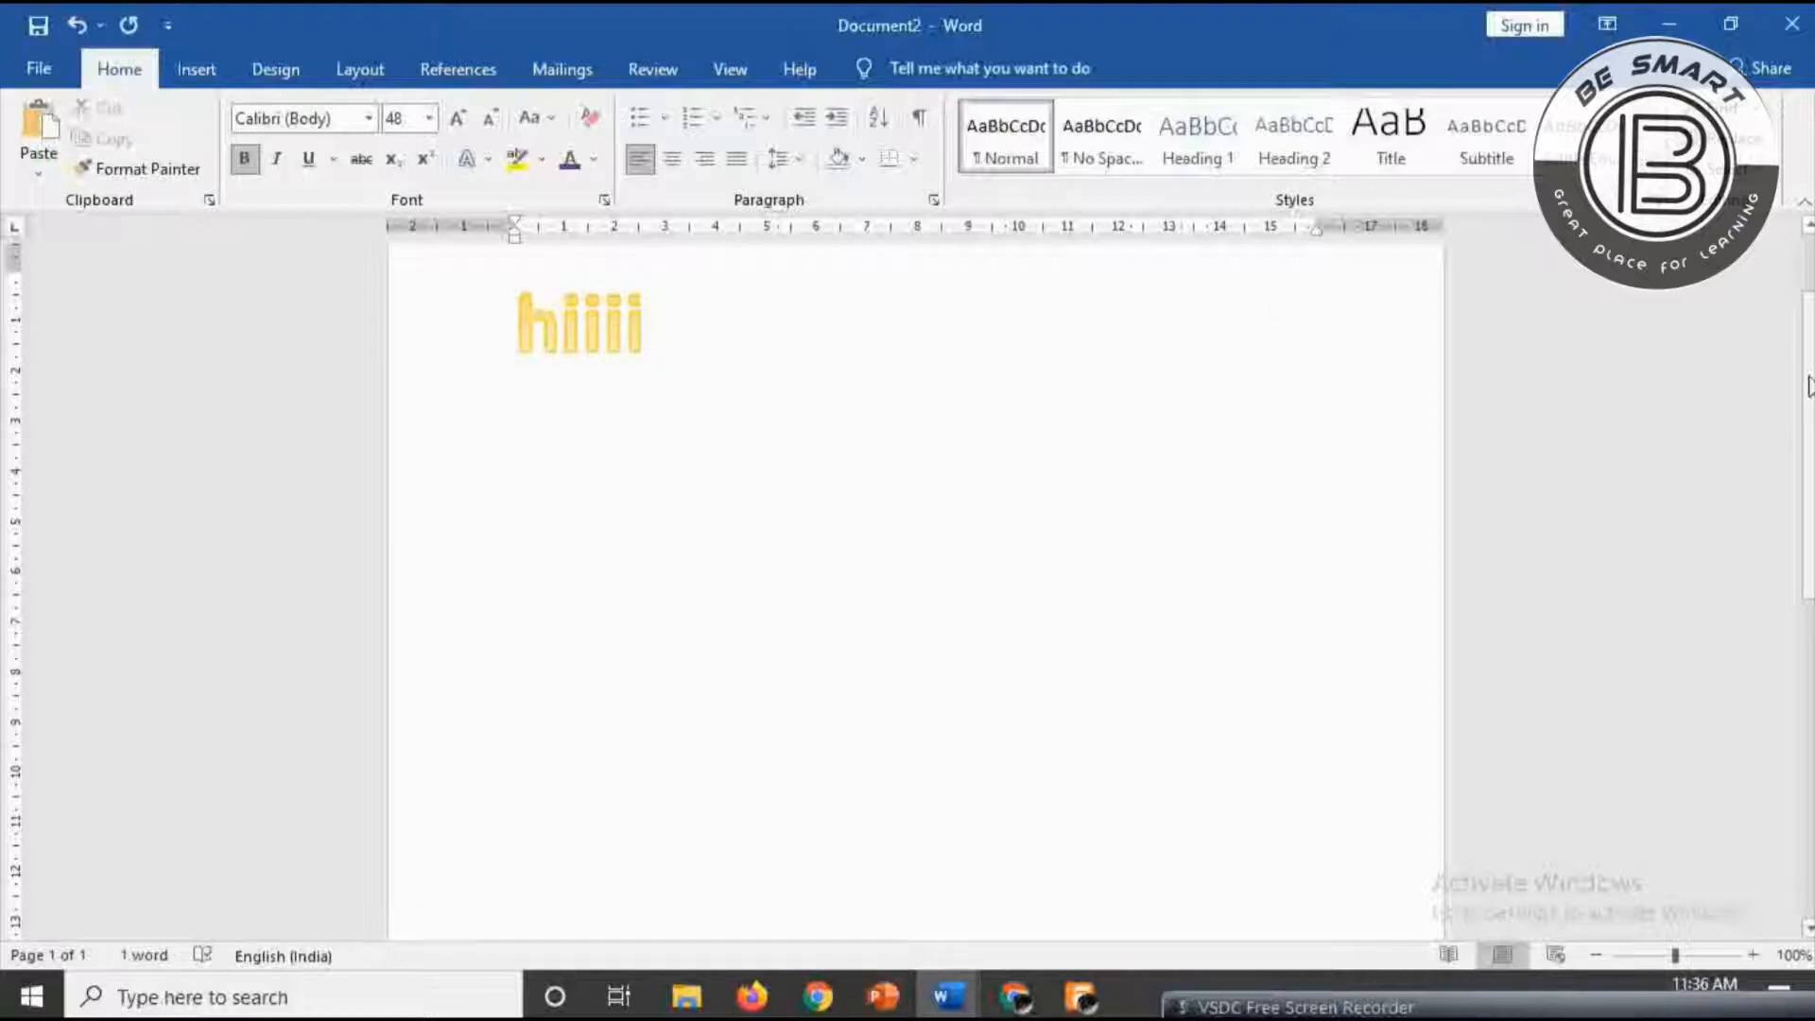
key("Return")
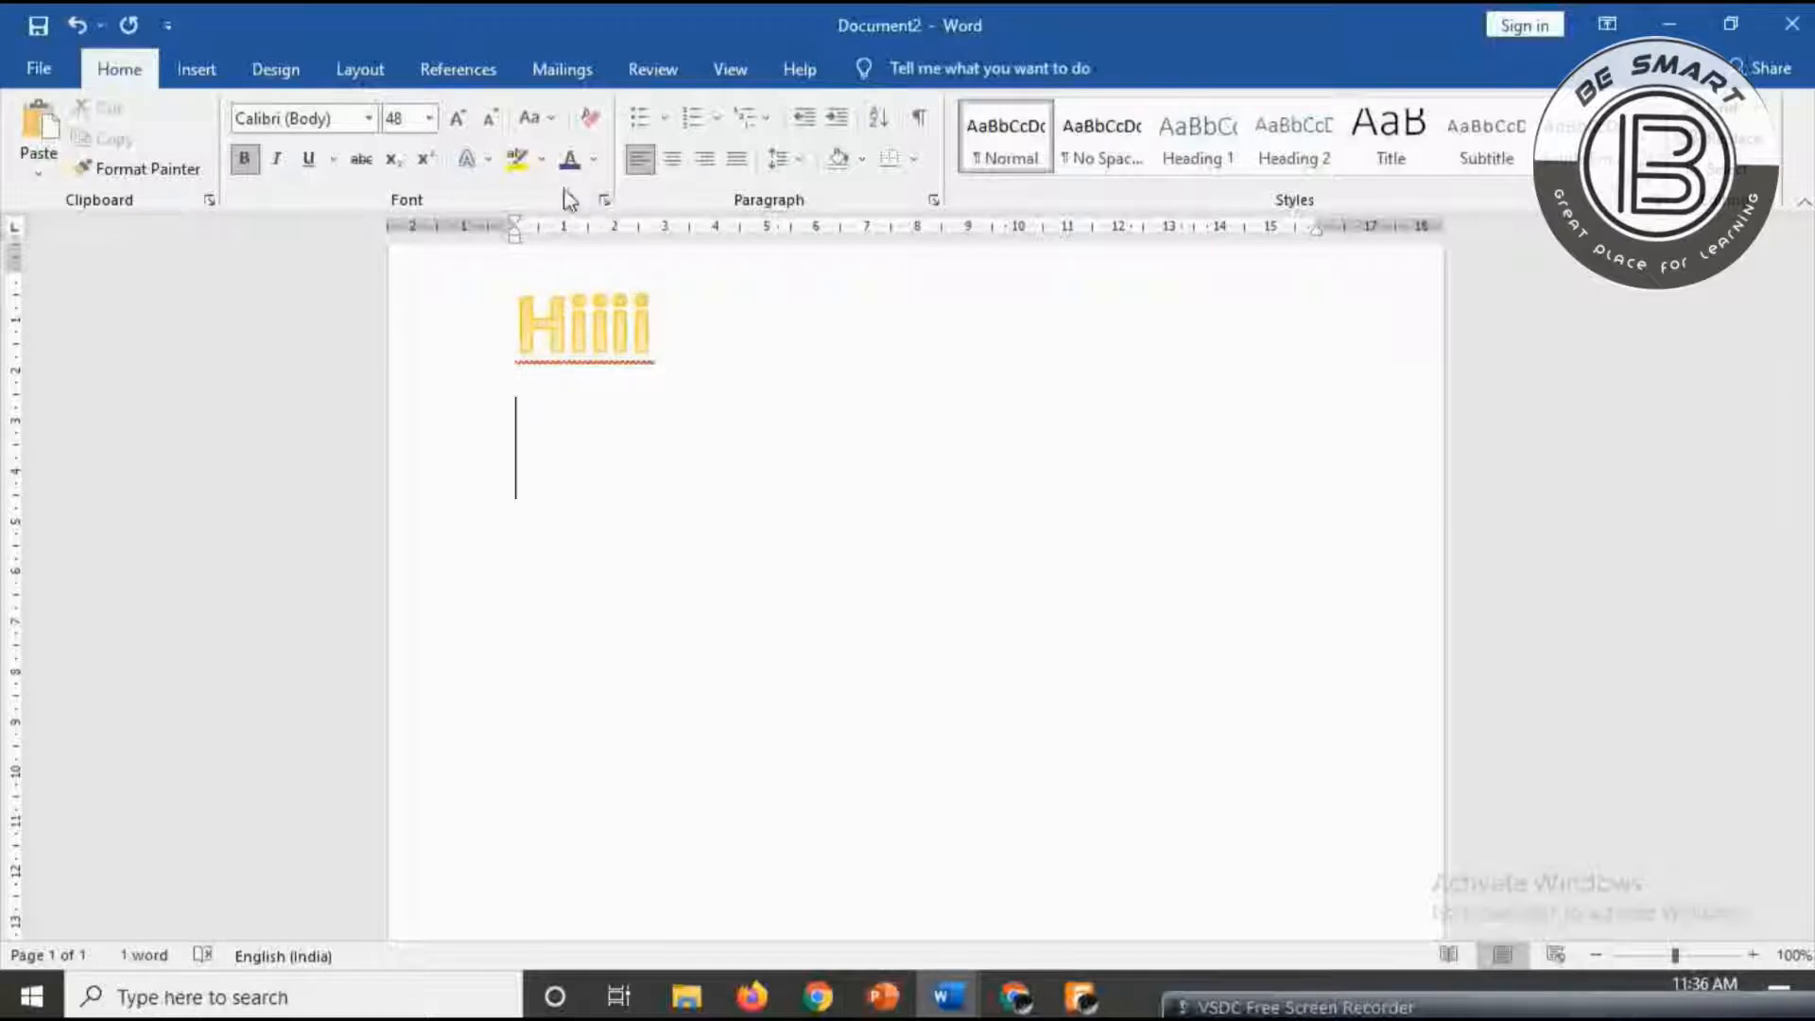
left_click(490, 160)
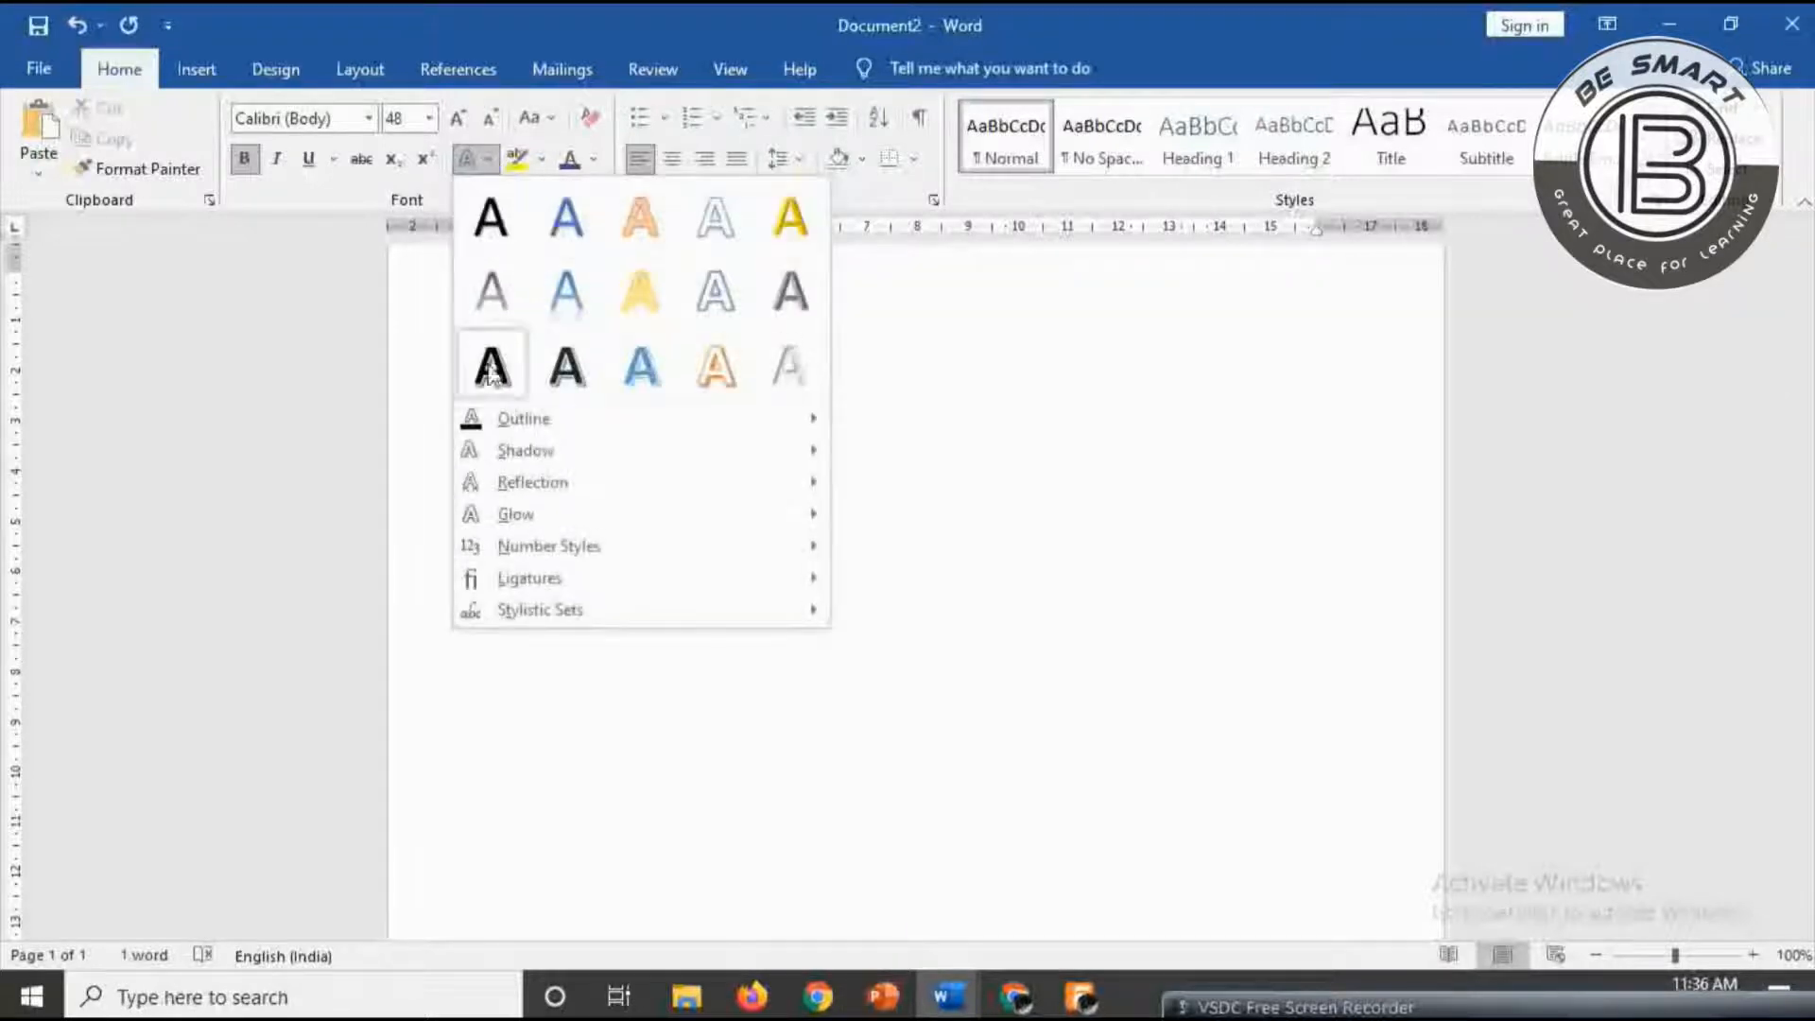
left_click(1085, 501)
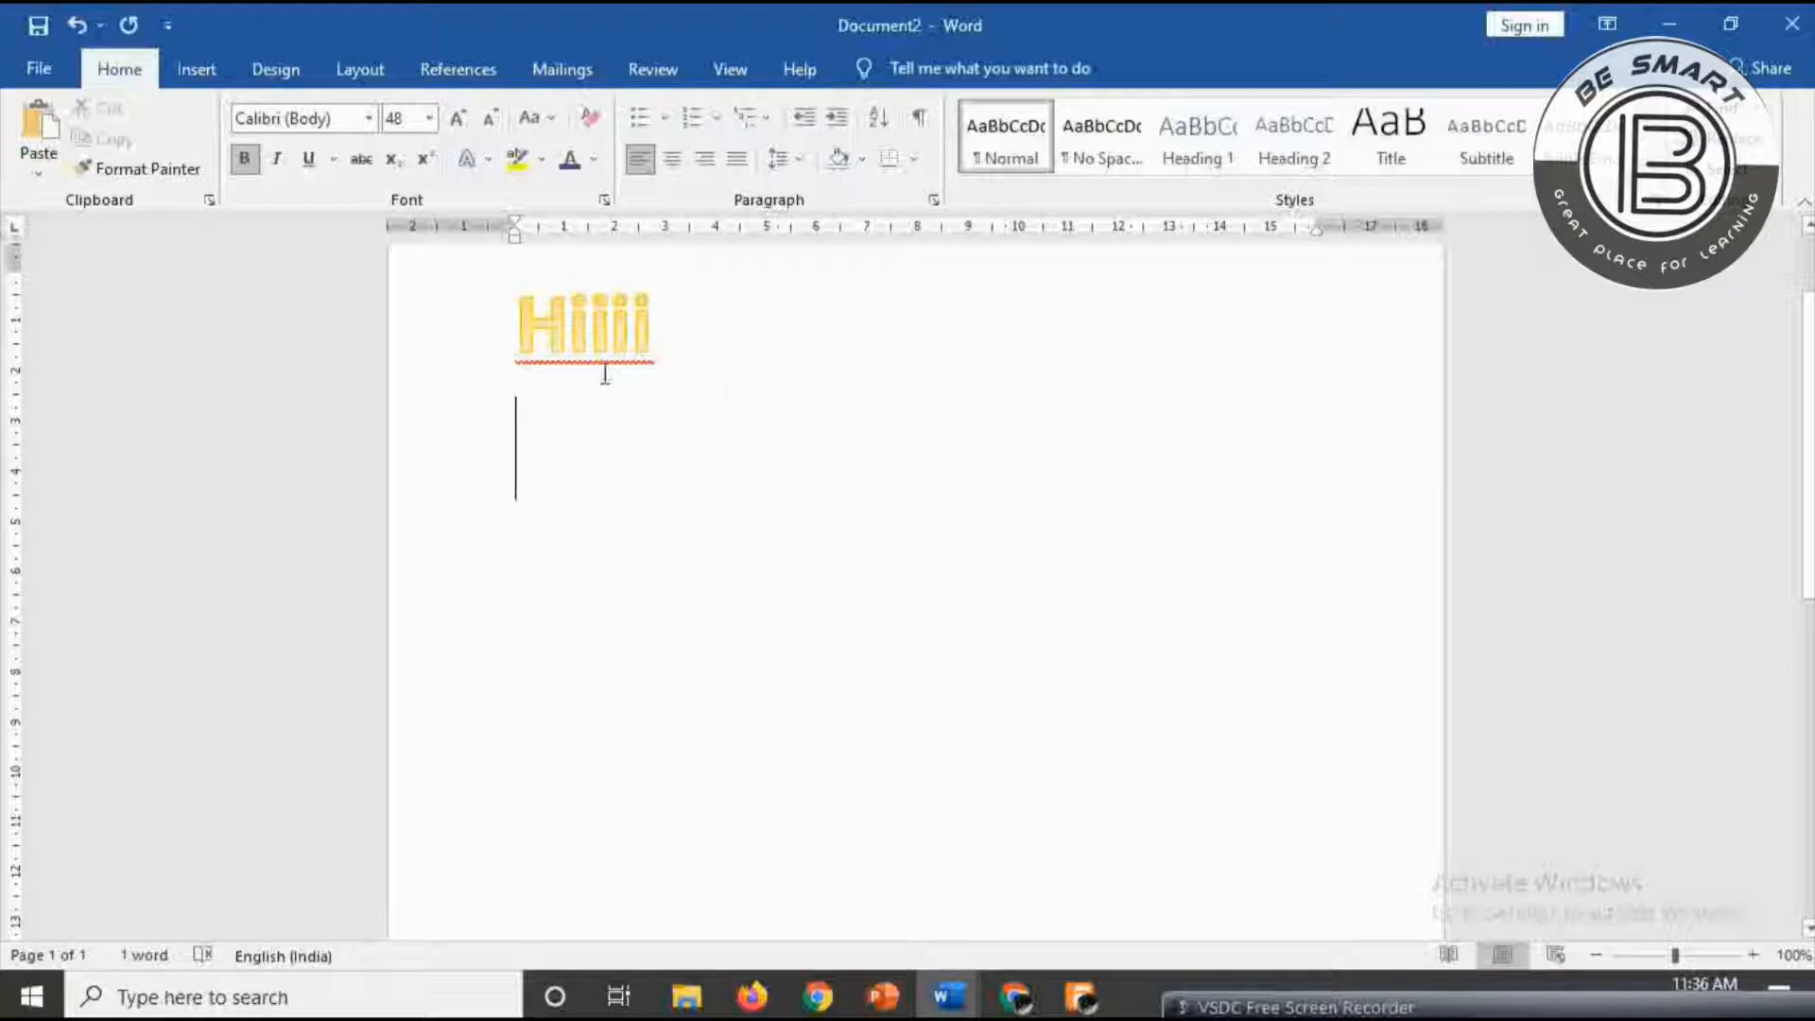
left_click_drag(515, 317, 668, 325)
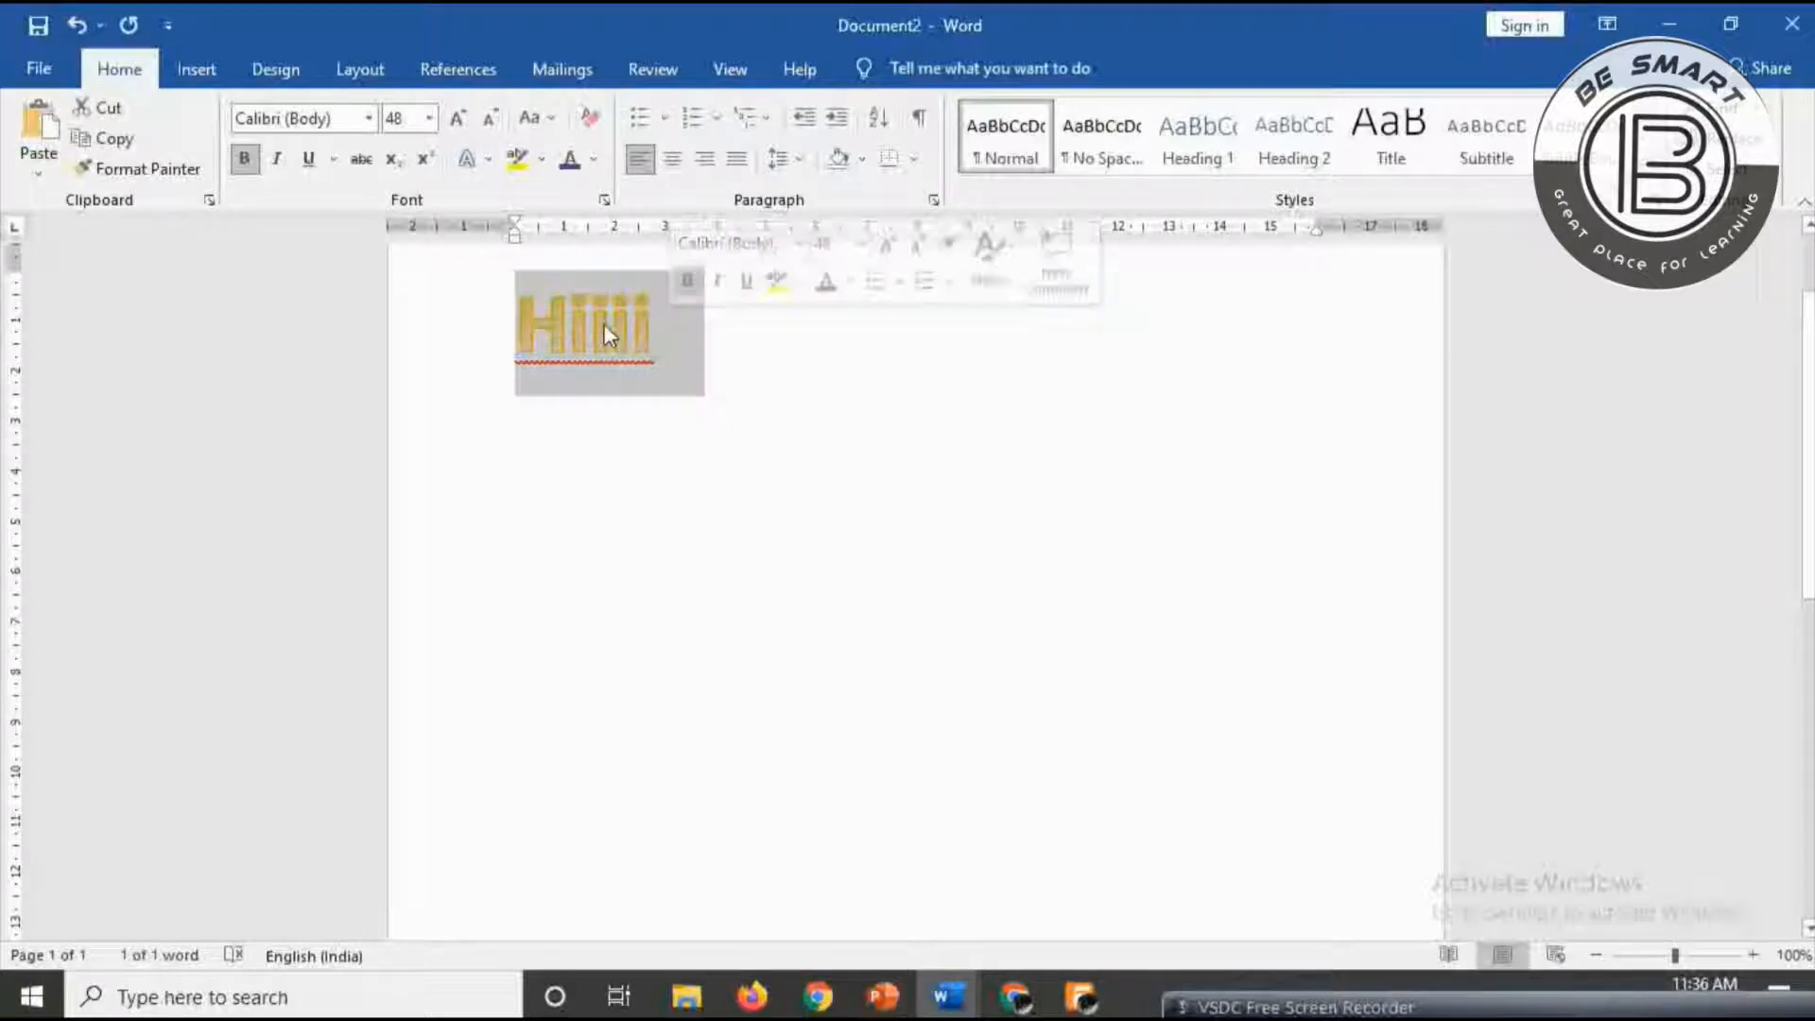
left_click(1068, 411)
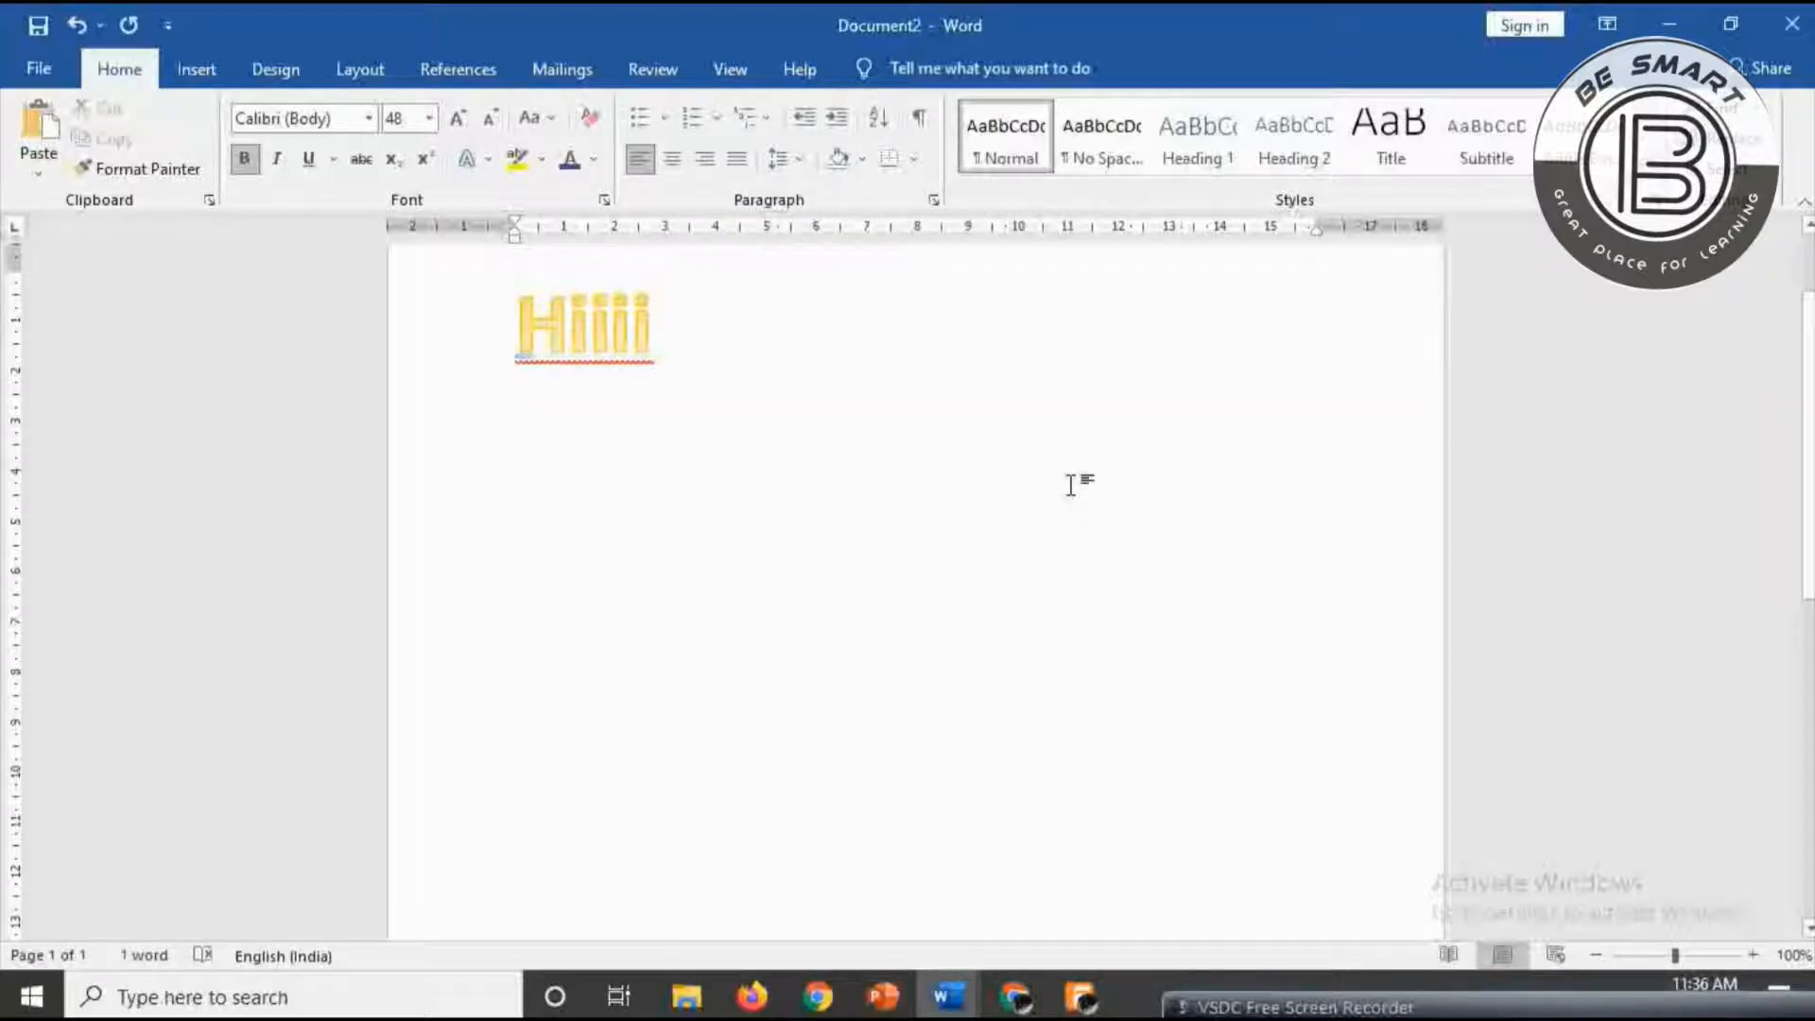
left_click(490, 327)
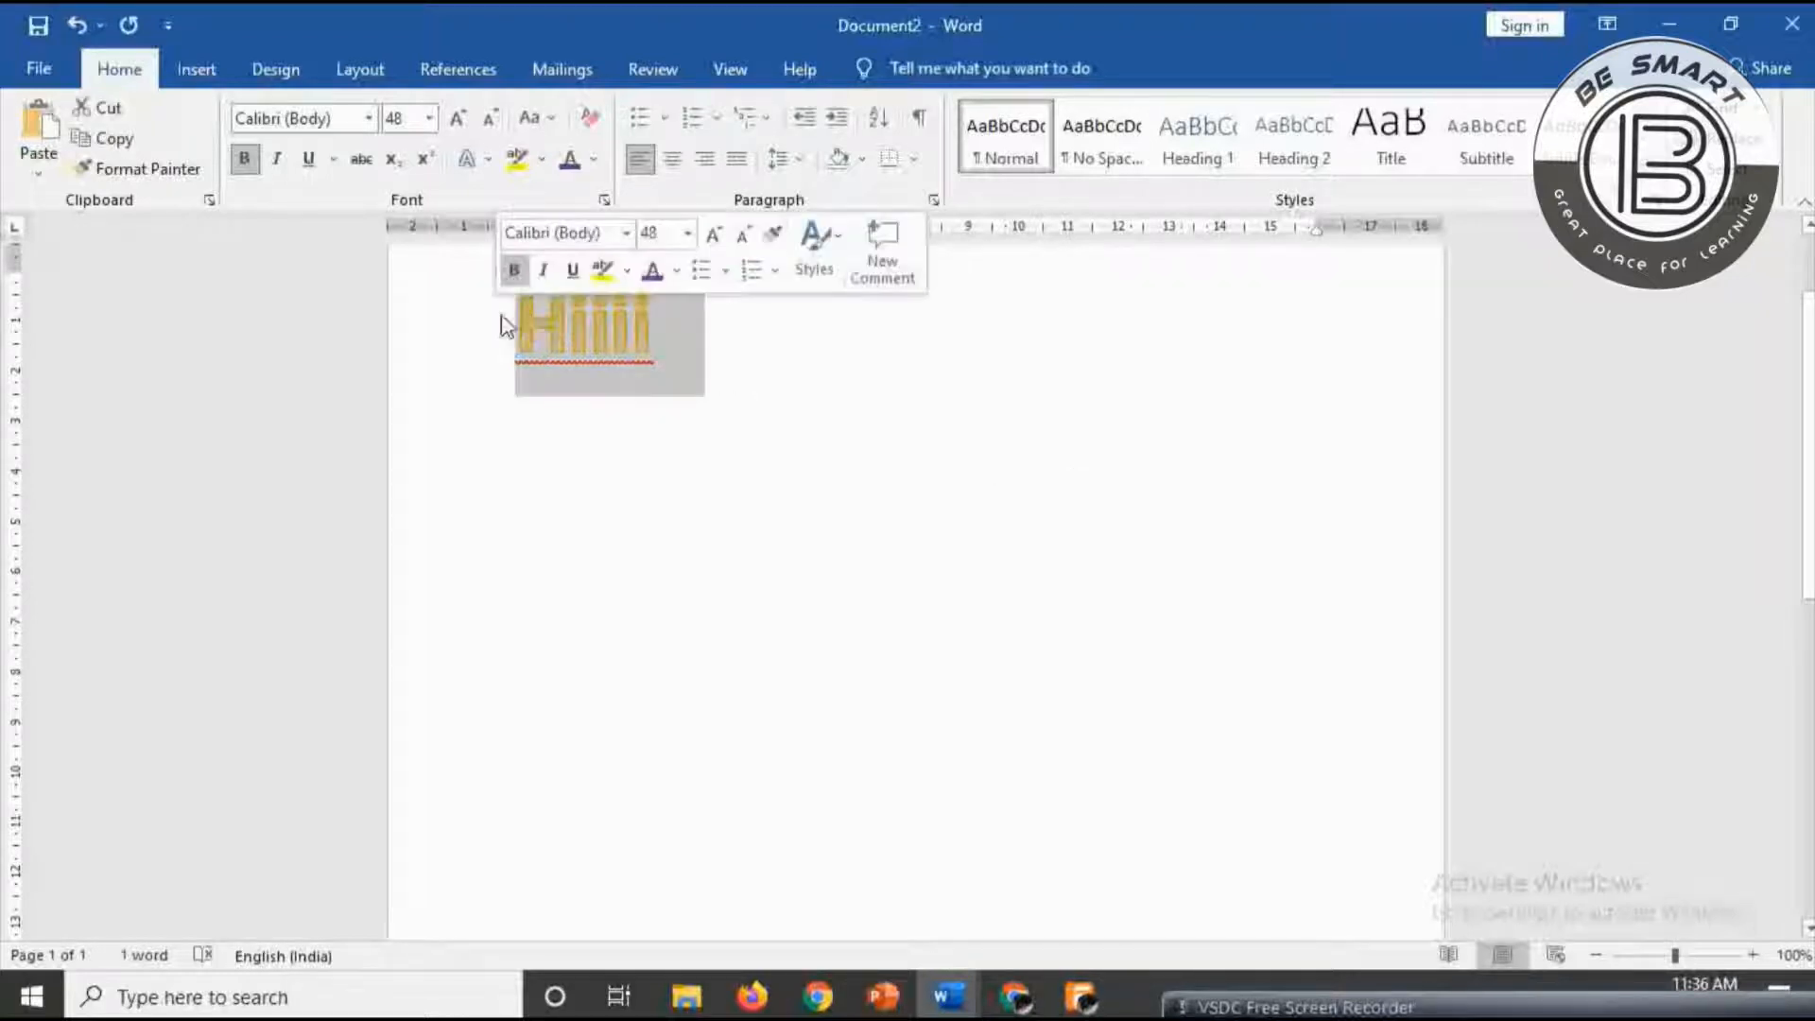
- Insert three blank lines above the word "Hiiii"
left_click(514, 317)
key("Return")
key("Return")
key("Return")
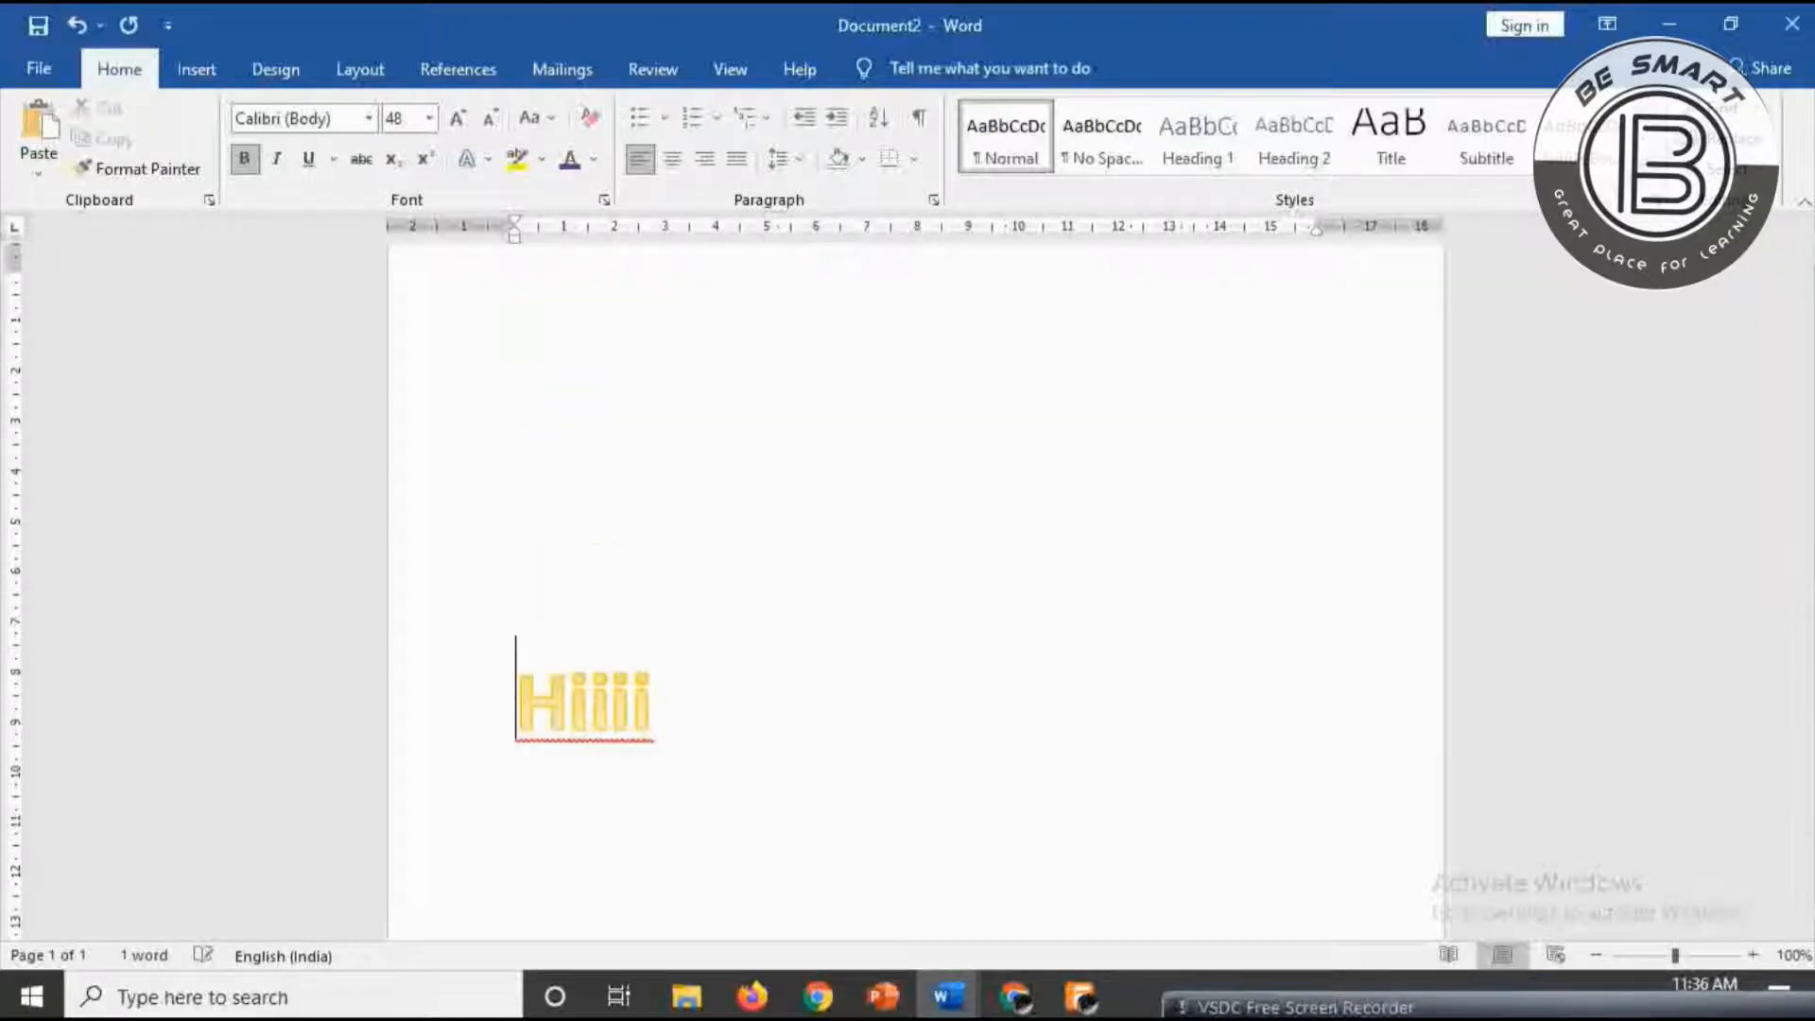
- Give the word "Hiiii" a text outline in the darkest shade of the light grey theme colour
left_click_drag(675, 747, 518, 730)
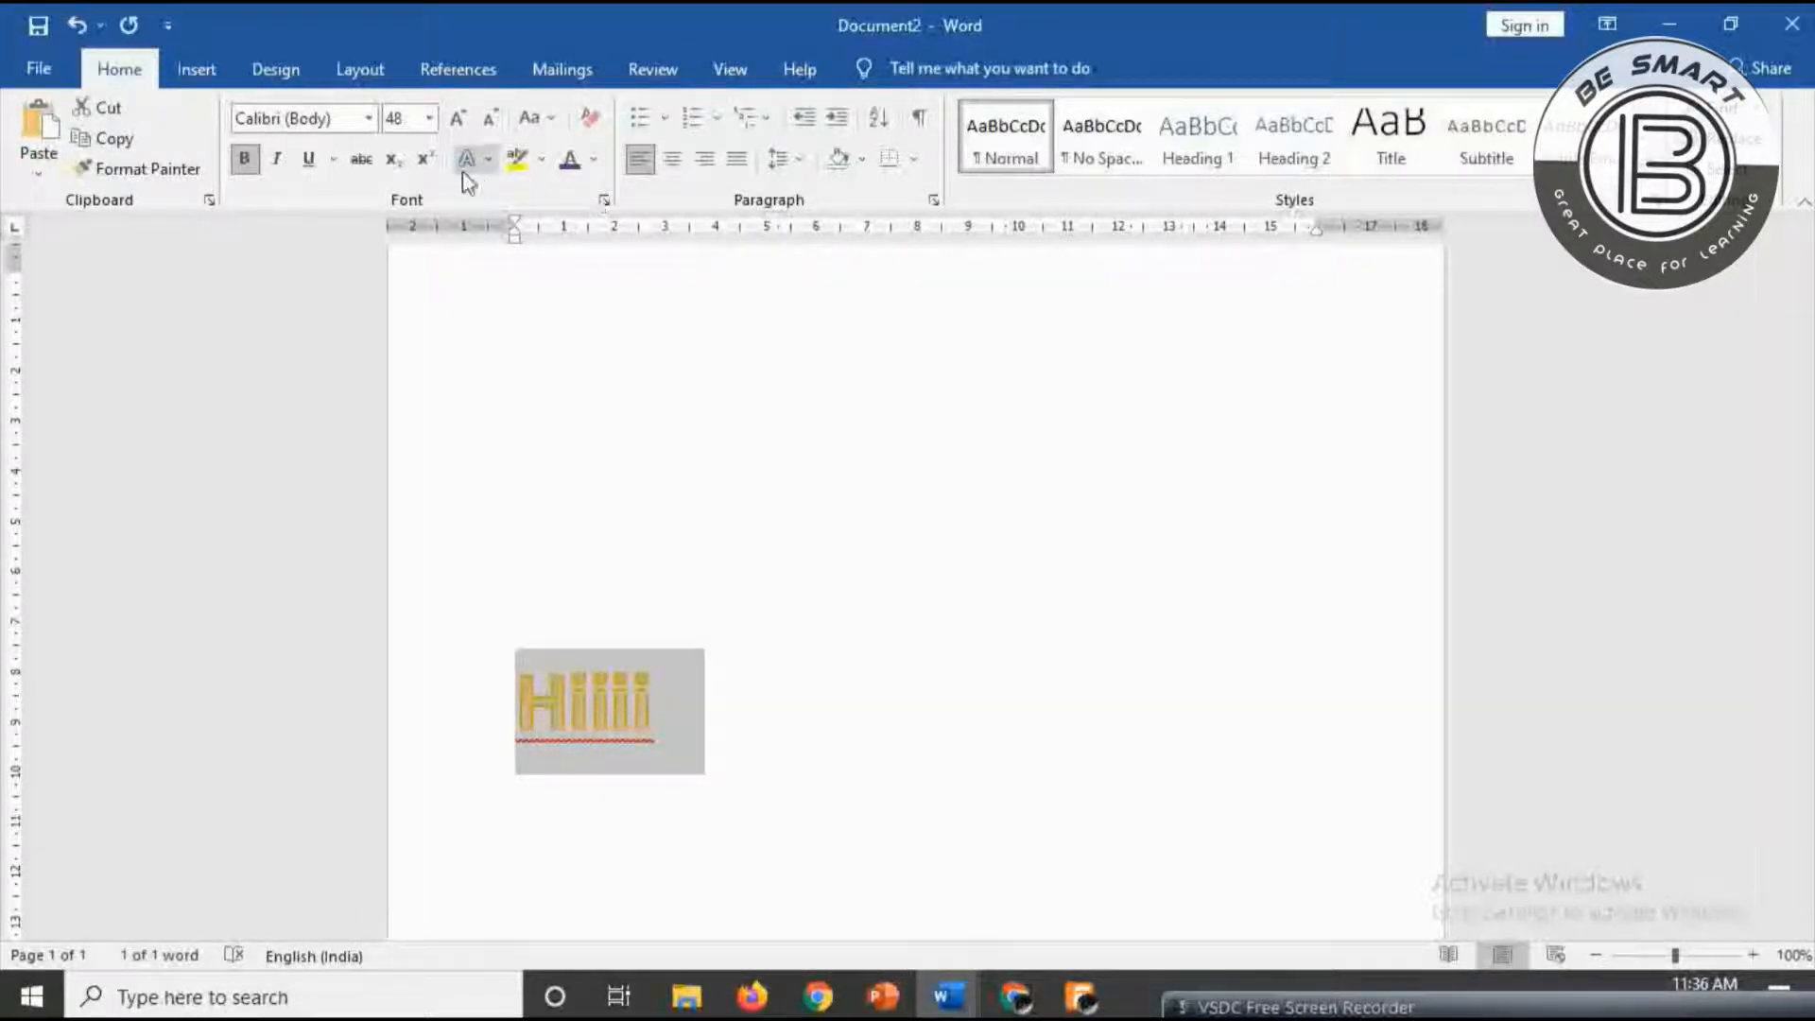
left_click(488, 159)
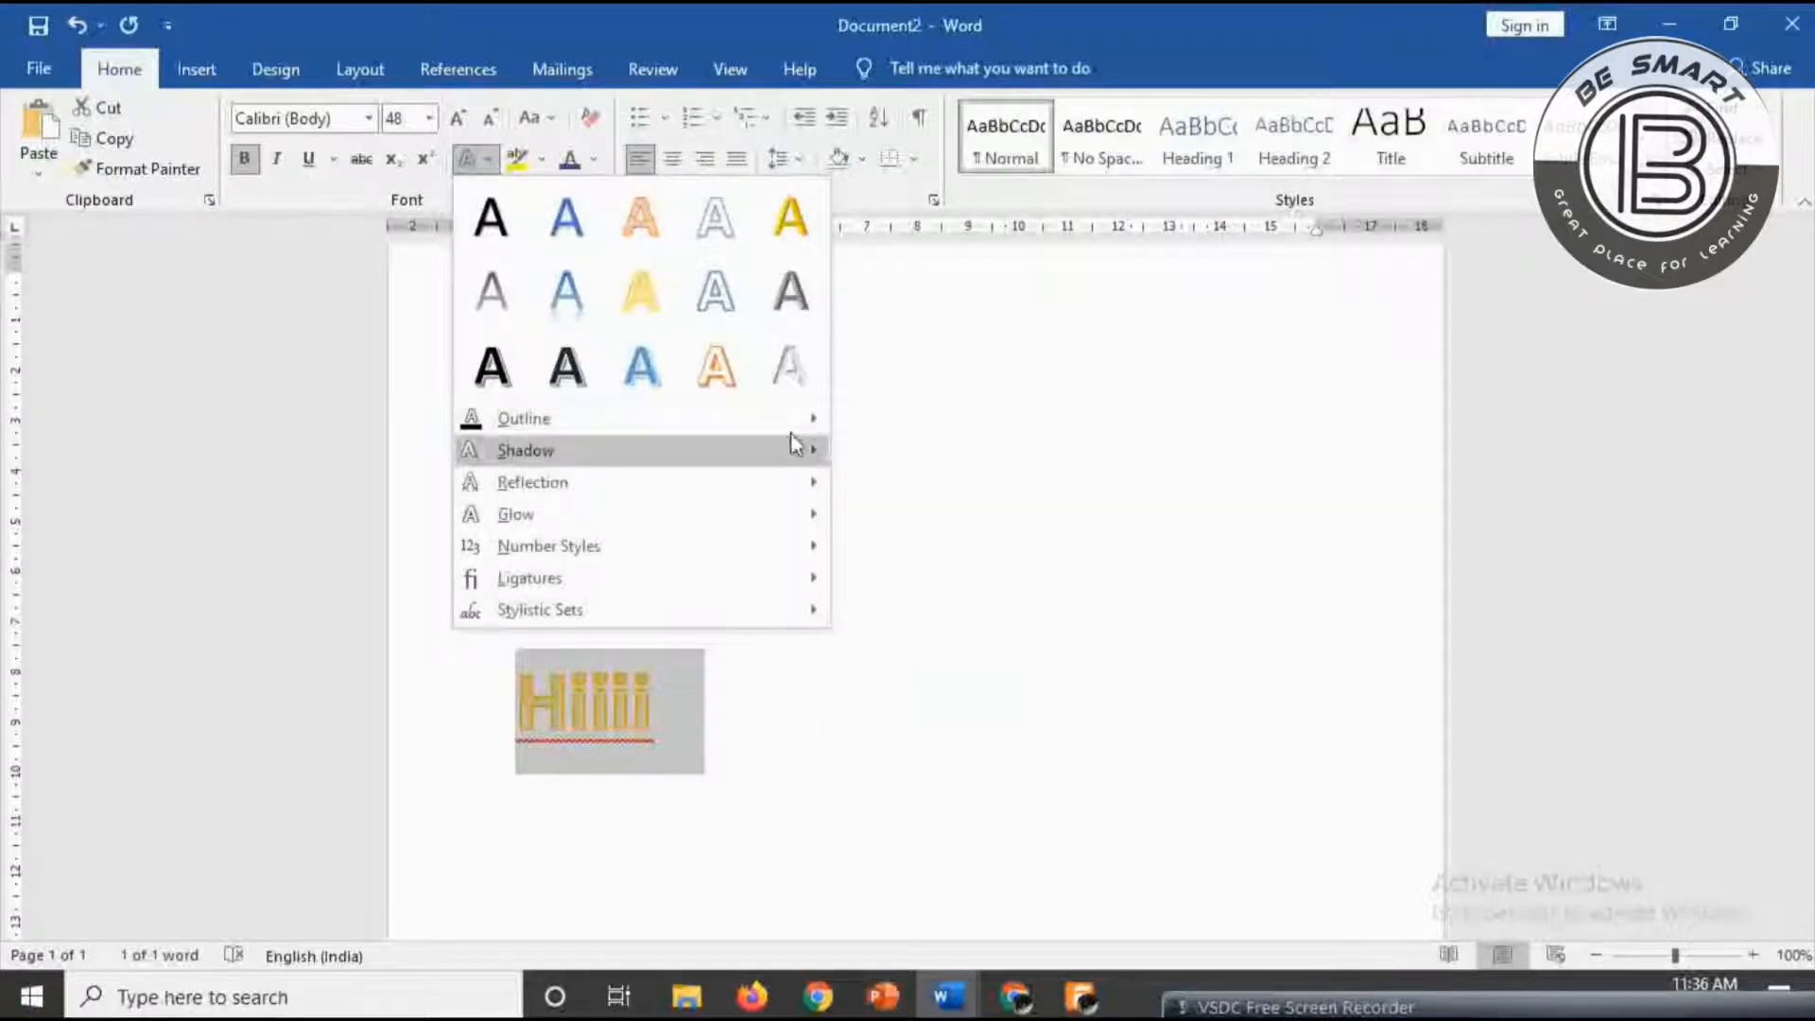
mouse_move(825, 417)
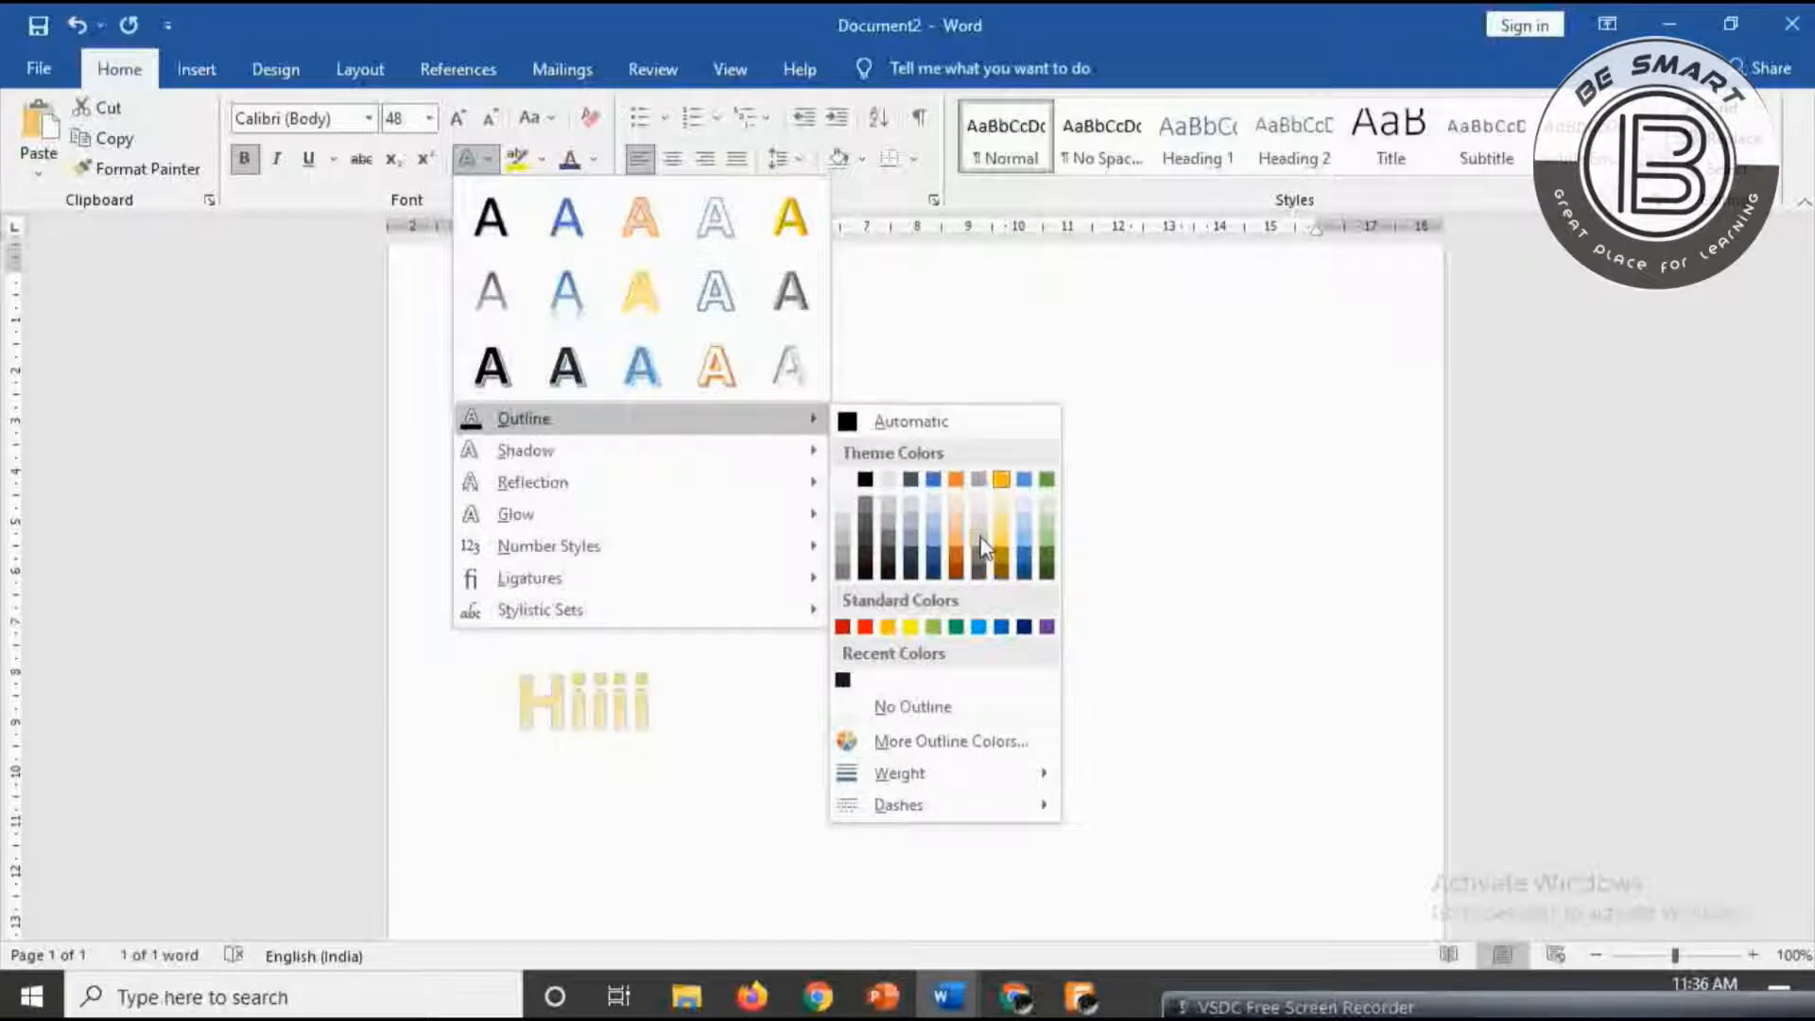
left_click(888, 573)
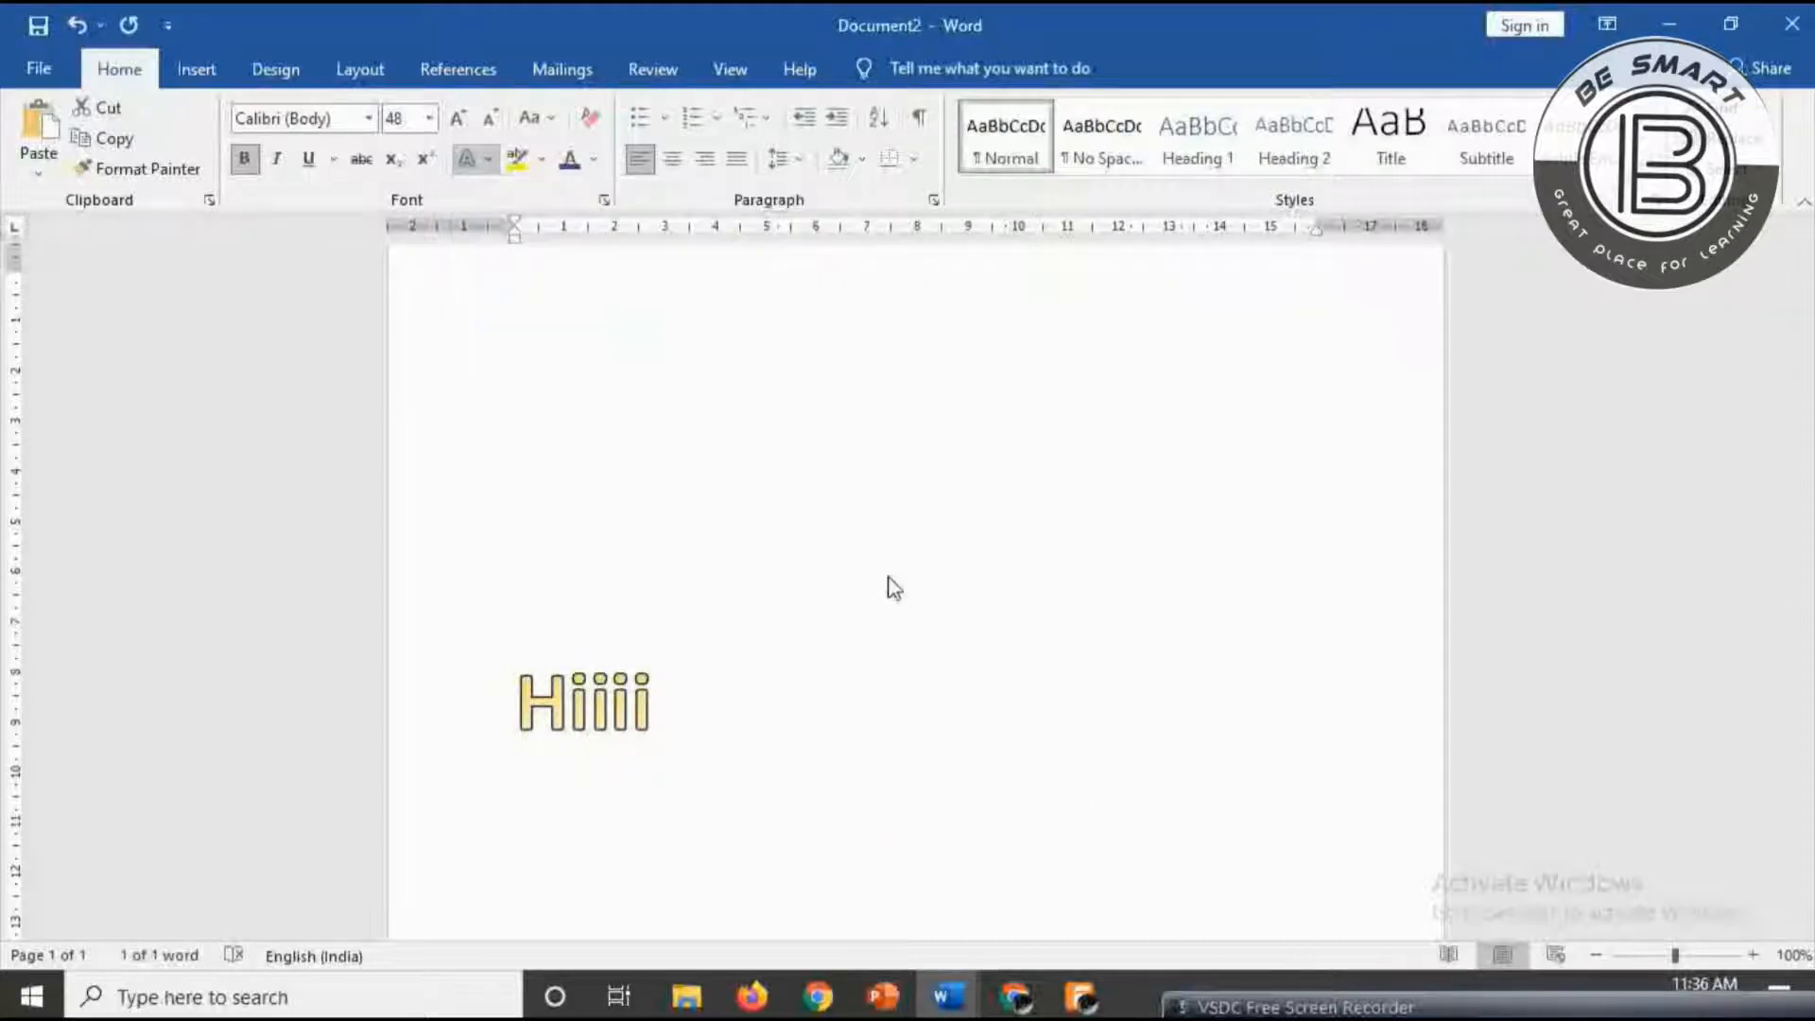
- Apply the outer text shadow in the third row, first column of the outer variations to "Hiiii"
left_click(491, 167)
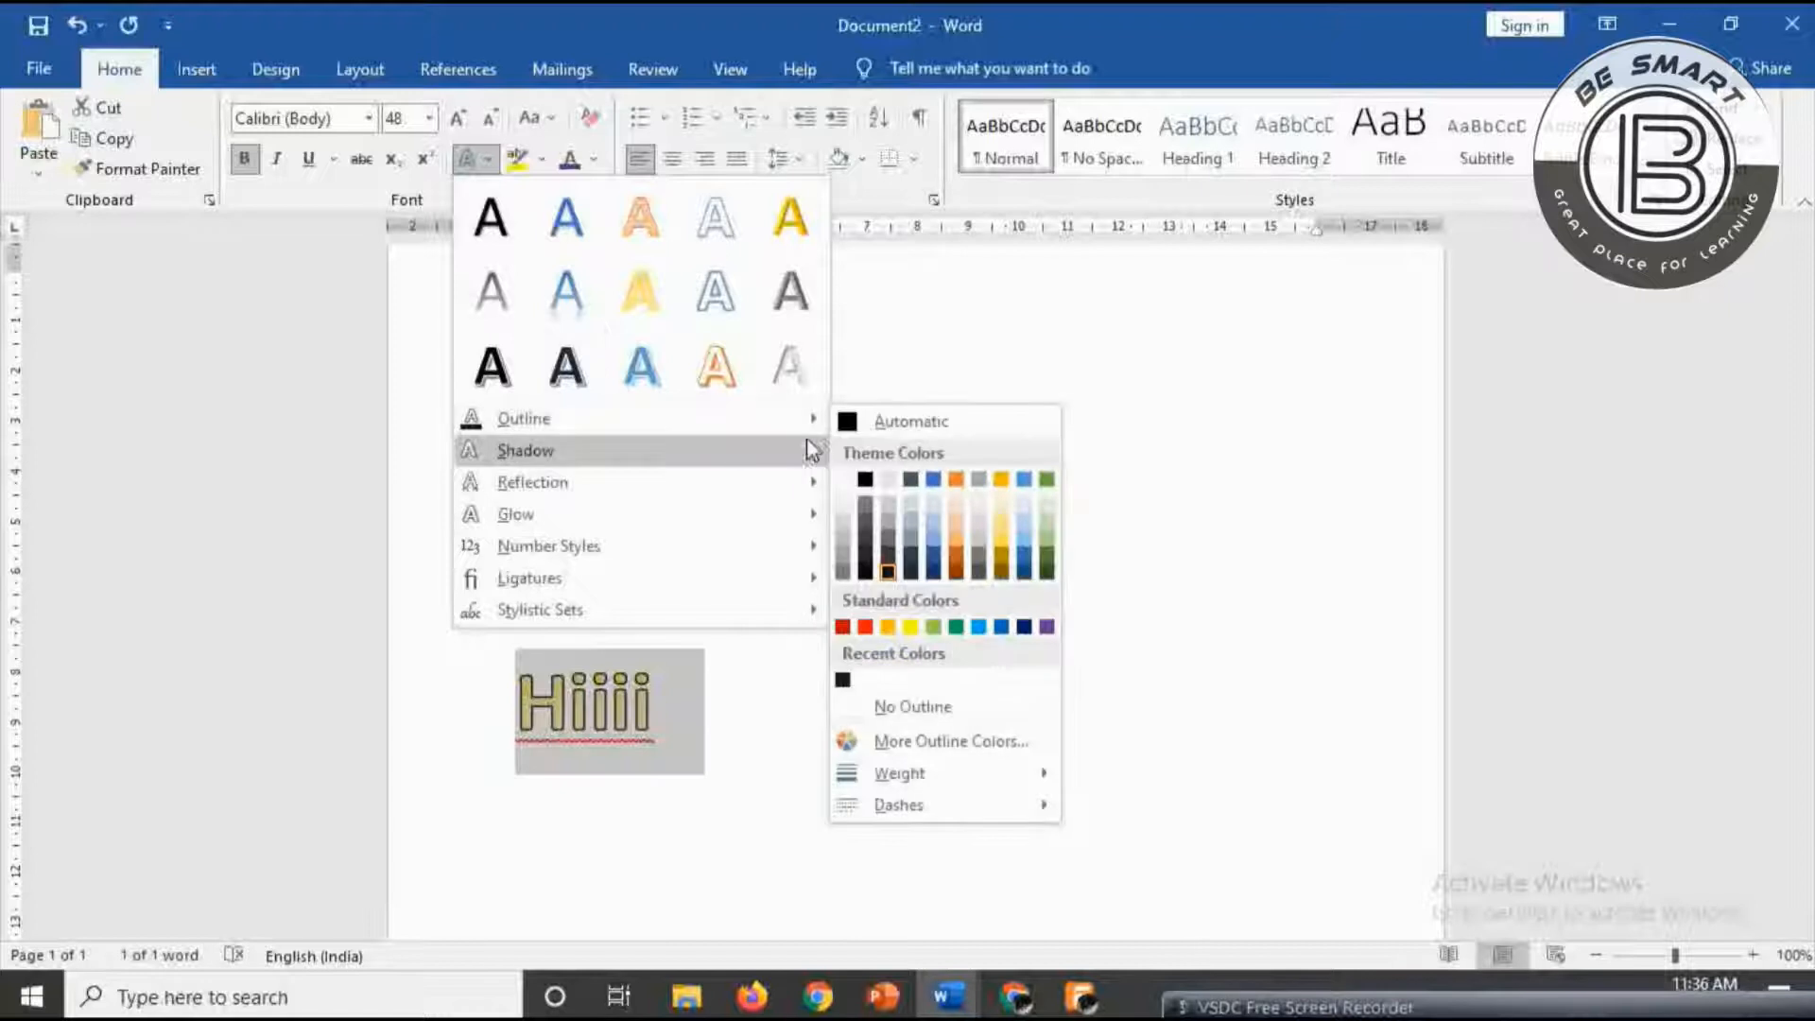
mouse_move(819, 454)
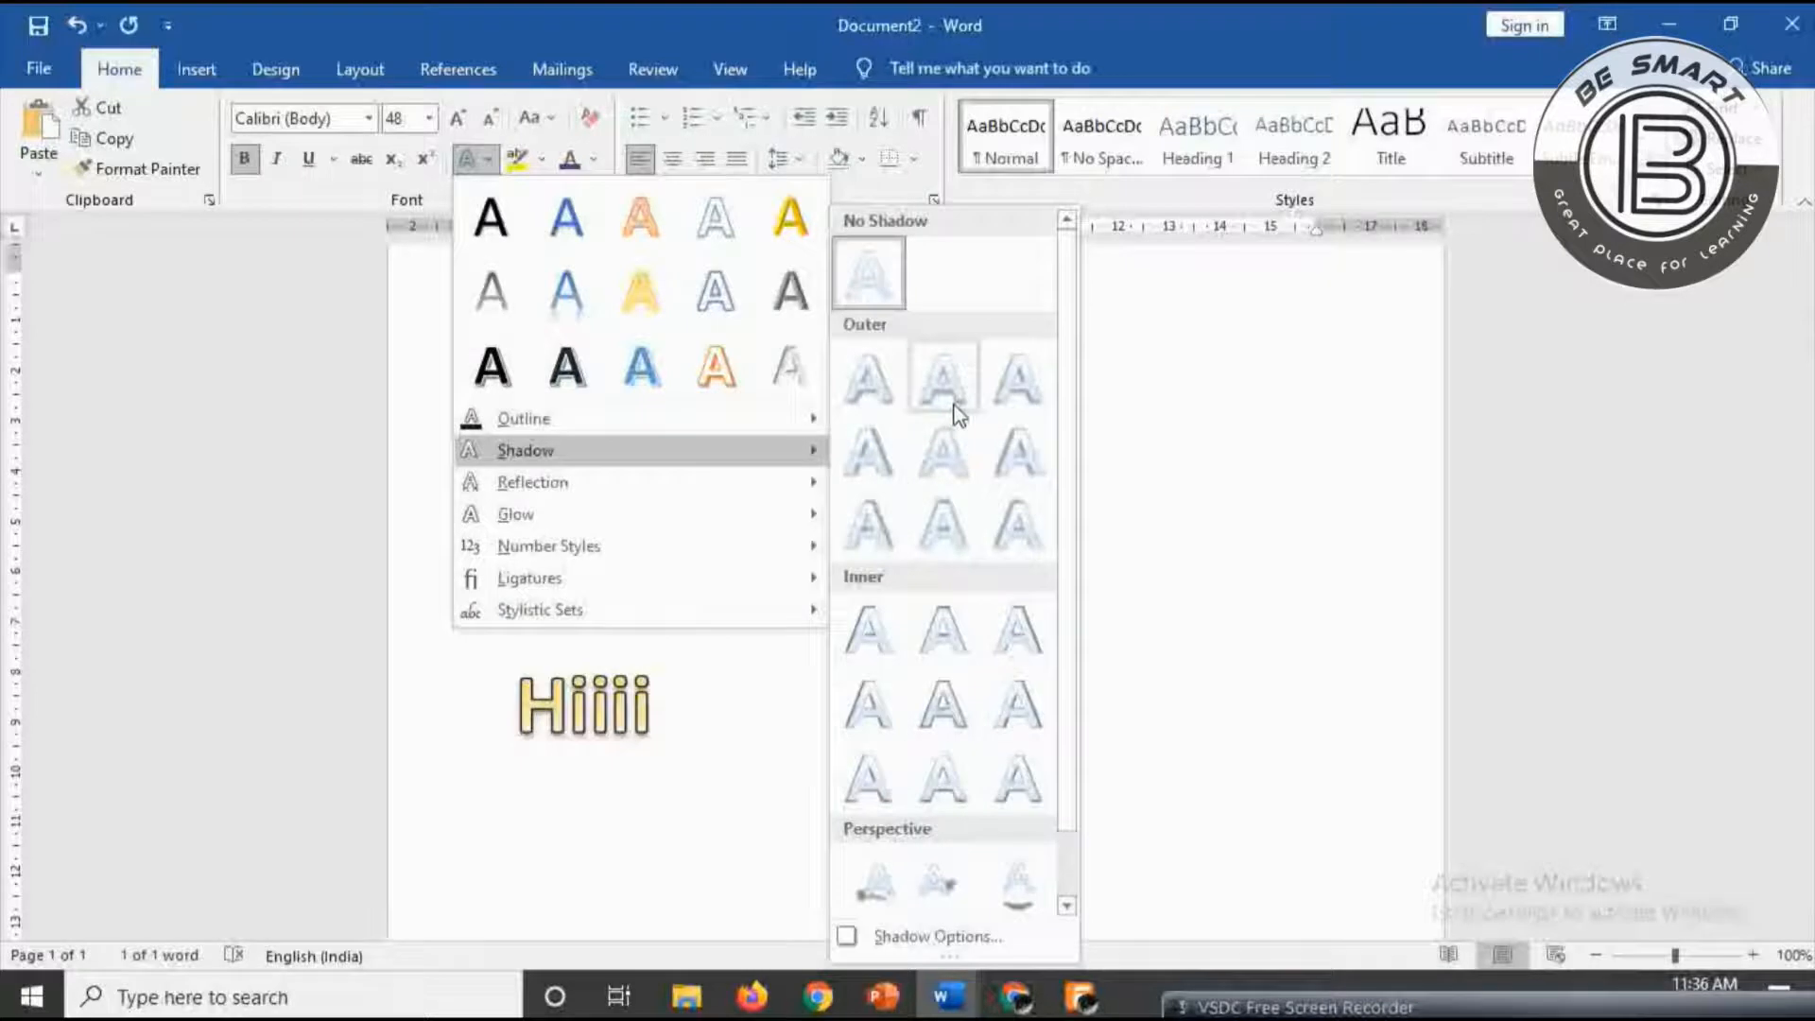
left_click(894, 542)
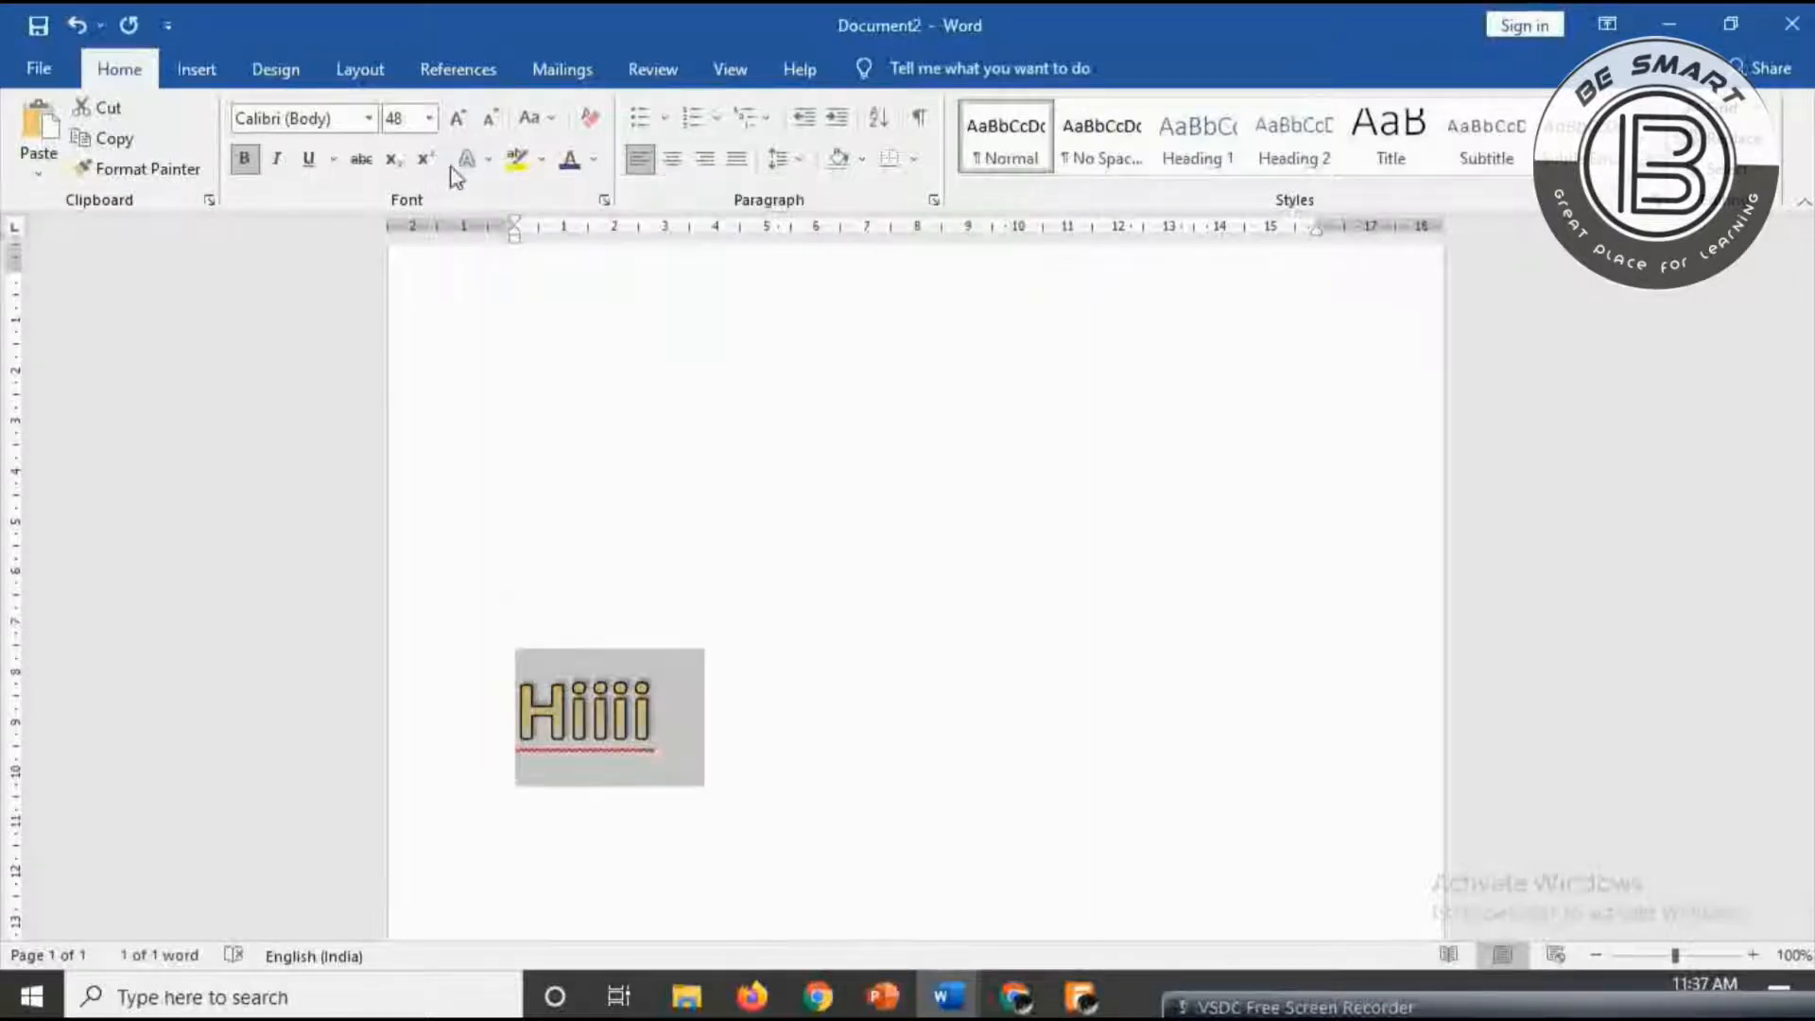
- Add the third reflection variation of the first row to the word "Hiiii"
left_click(488, 168)
mouse_move(780, 545)
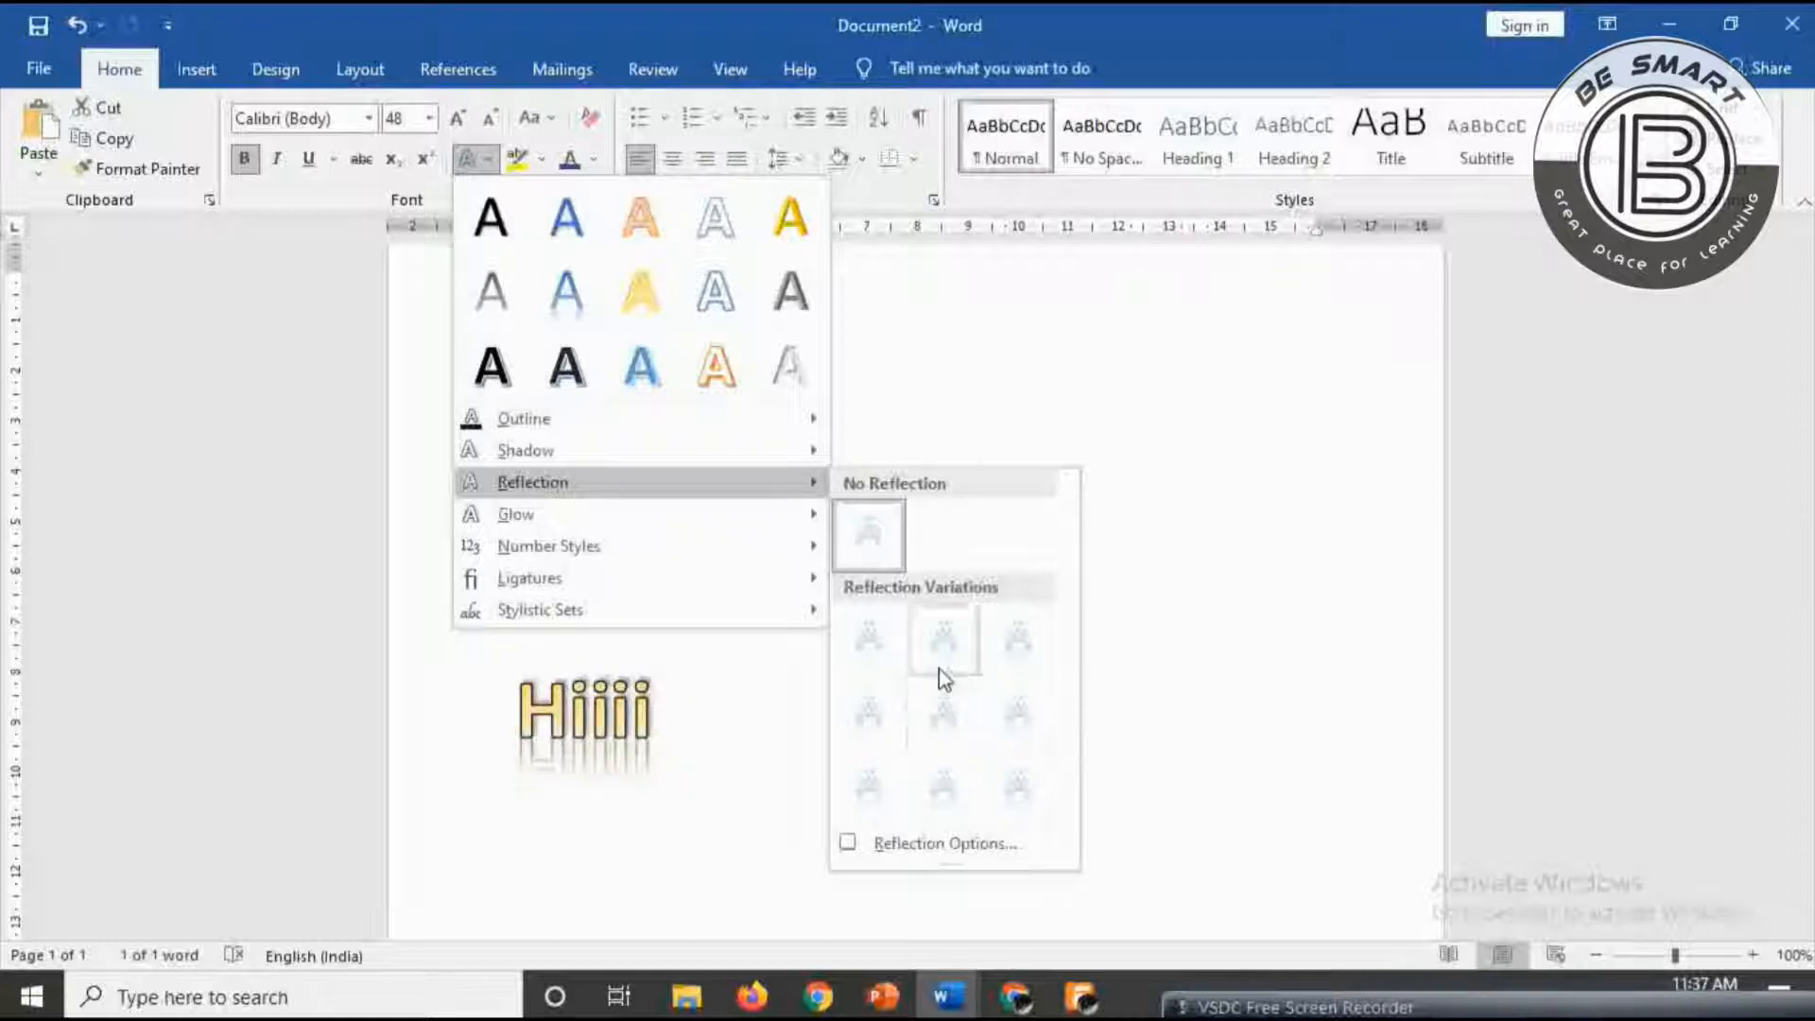
left_click(1025, 647)
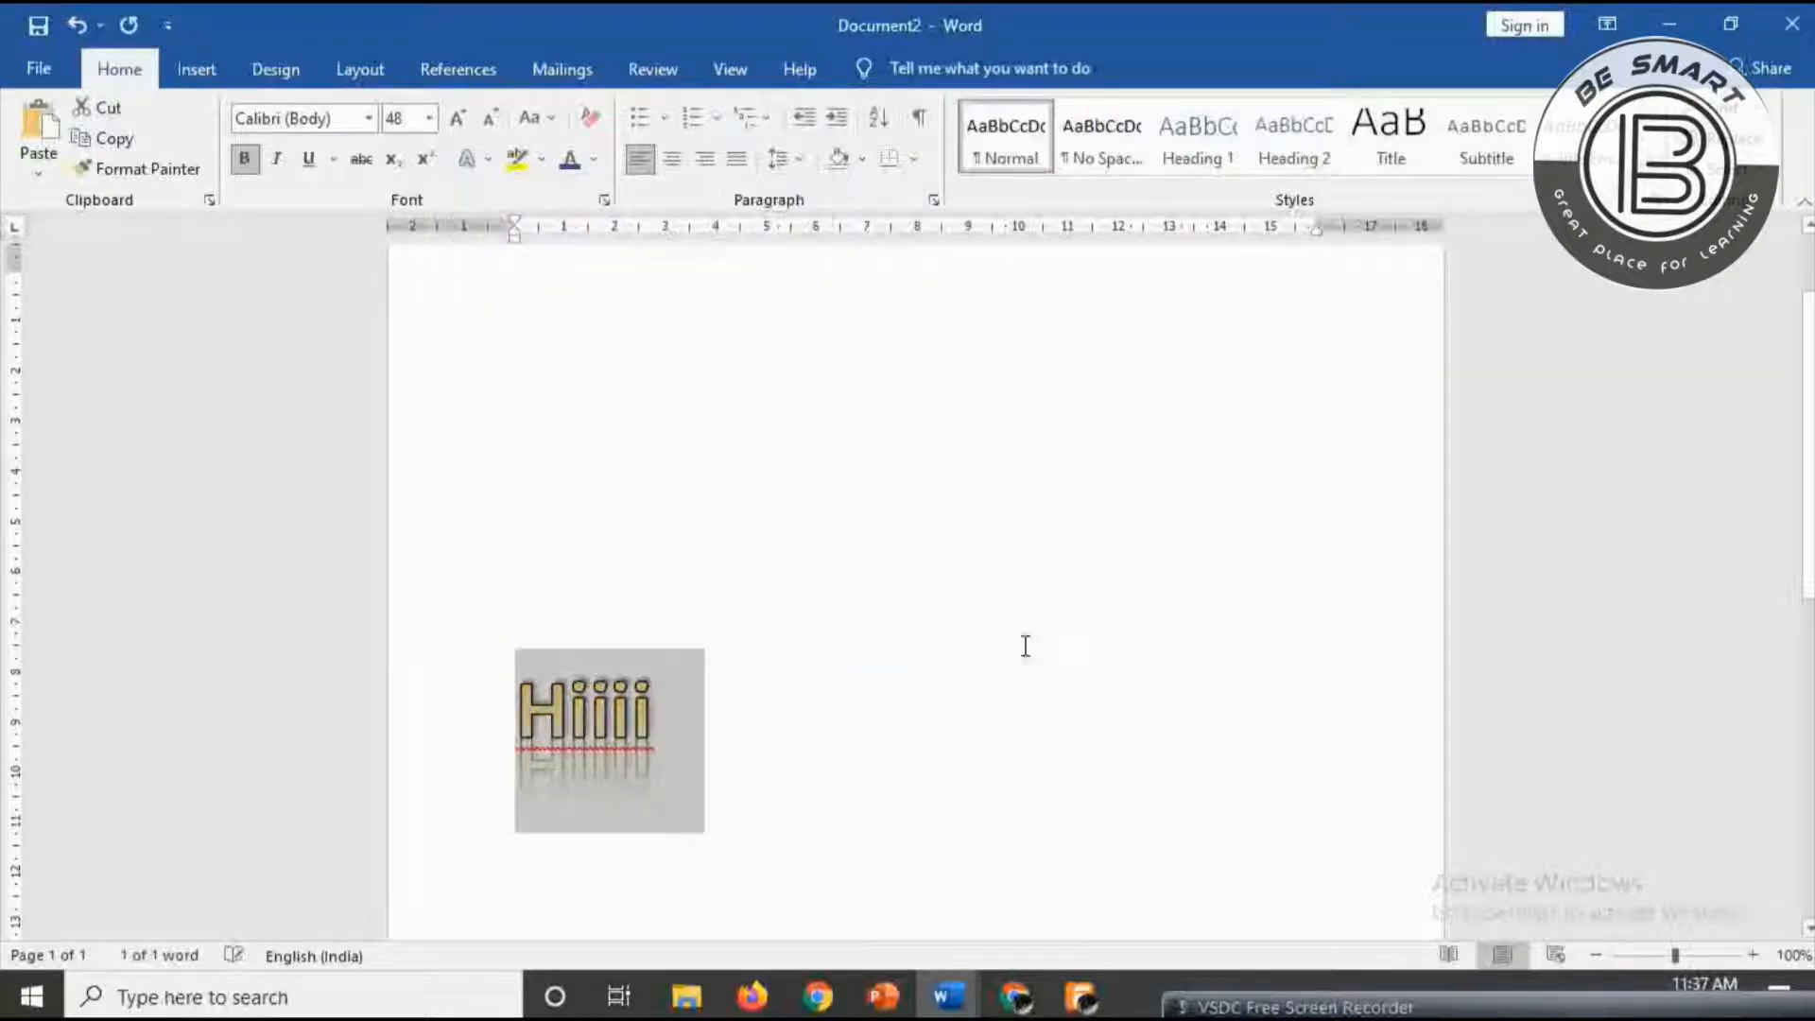
- Add the gold glow from the fourth row of the glow variations to "Hiiii"
left_click(467, 158)
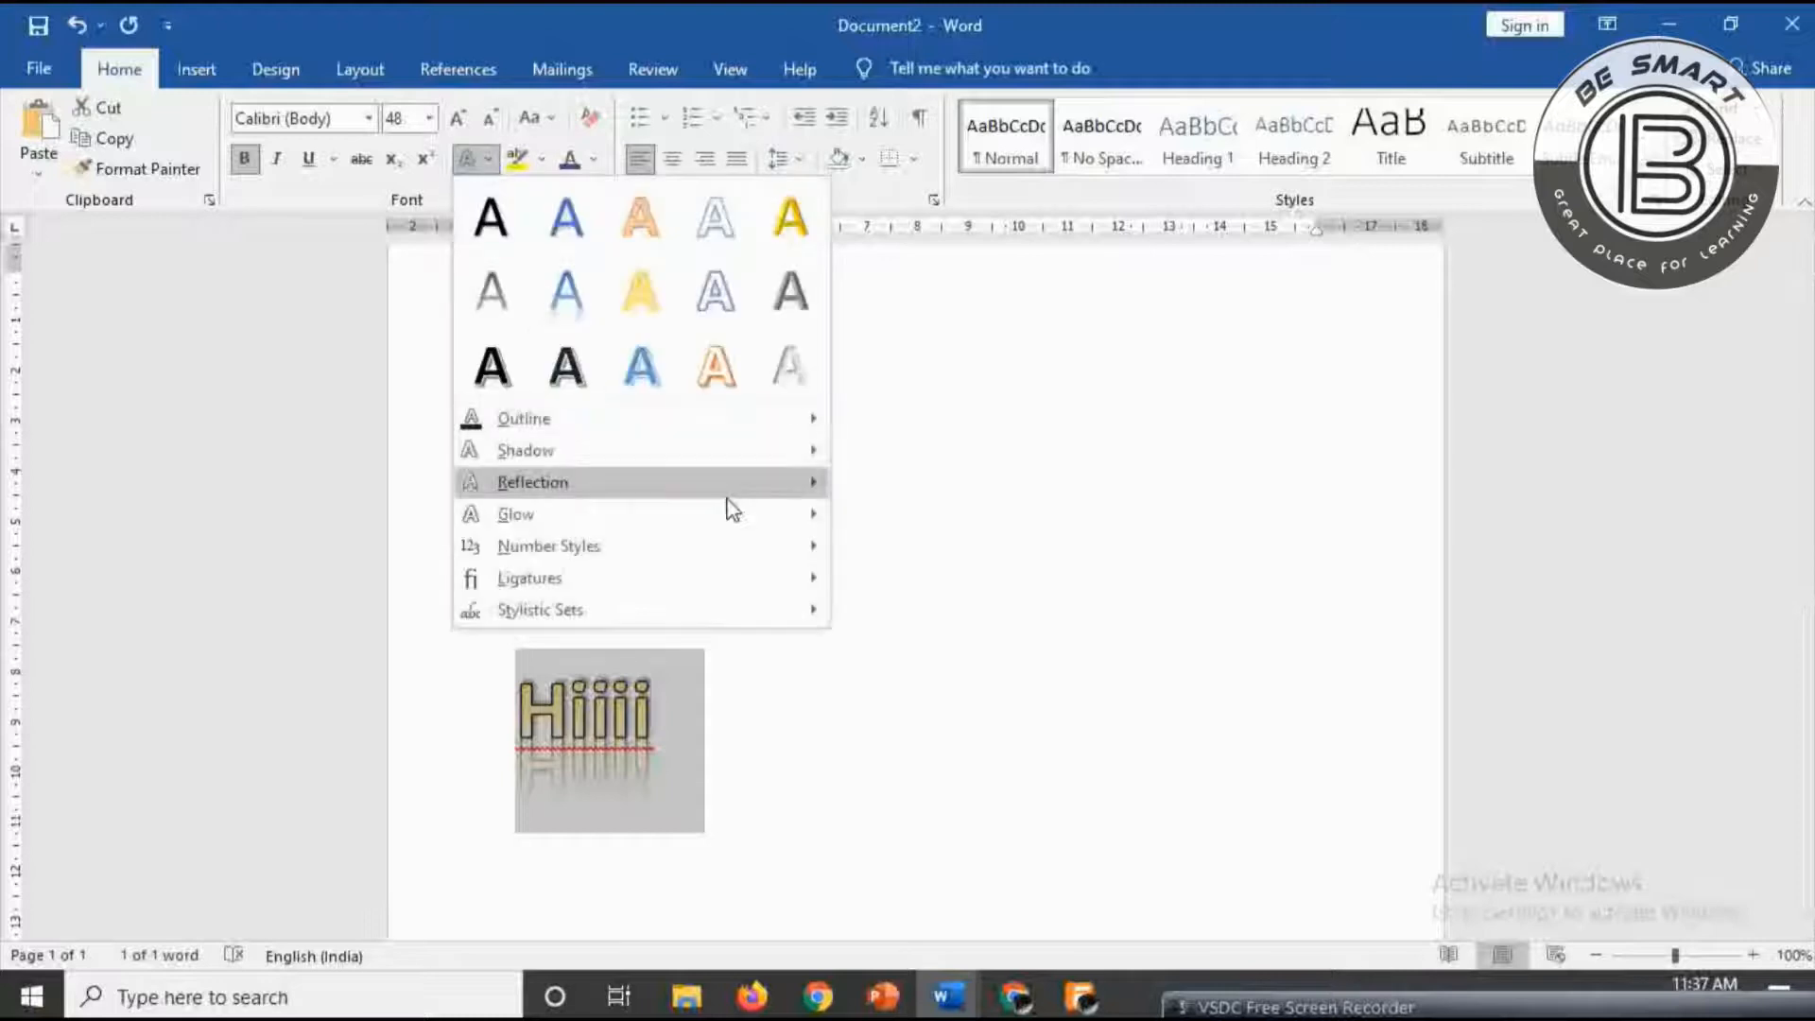
mouse_move(746, 516)
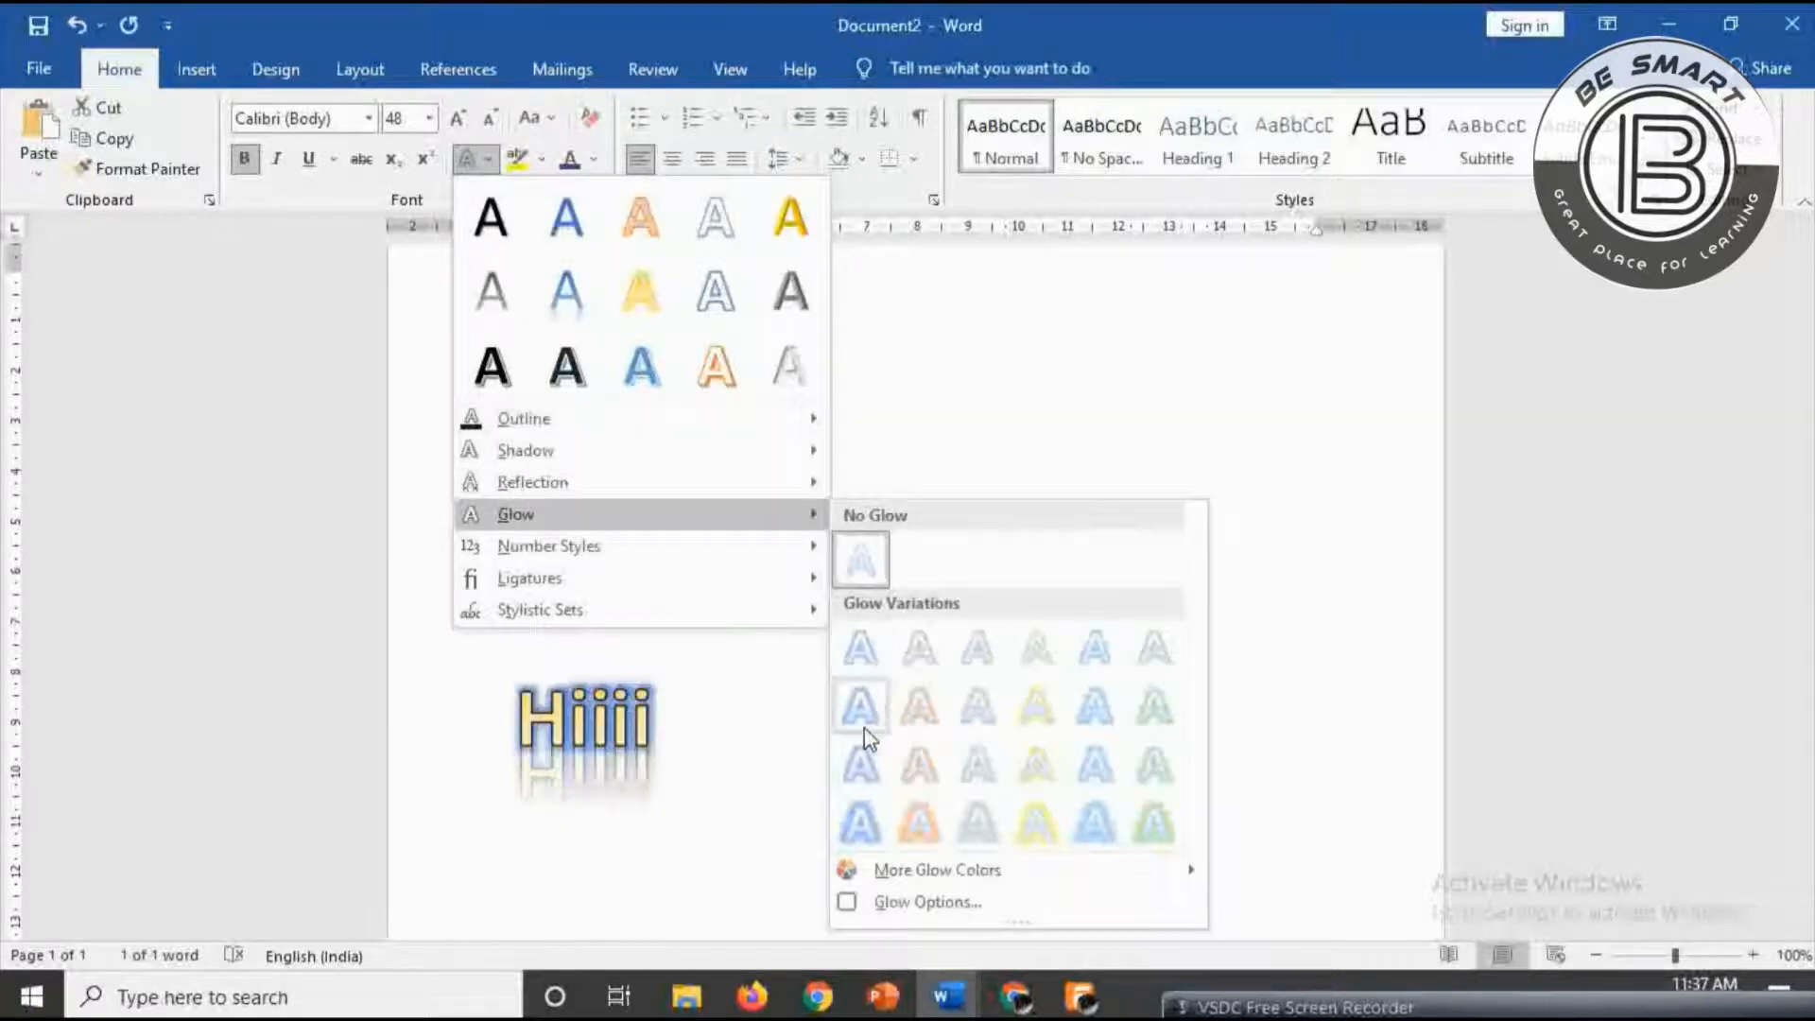
left_click(1047, 821)
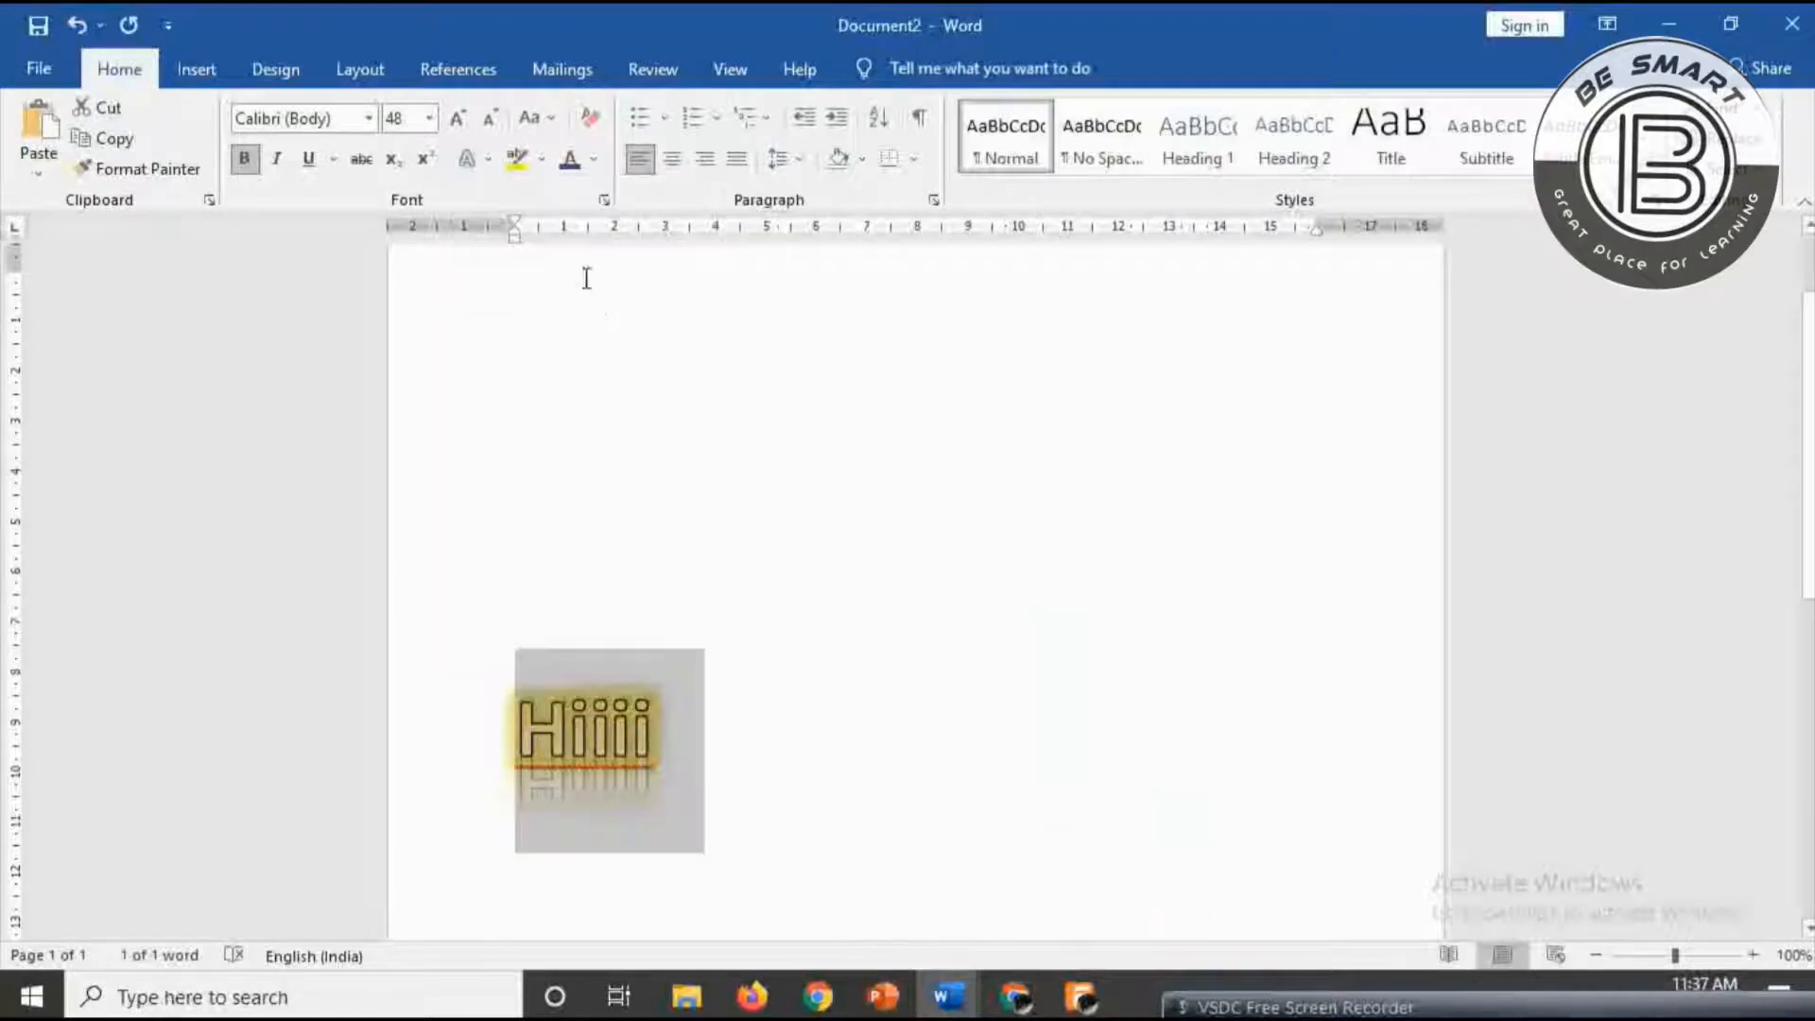
- View the number style options in the text effects, and set the font colour of "Hiiii" to a darker gold theme colour
left_click(487, 163)
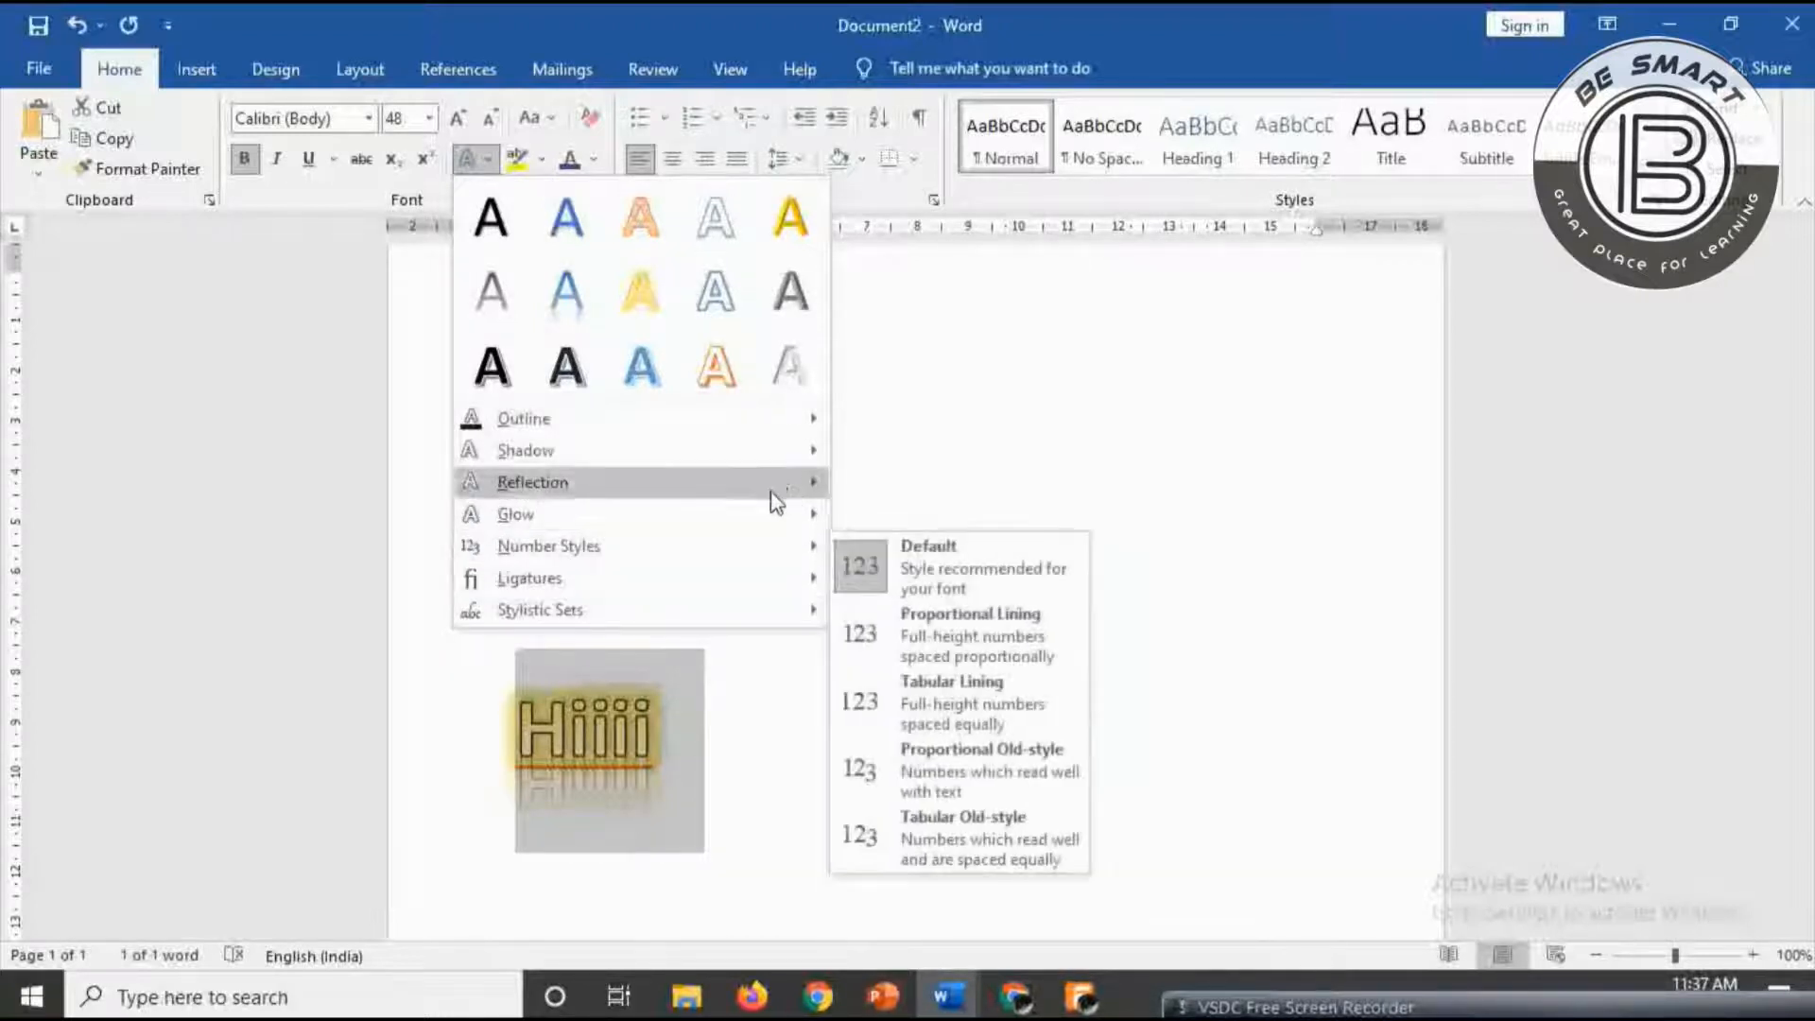
left_click(592, 159)
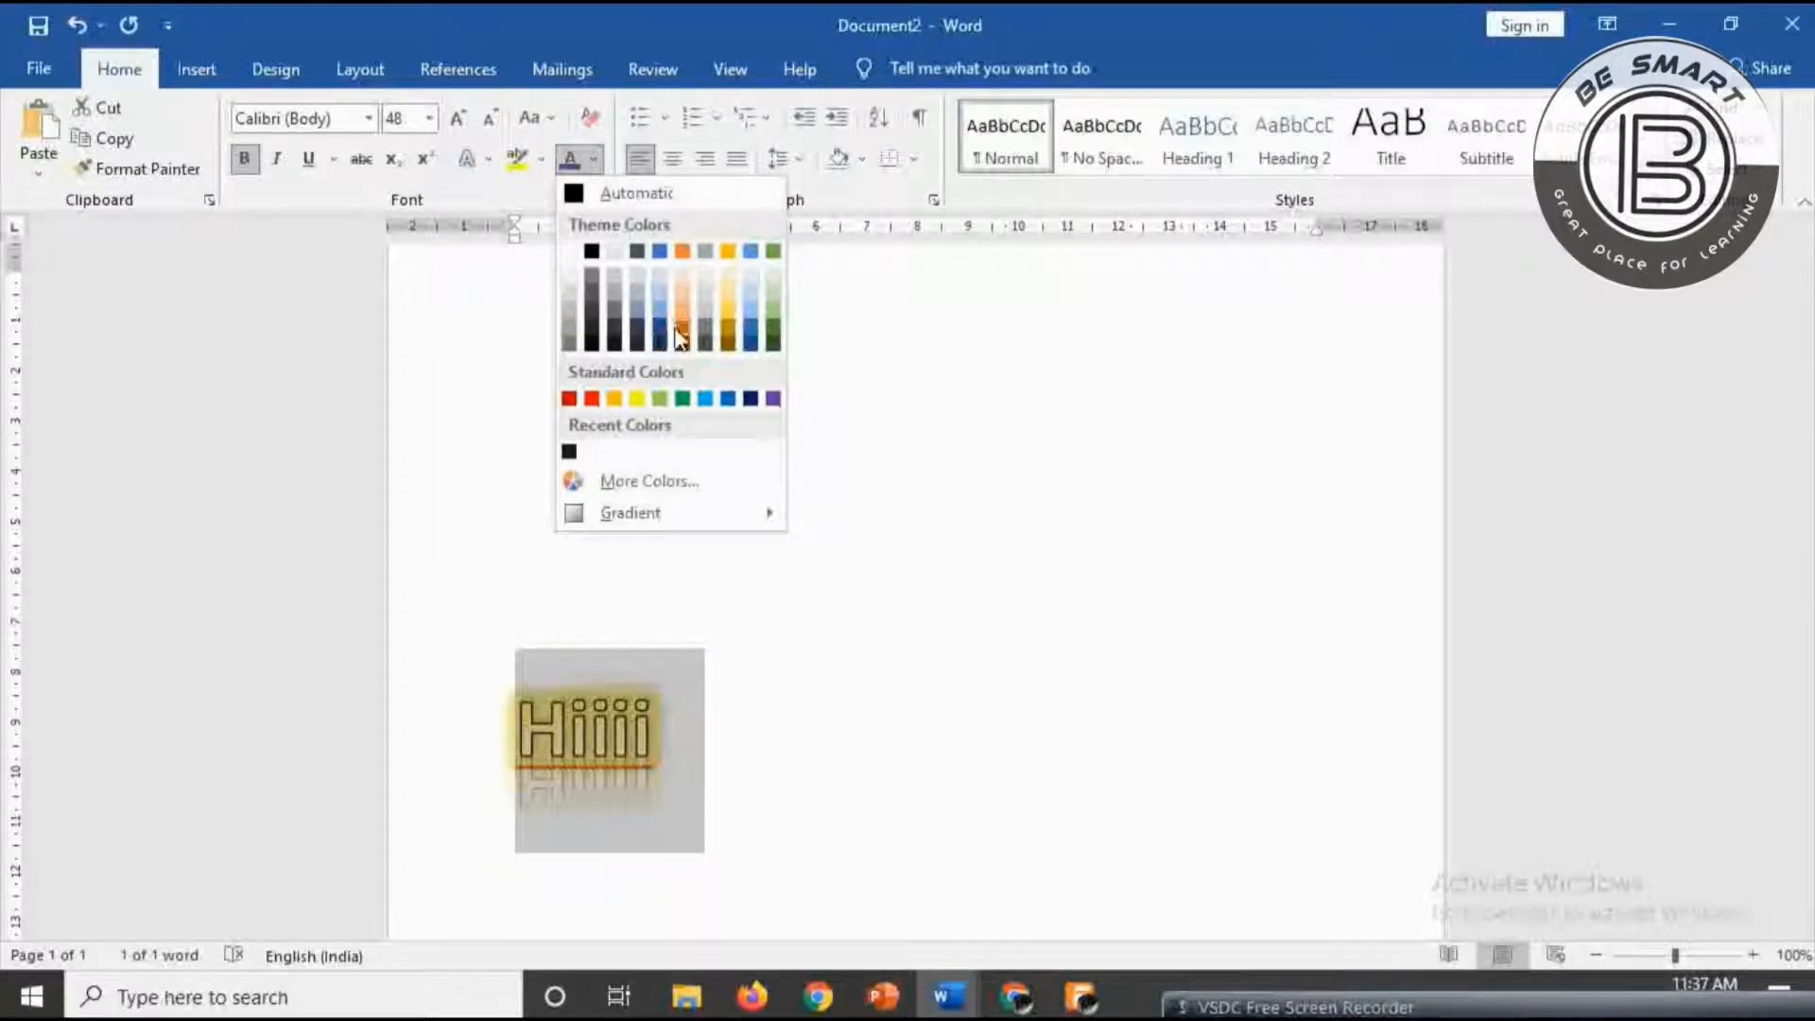
left_click(732, 323)
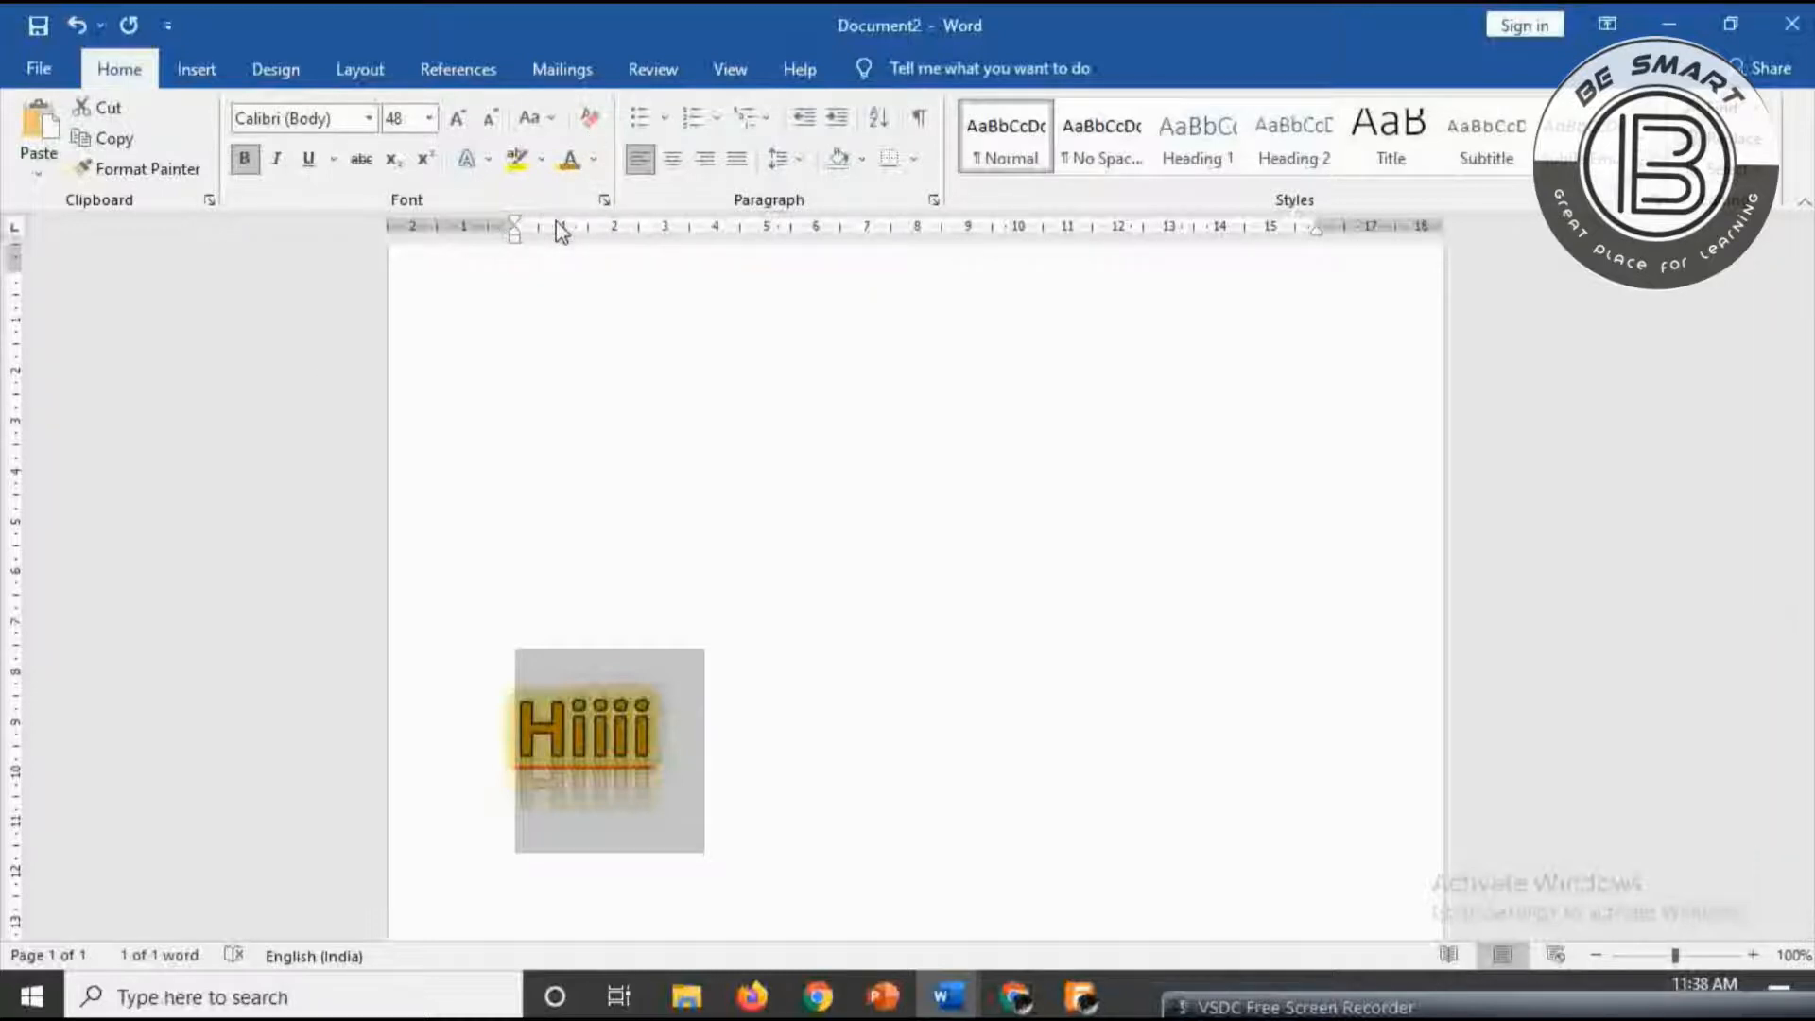
- Switch the text fill of "Hiiii" to a gradient fill in the advanced font text effects
left_click(605, 202)
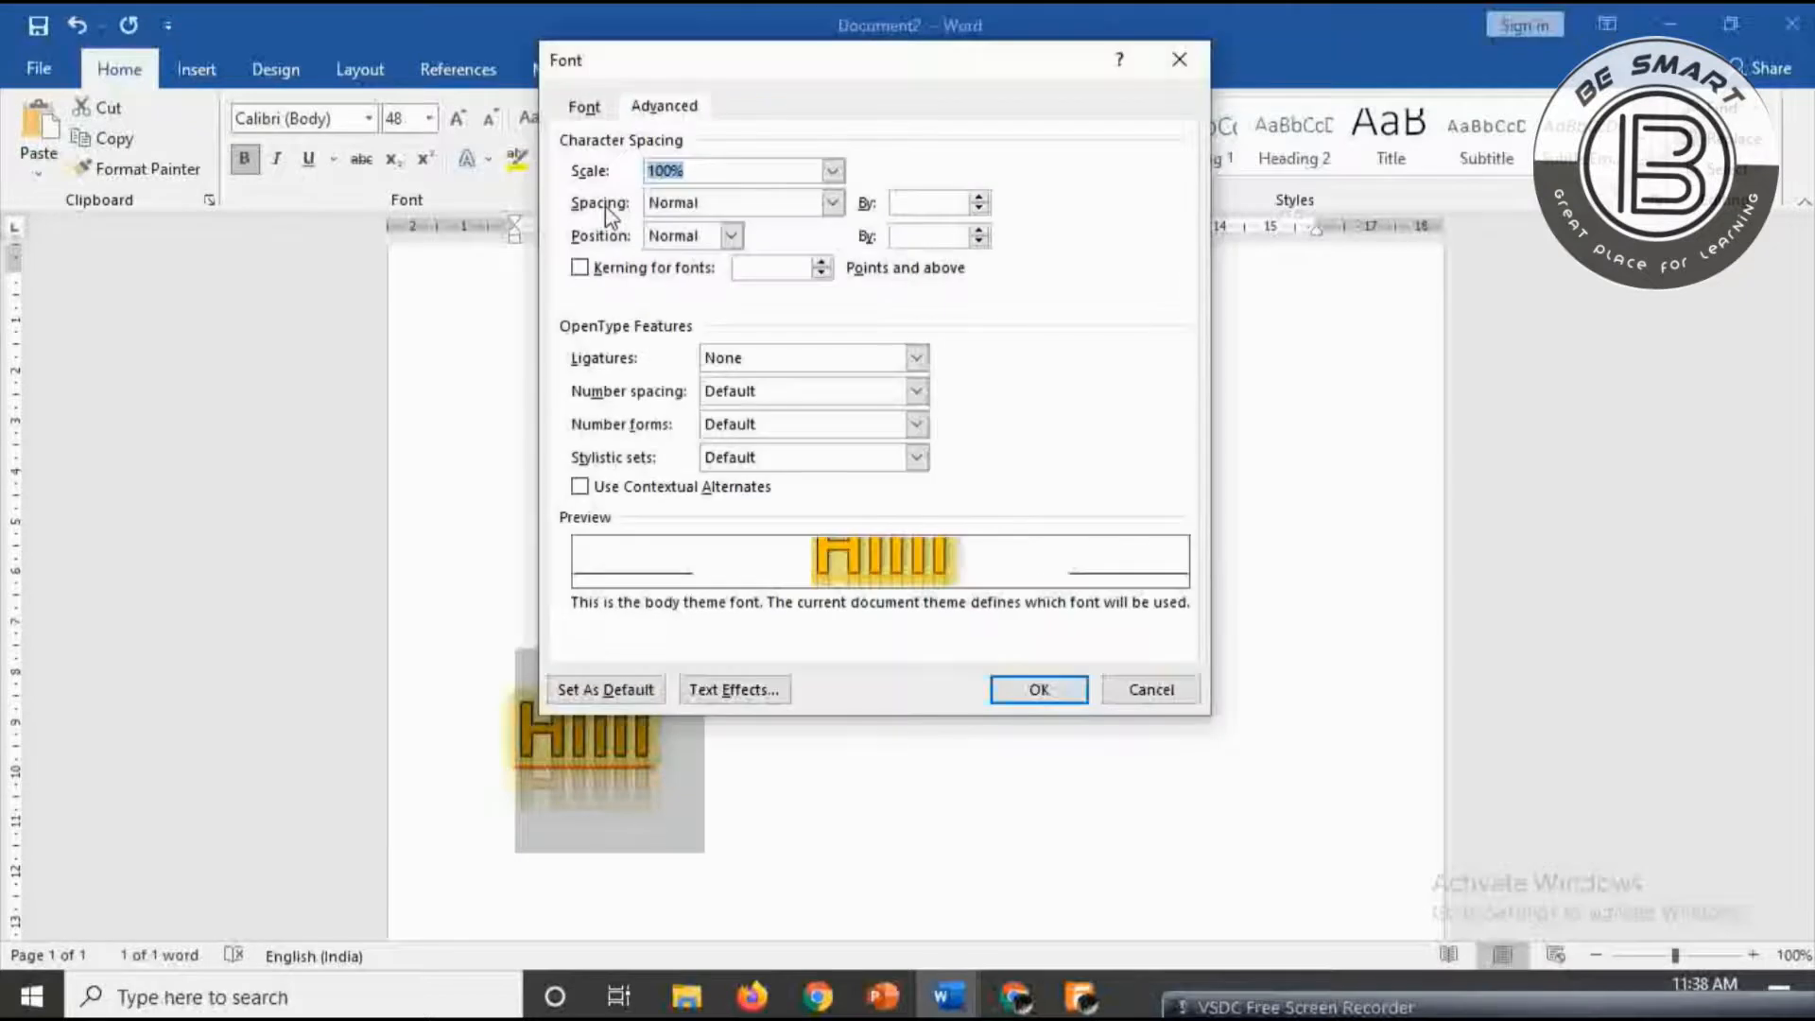
left_click(583, 107)
left_click_drag(734, 71, 725, 54)
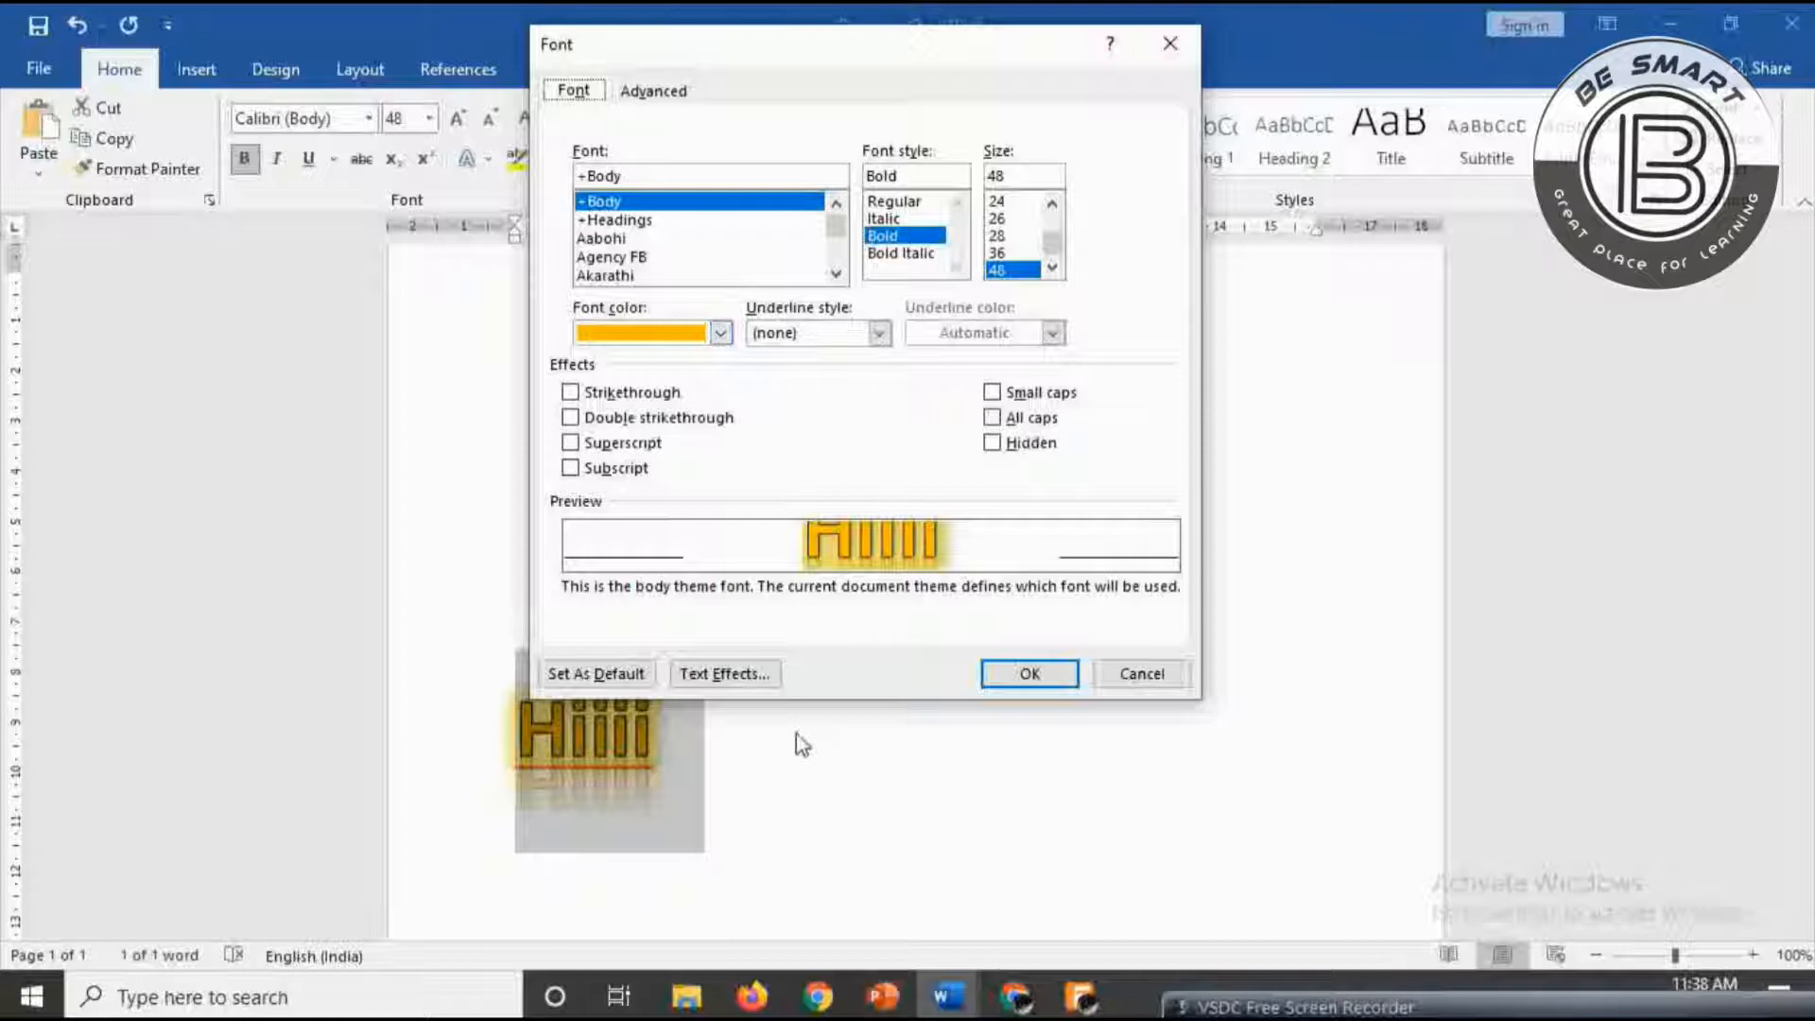
left_click(749, 679)
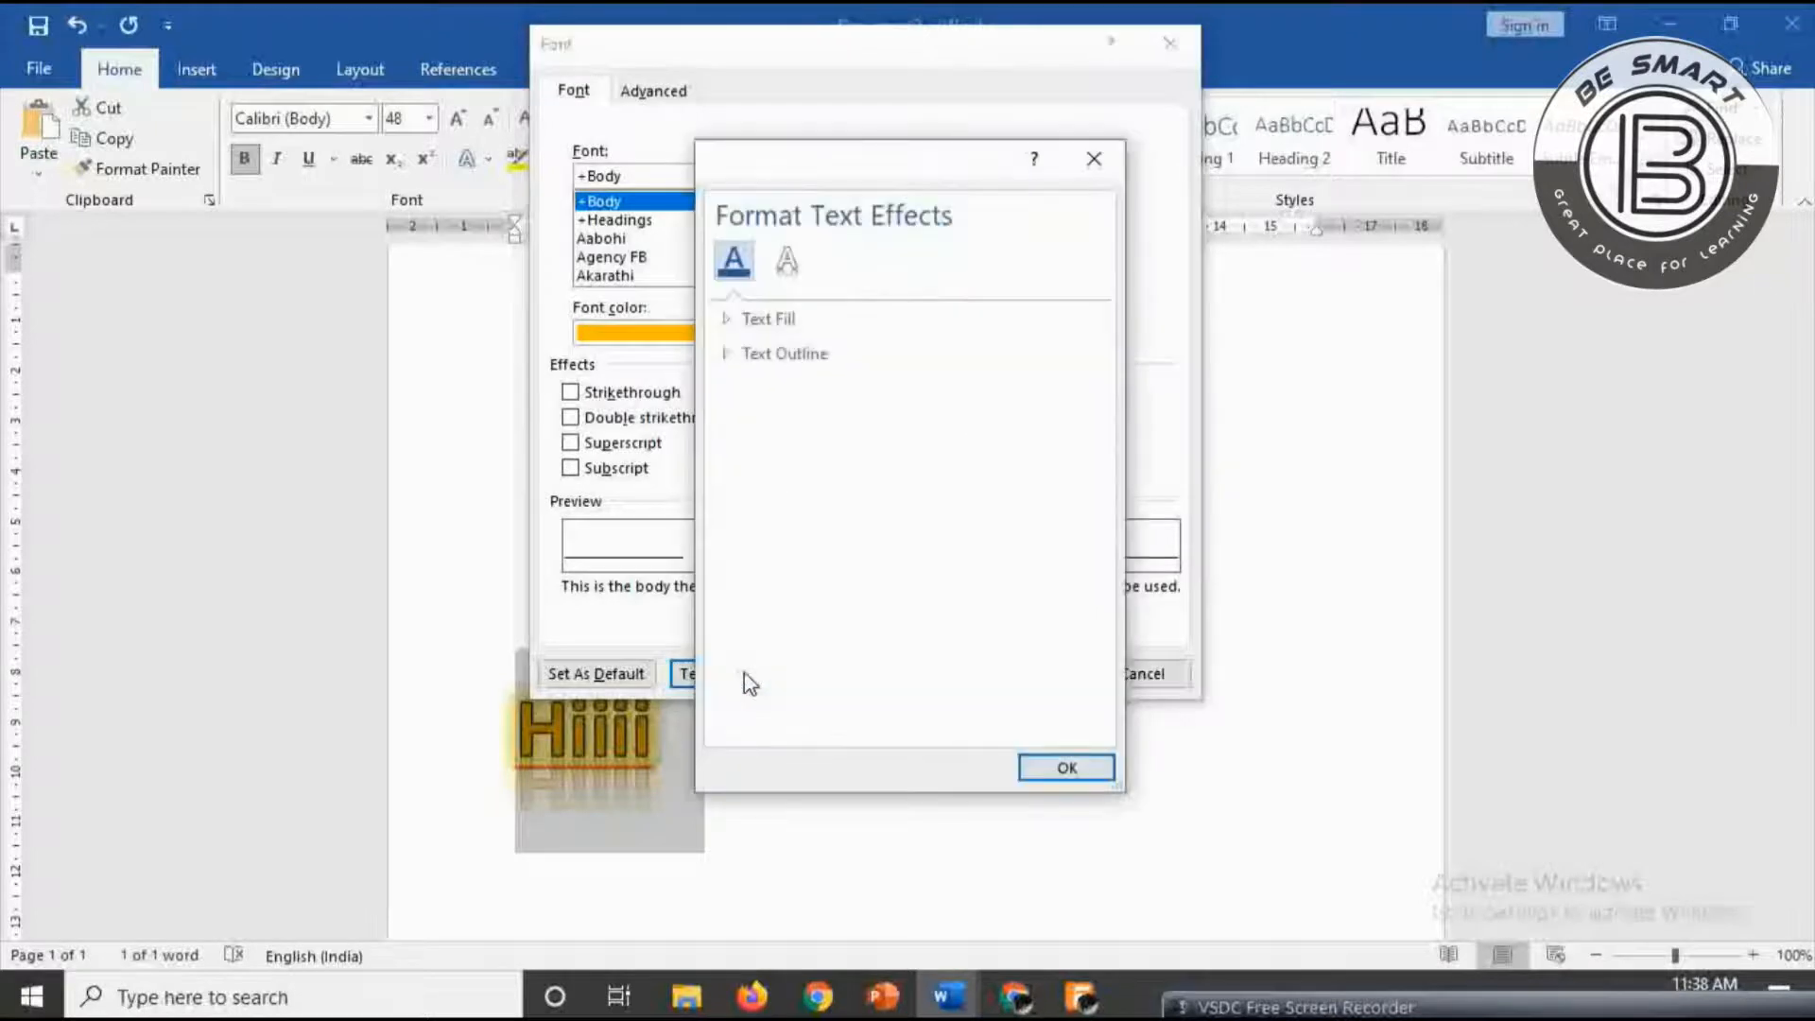
left_click(747, 320)
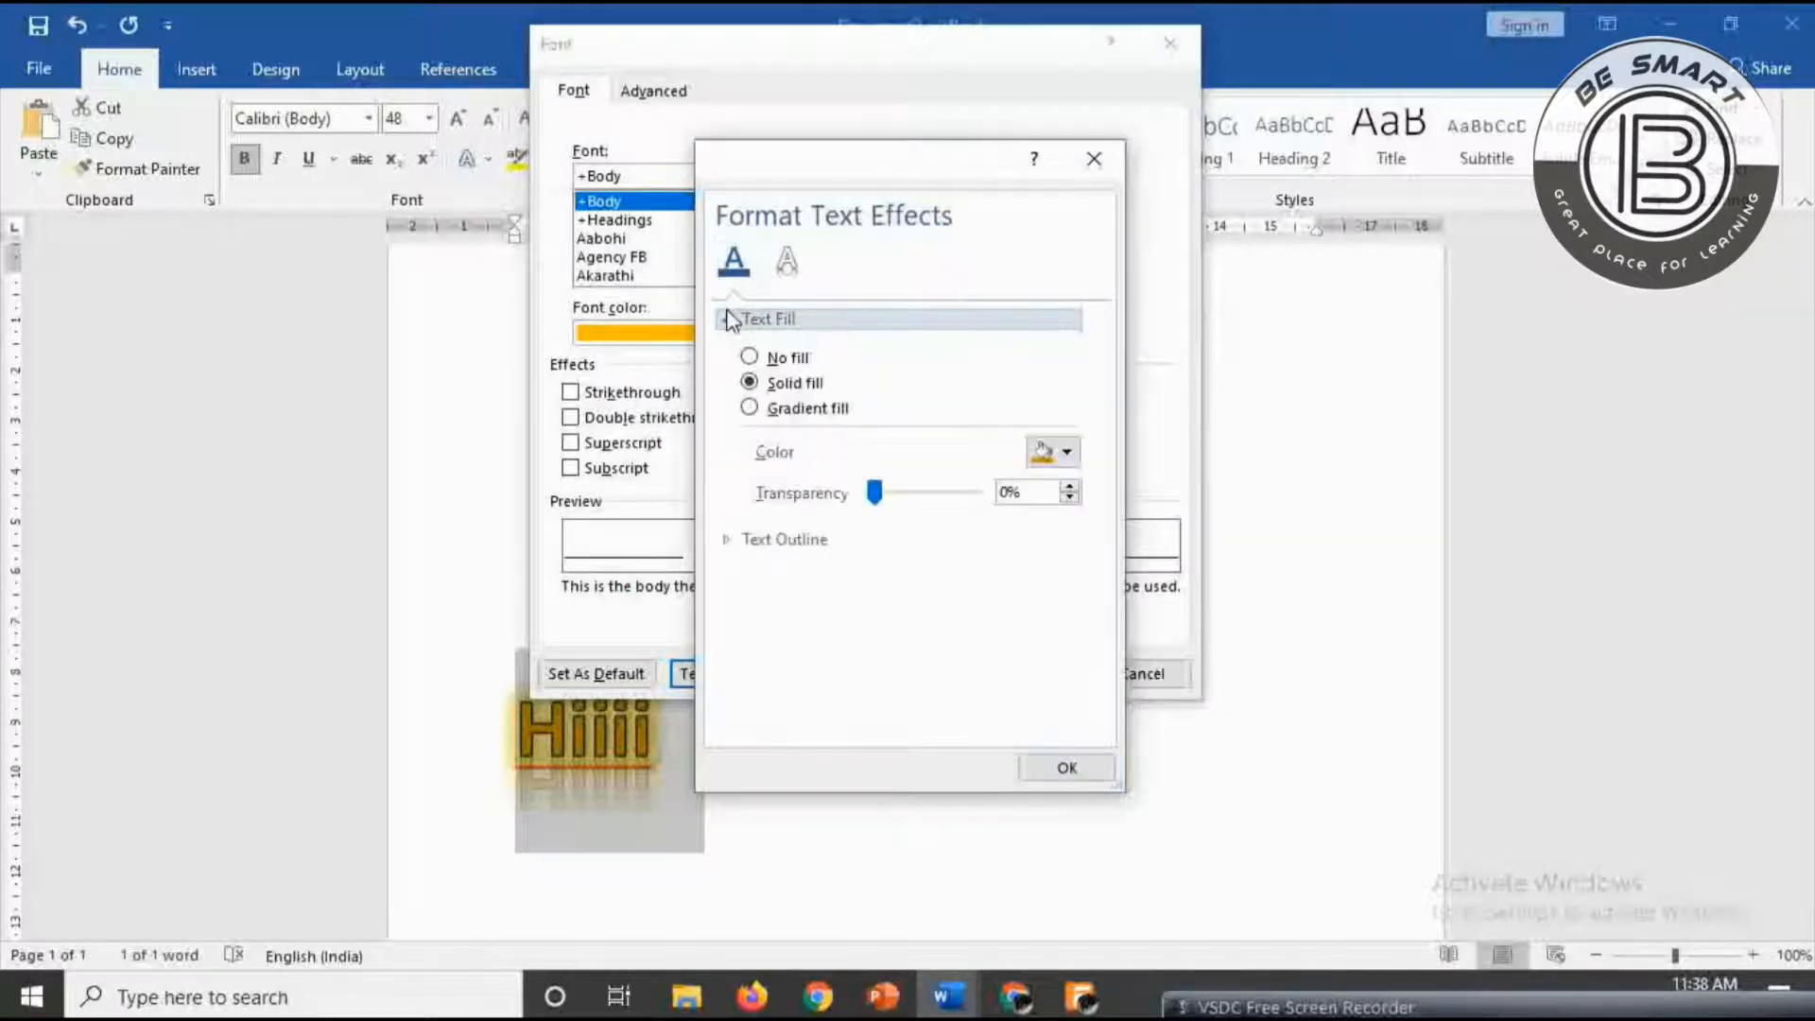
left_click(749, 408)
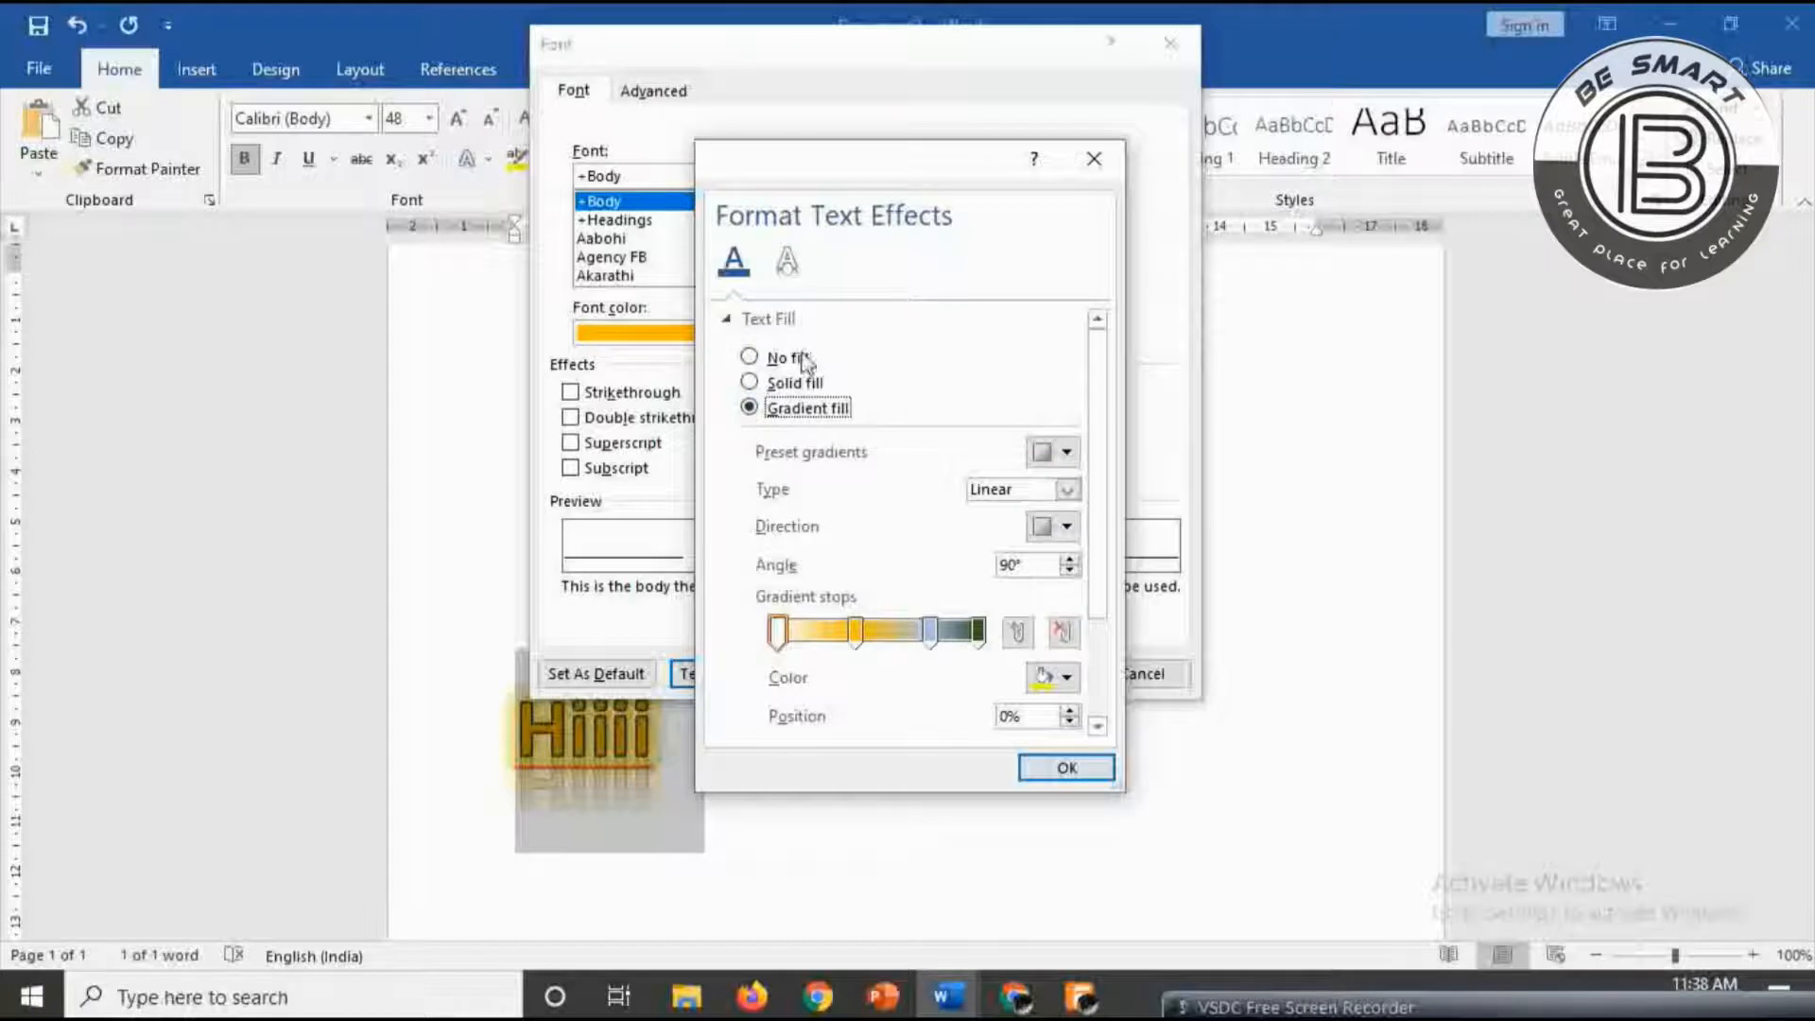
scroll(1106, 497, "down", 3)
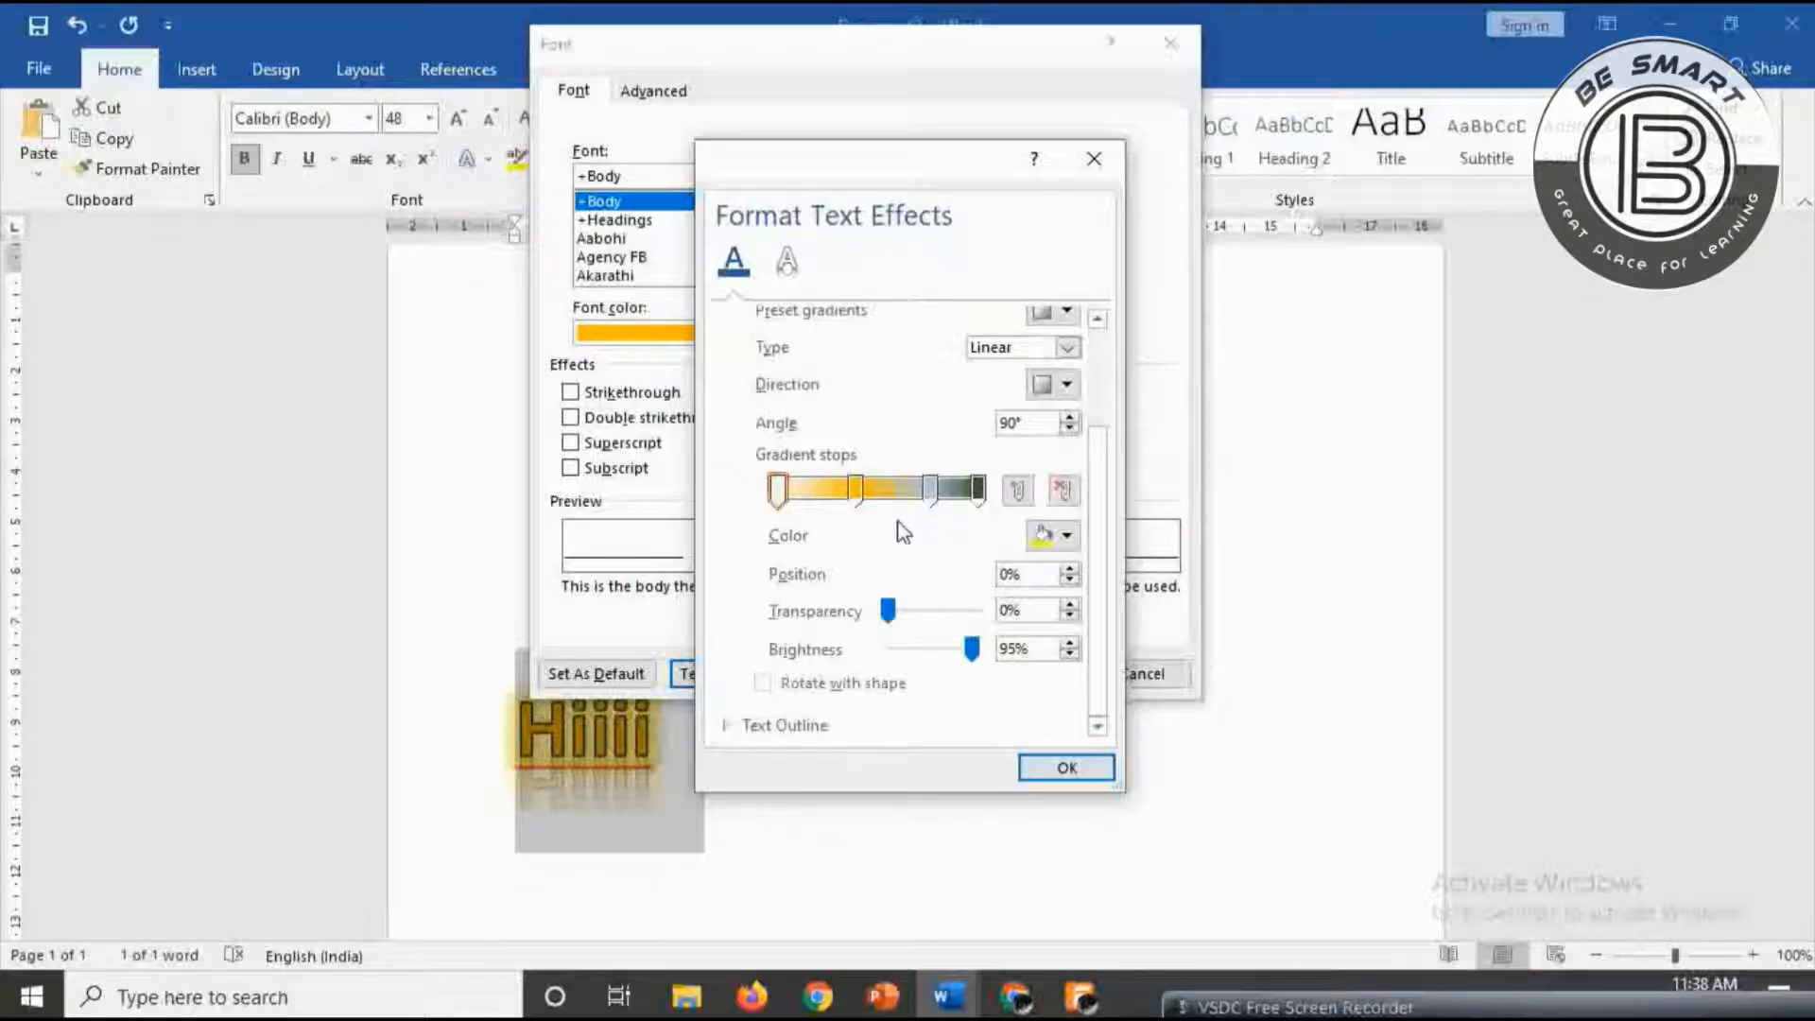
- Set the first gradient stop of the text fill, at 0%, to the blue theme colour at 40% brightness
left_click(778, 490)
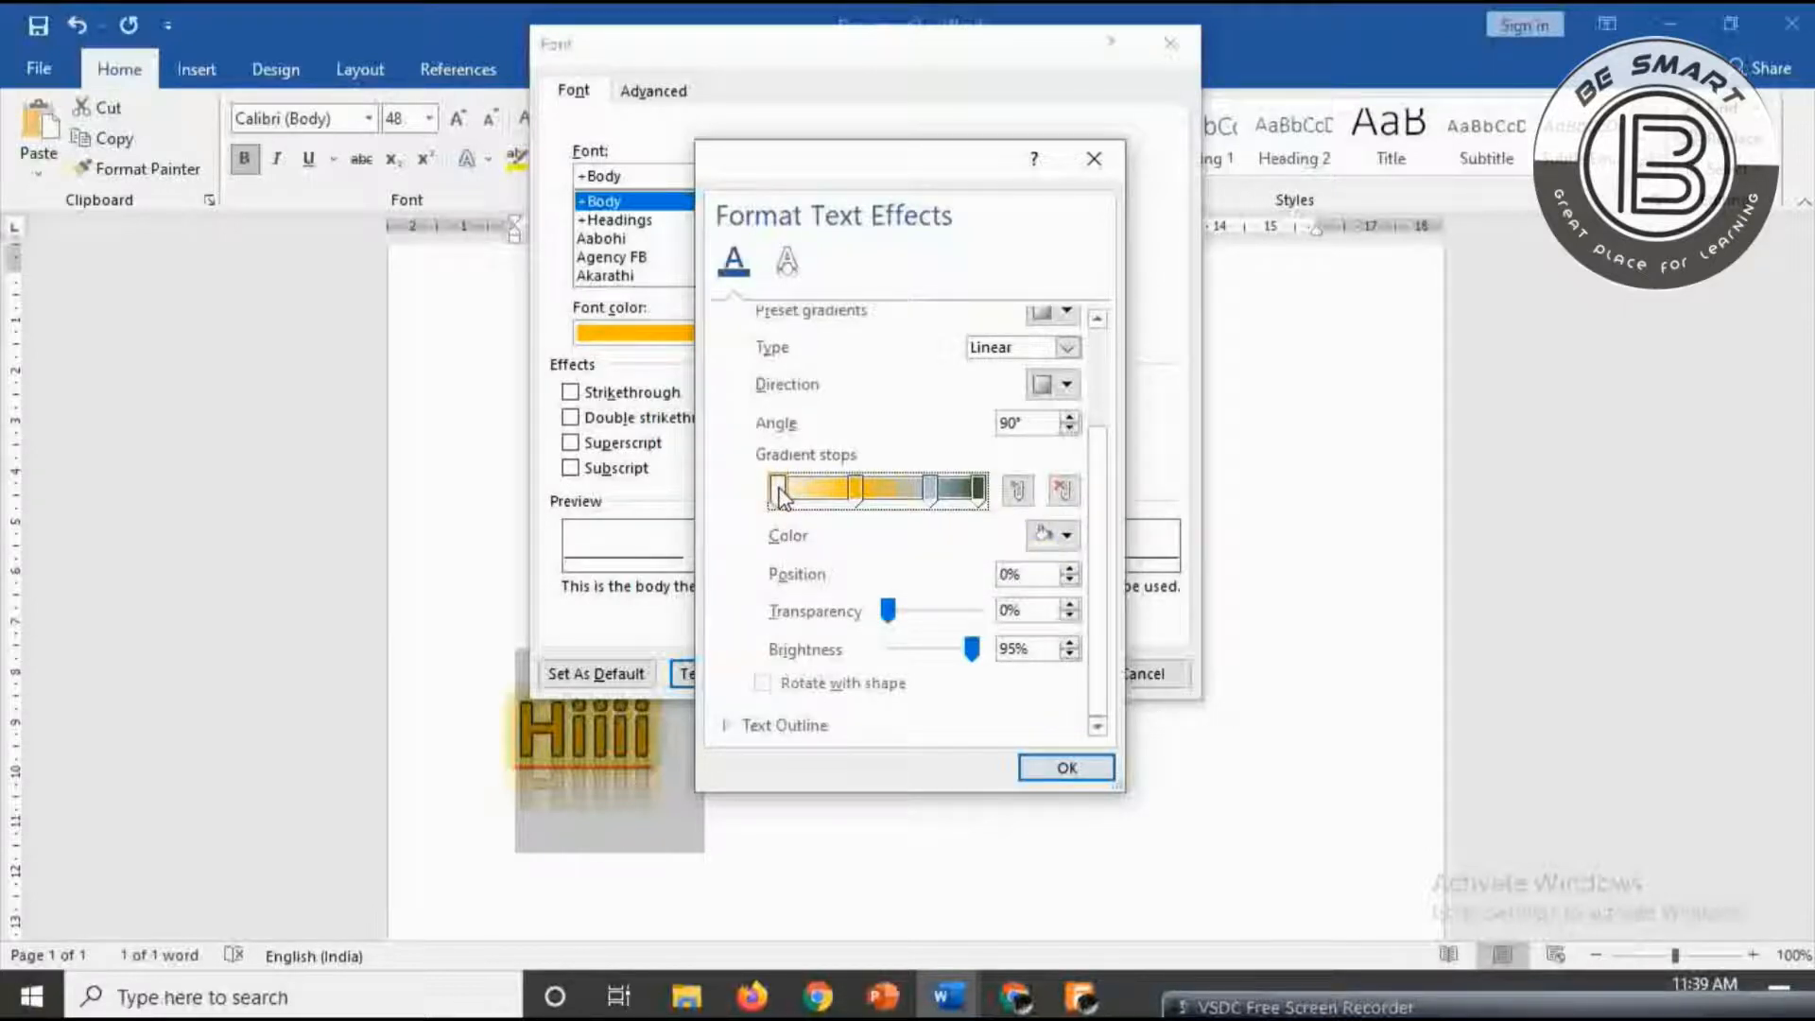
left_click(1066, 535)
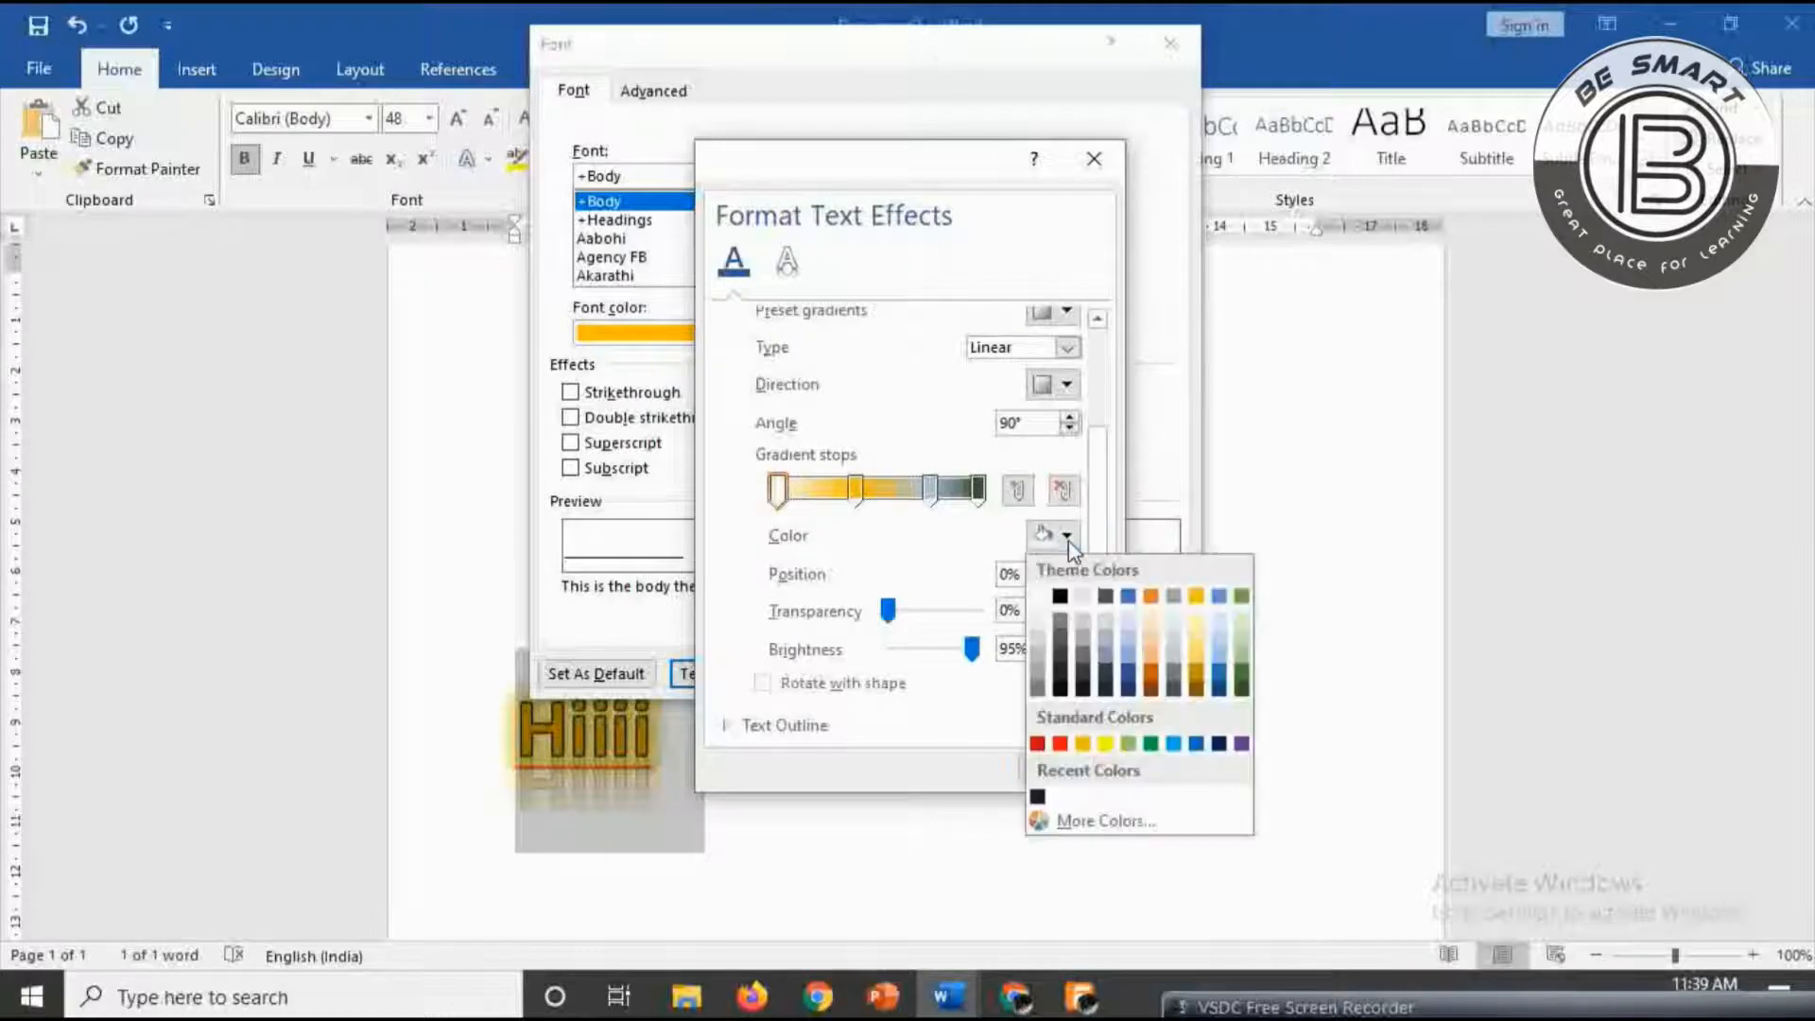
left_click(1126, 661)
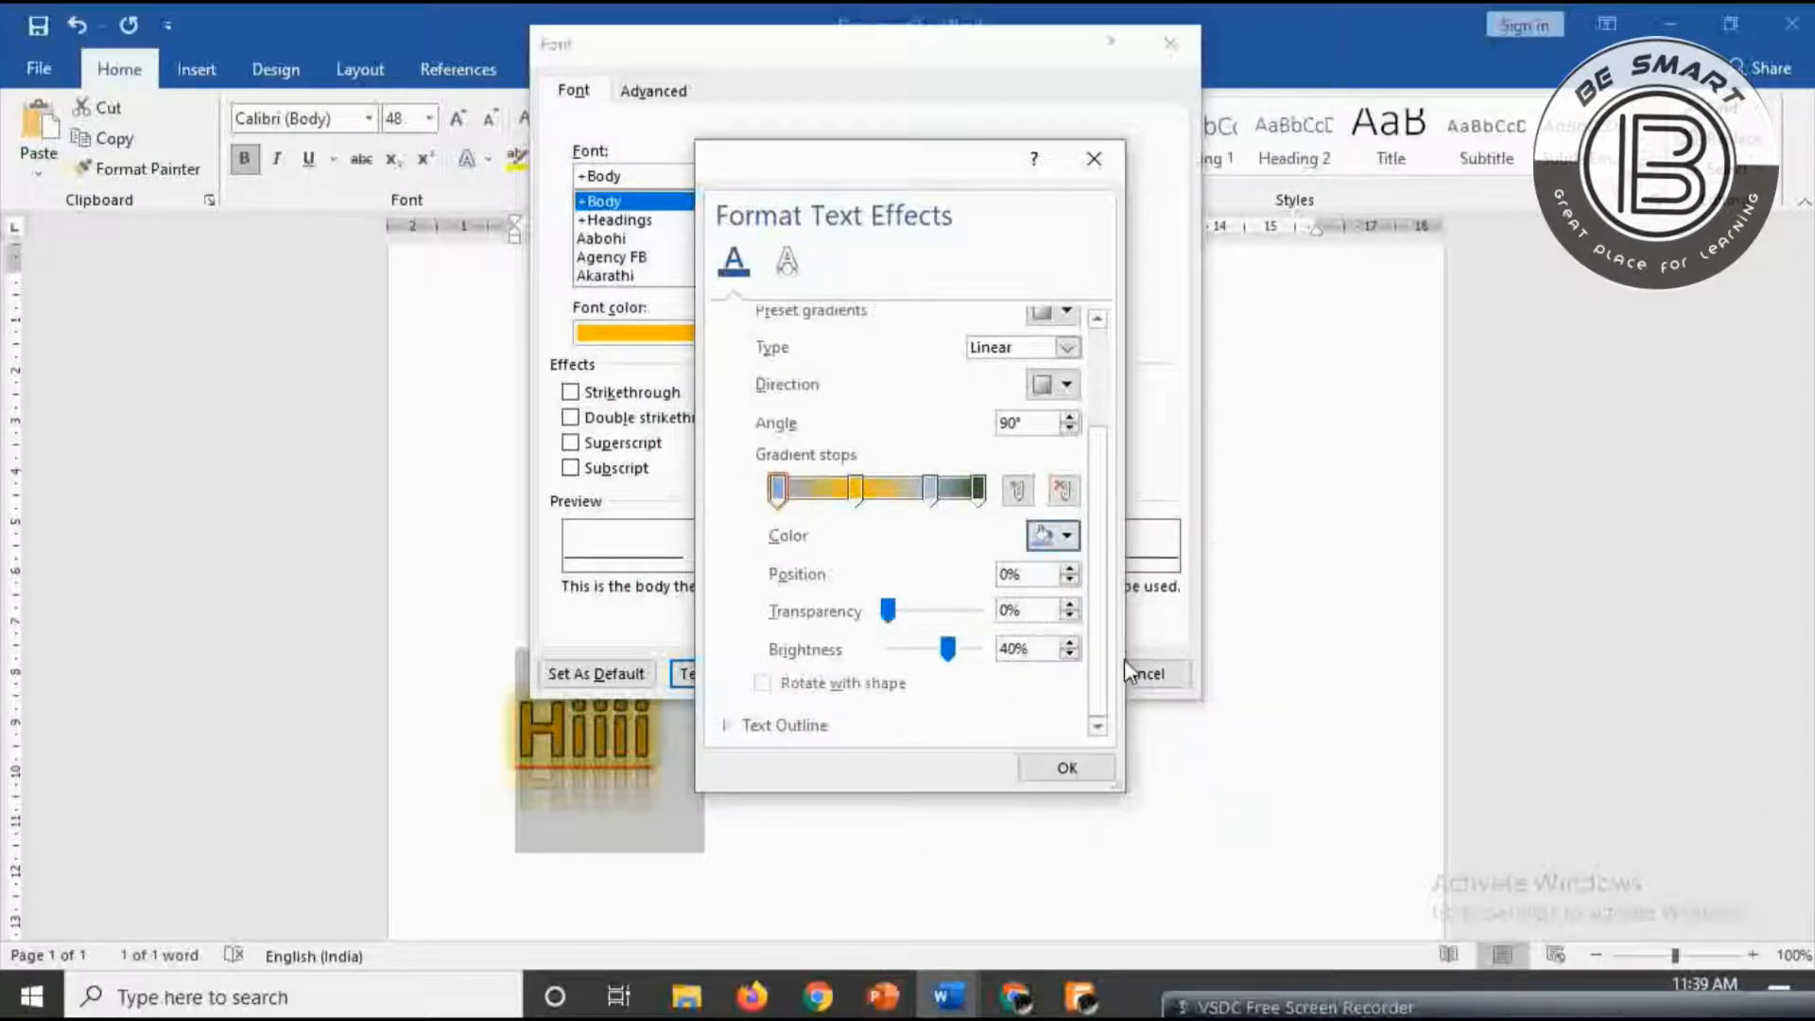
- Try a darker blue on the text fill's second gradient stop at 39%, and settle on a light gold theme colour
left_click(850, 488)
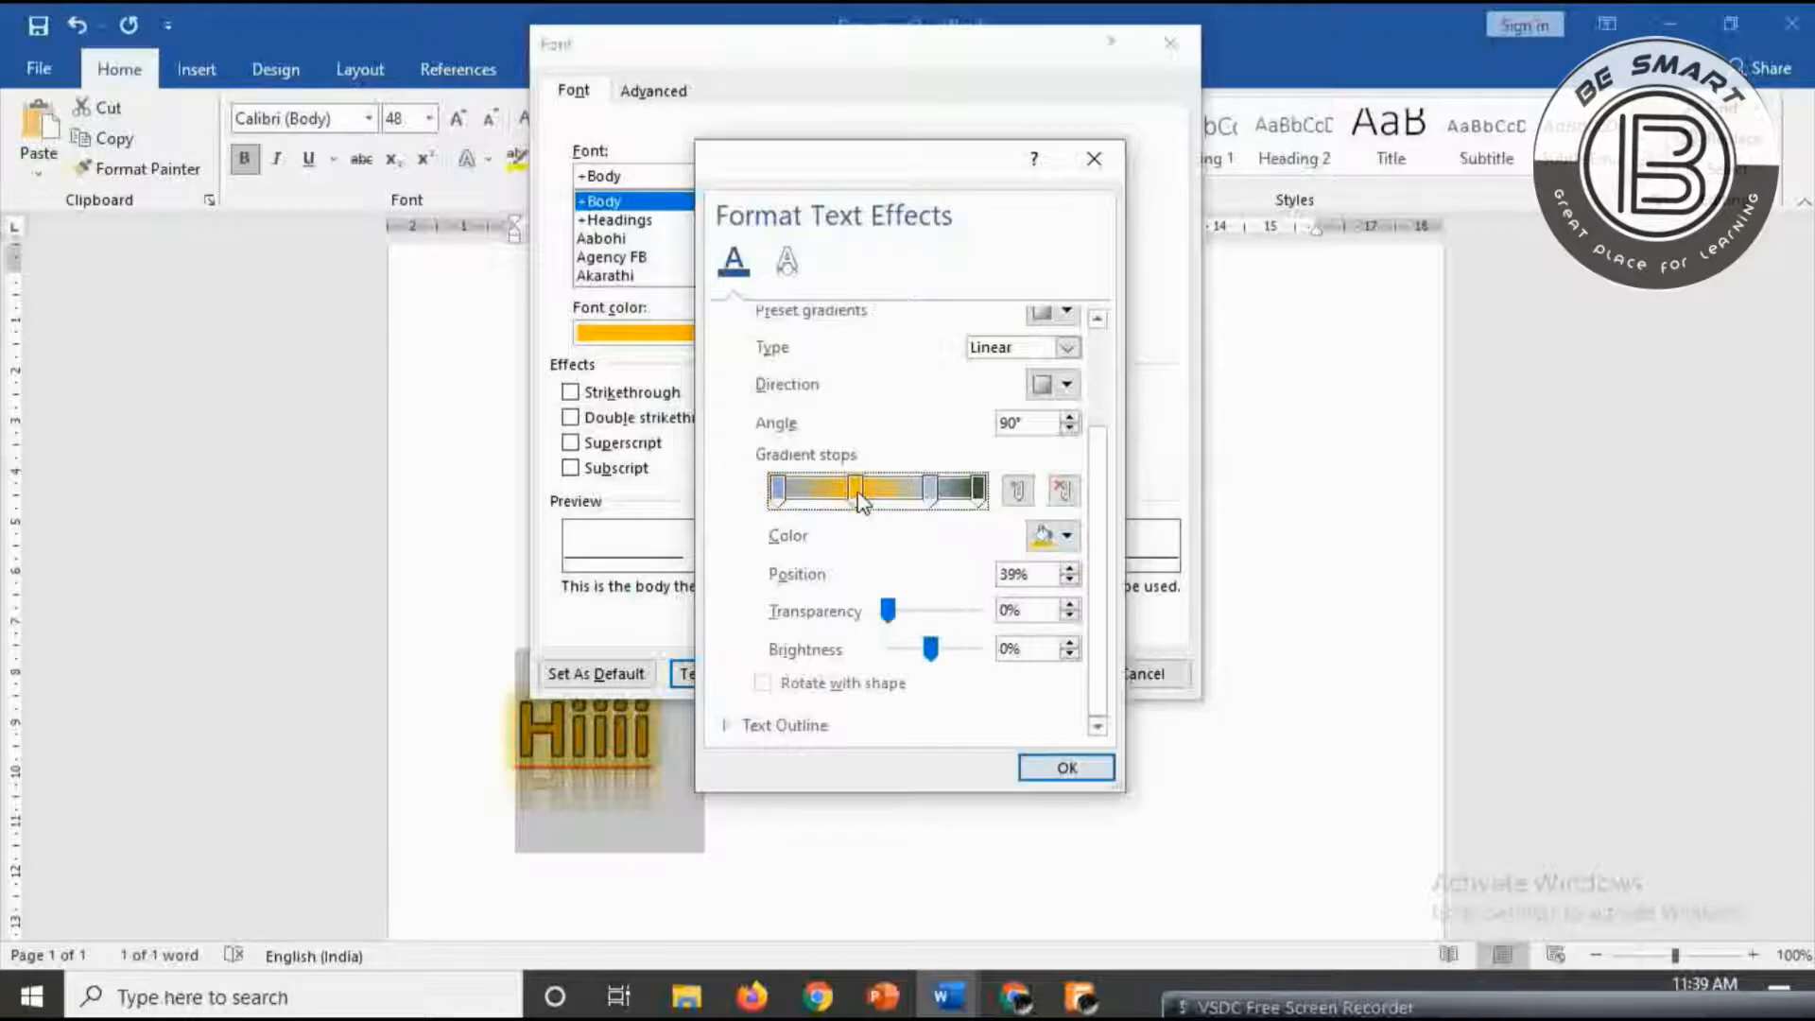
left_click(1066, 536)
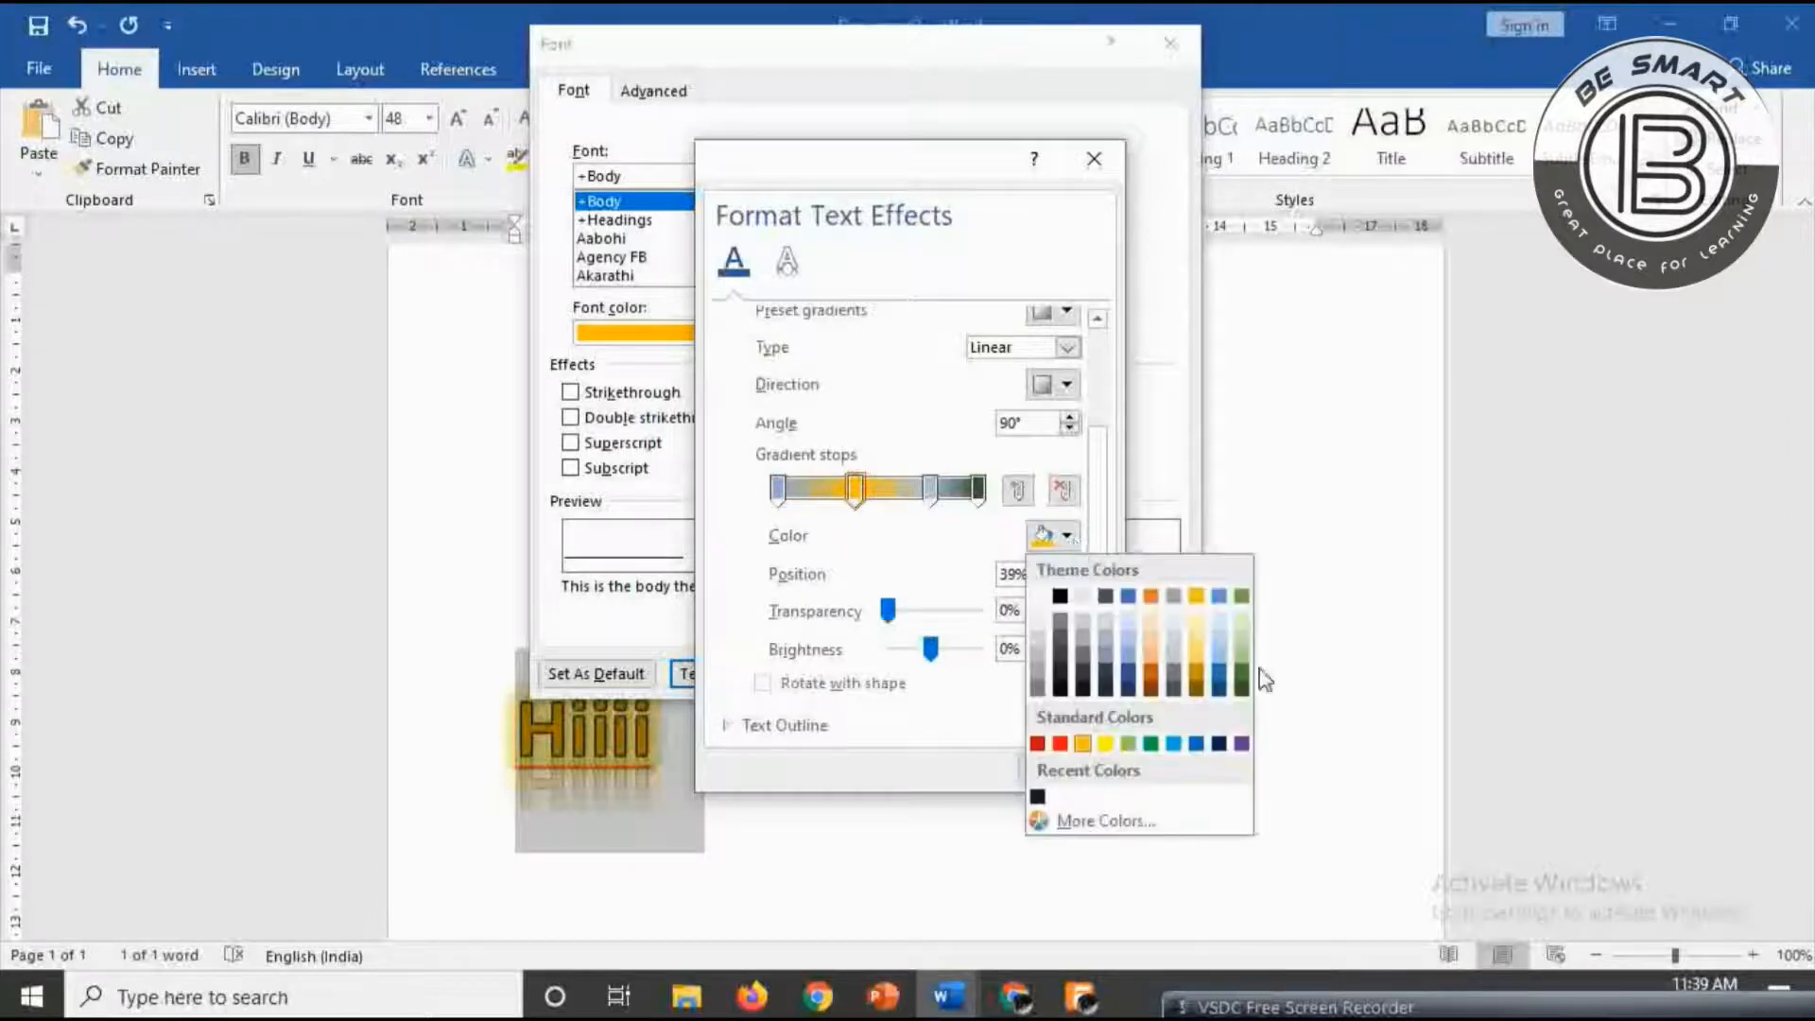
left_click(1220, 673)
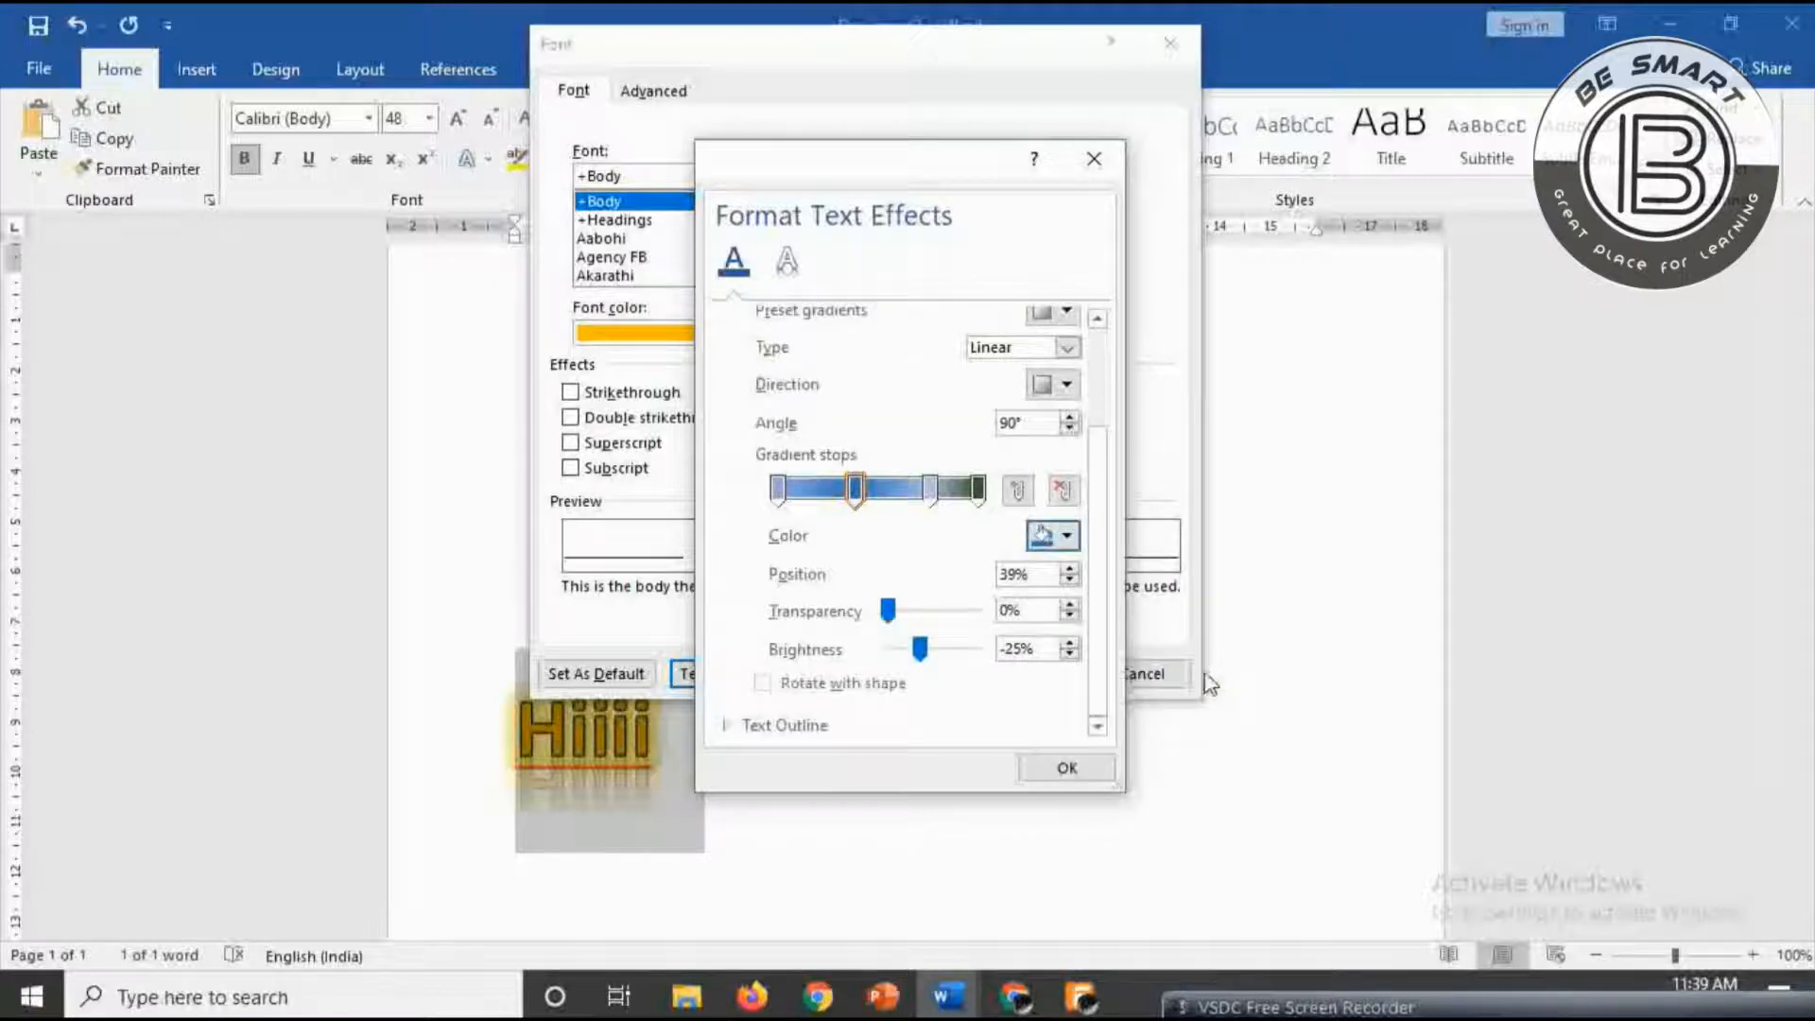
left_click(1070, 533)
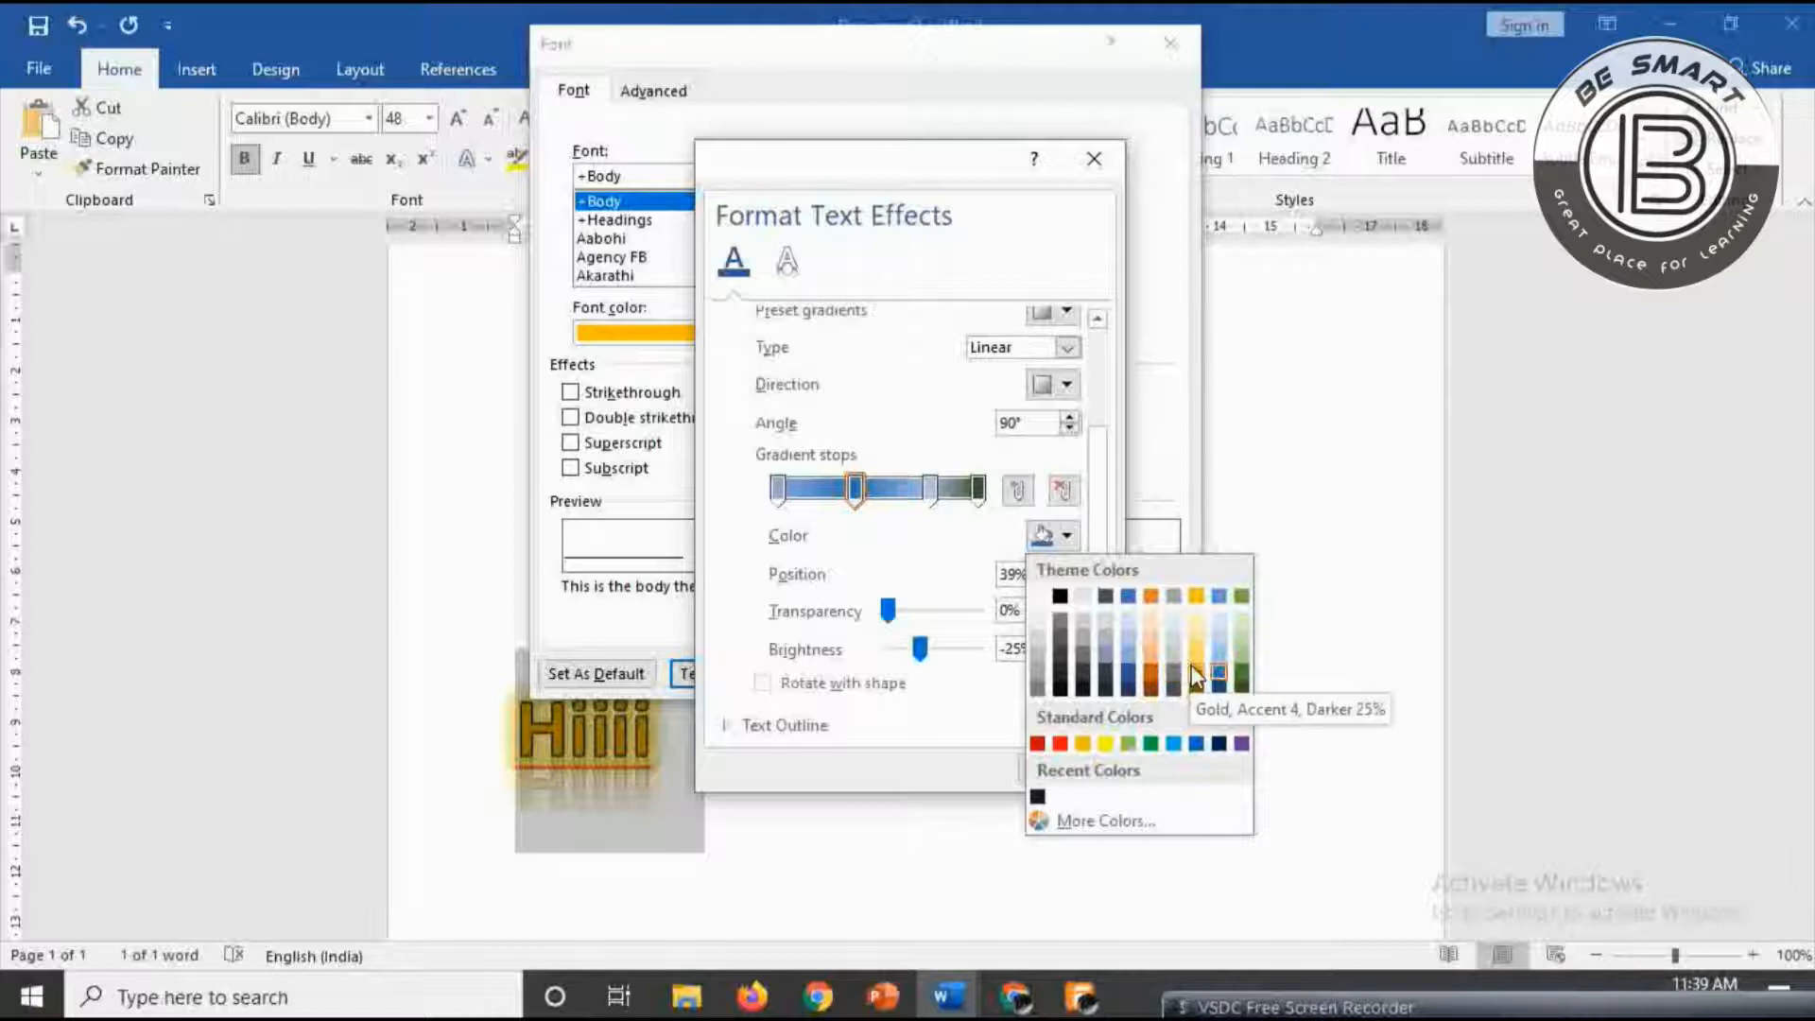
left_click(1194, 667)
- Change the text fill's third gradient stop, at 76%, to standard light blue
left_click(931, 490)
left_click(1065, 538)
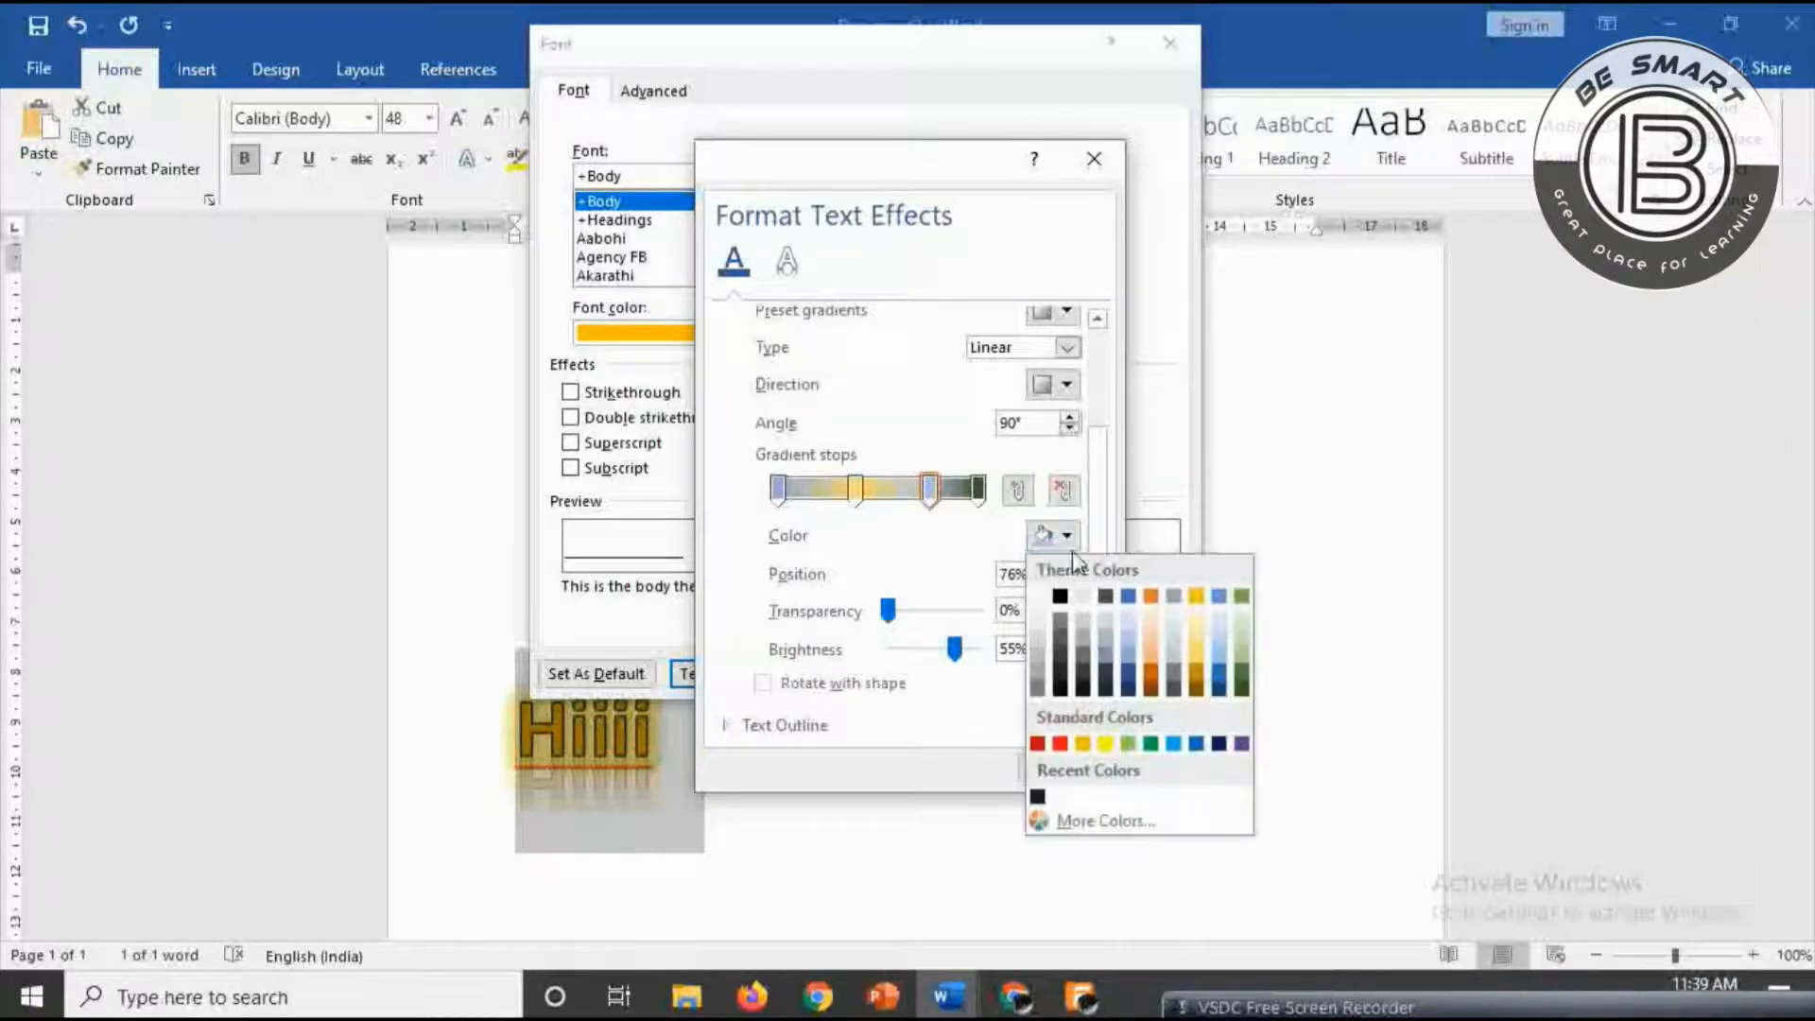
left_click(1182, 747)
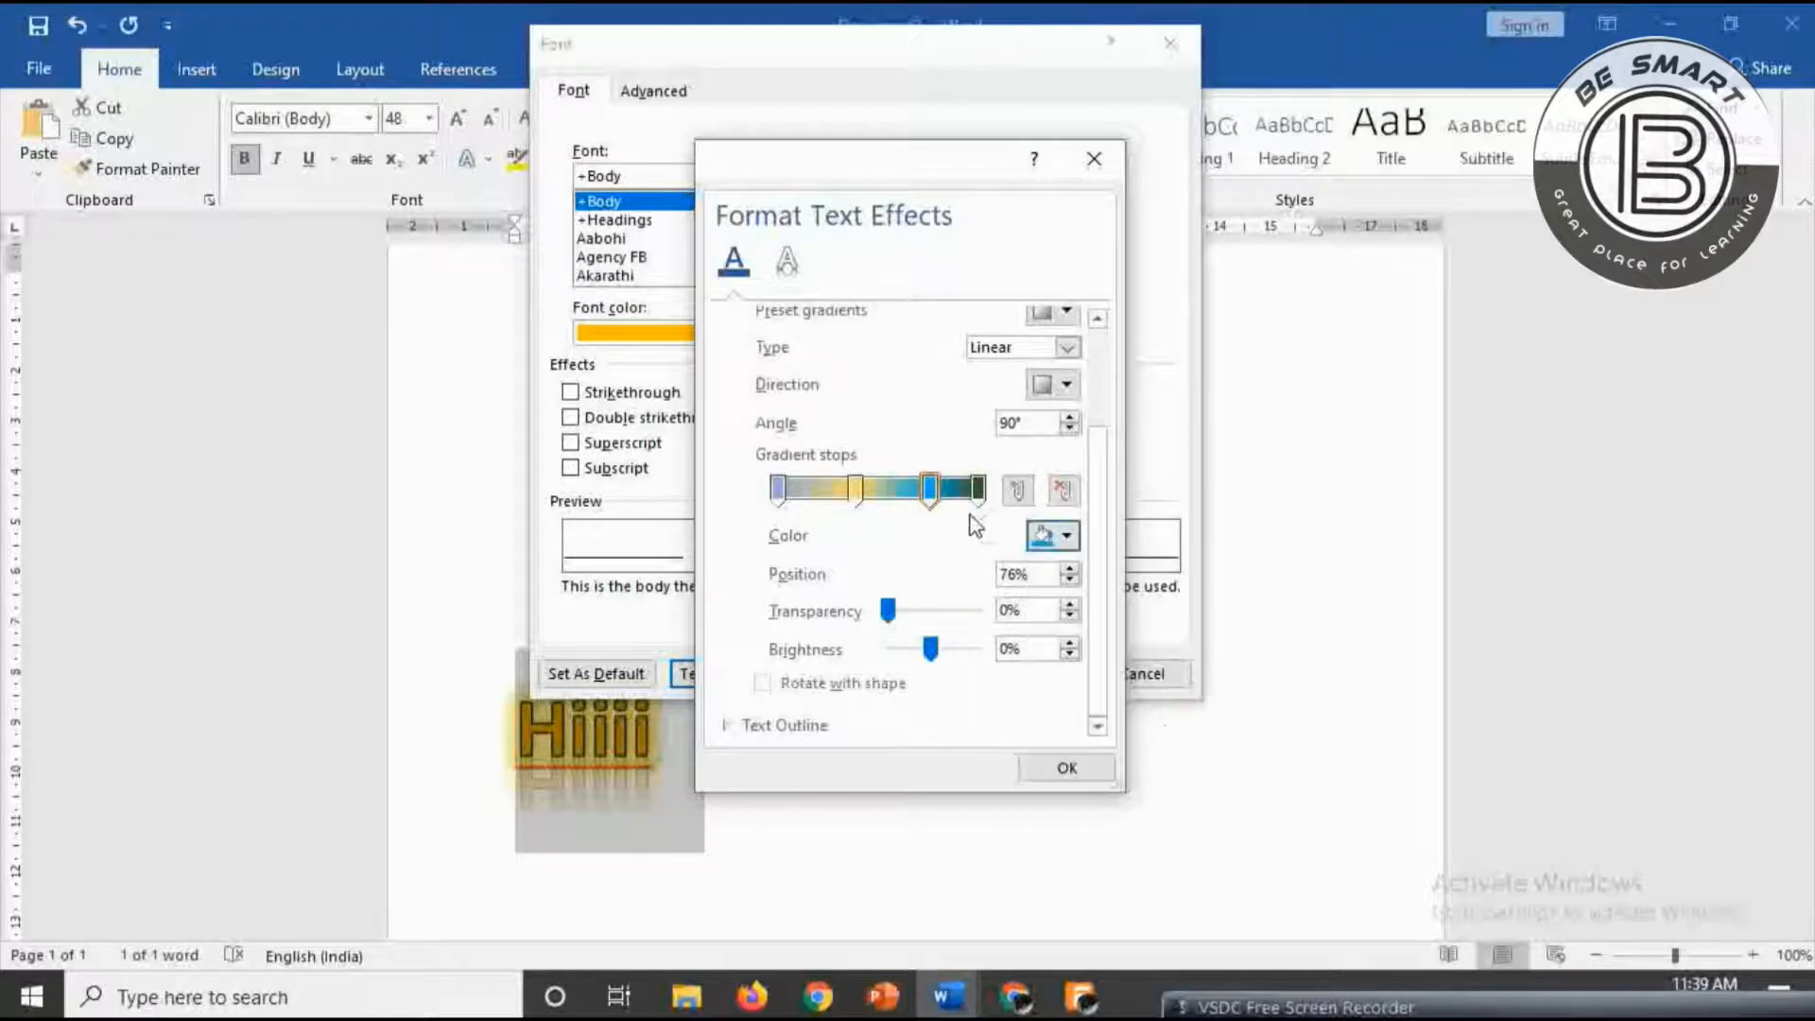
- Set the text fill's last gradient stop to the gold theme colour at -25% brightness and move the light blue stop to 71%
left_click(979, 488)
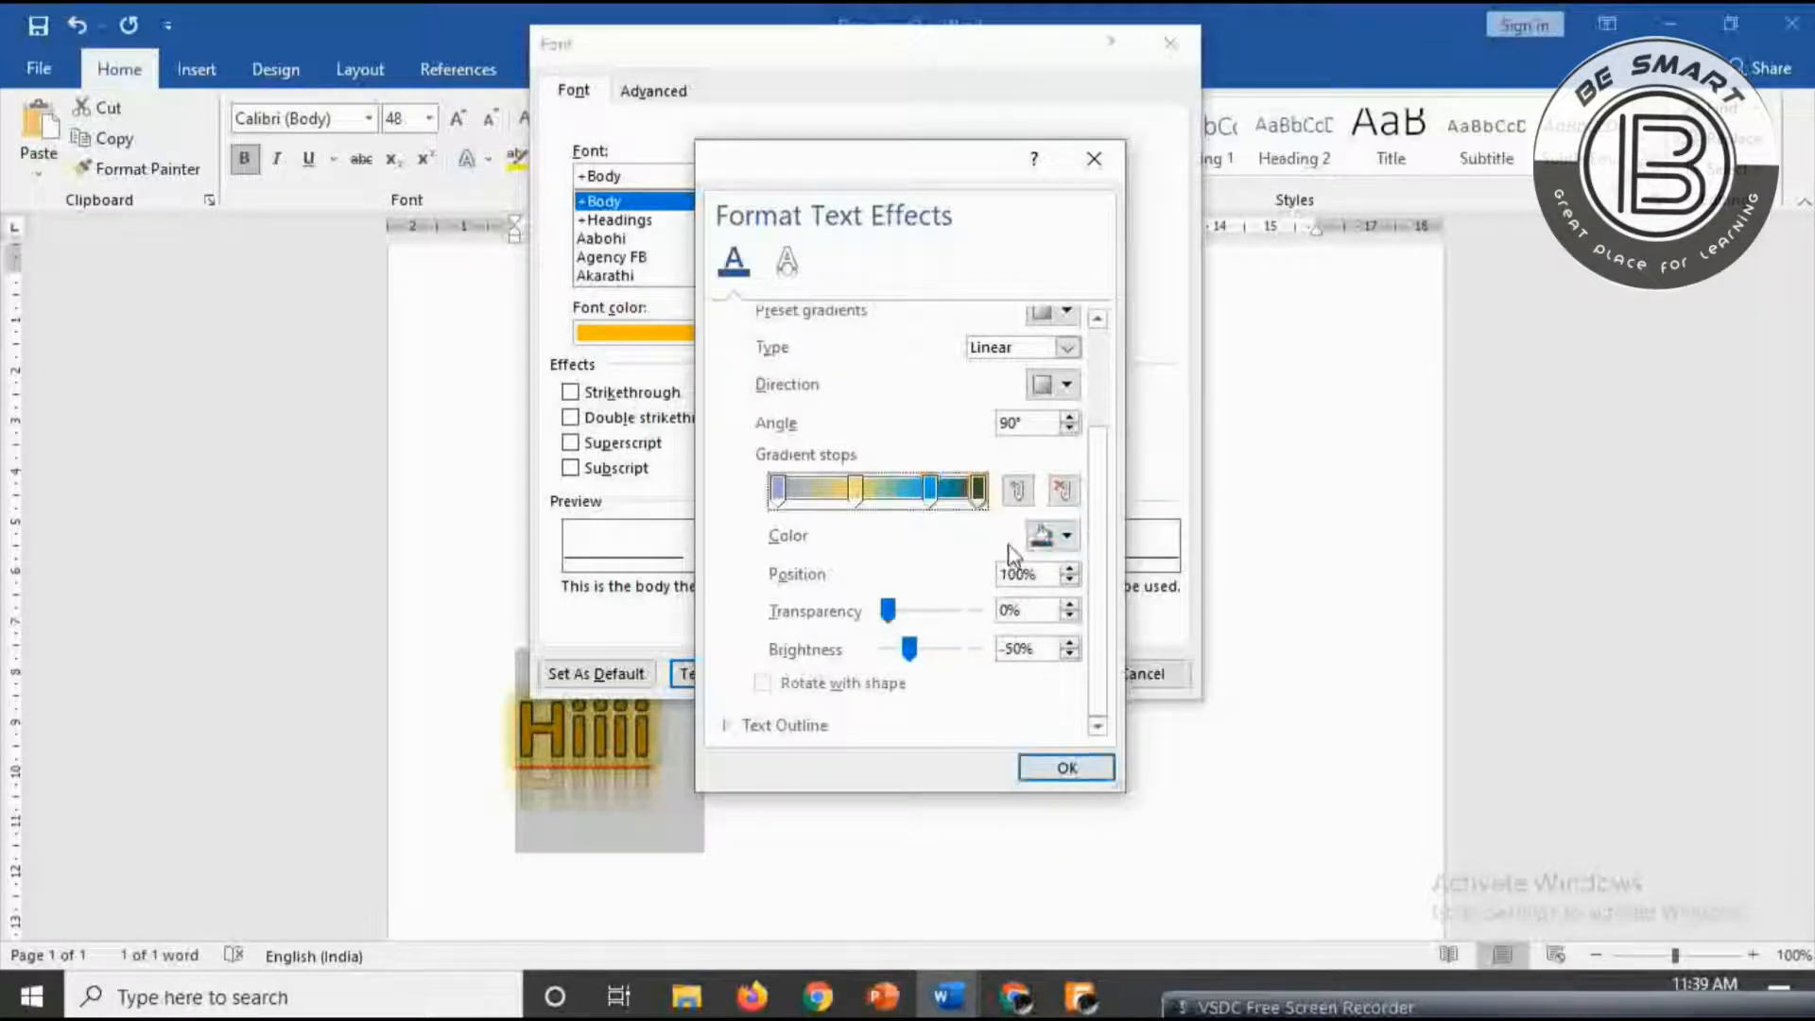
left_click(1064, 537)
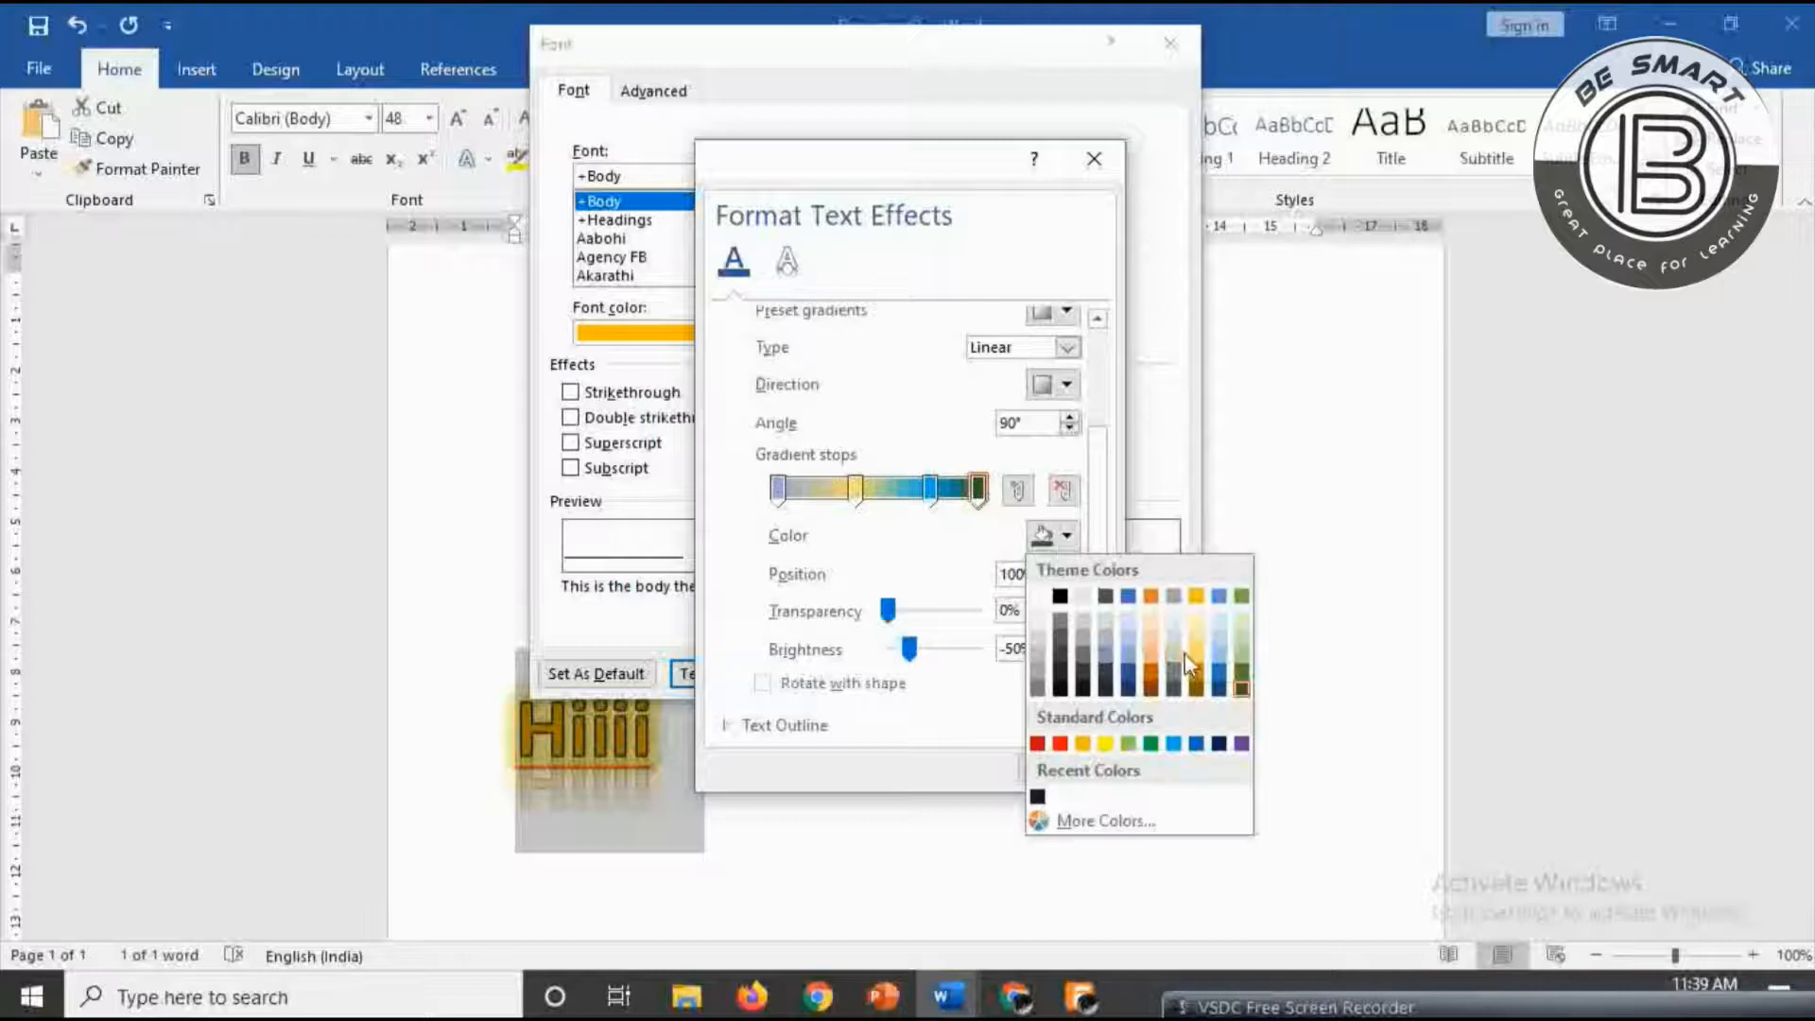
left_click(1195, 679)
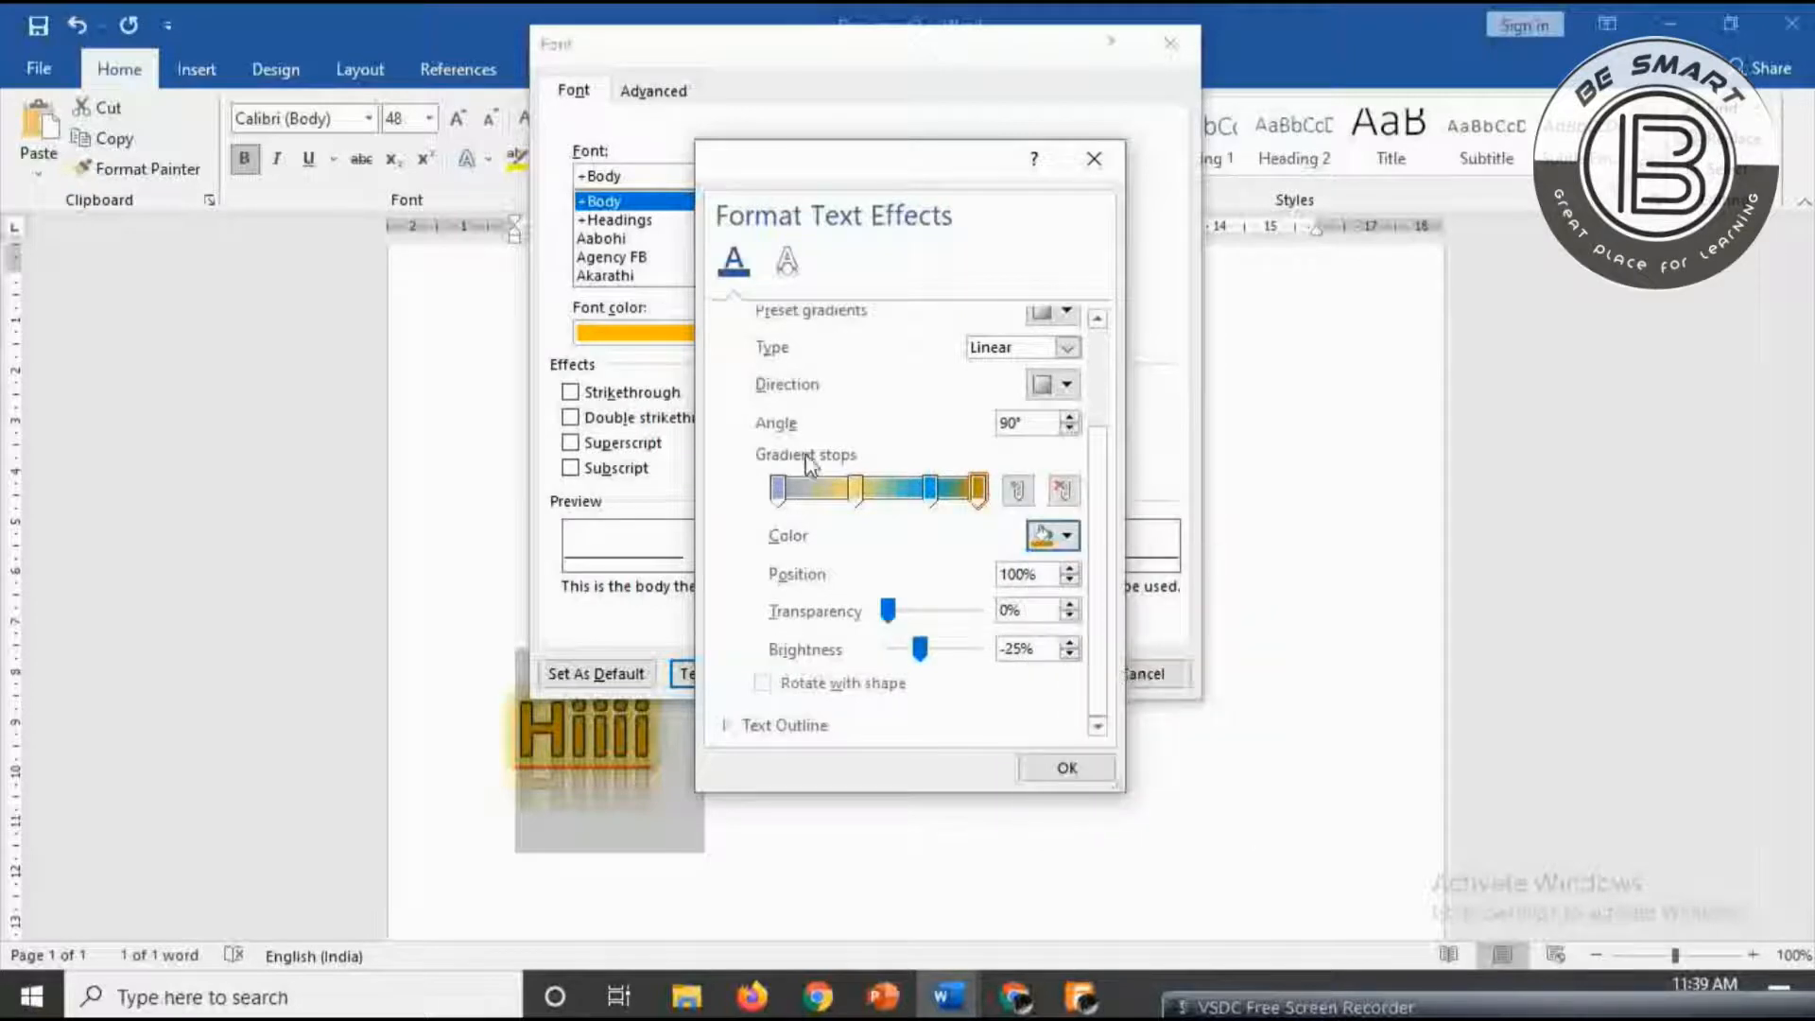
left_click(932, 489)
left_click_drag(934, 492, 921, 491)
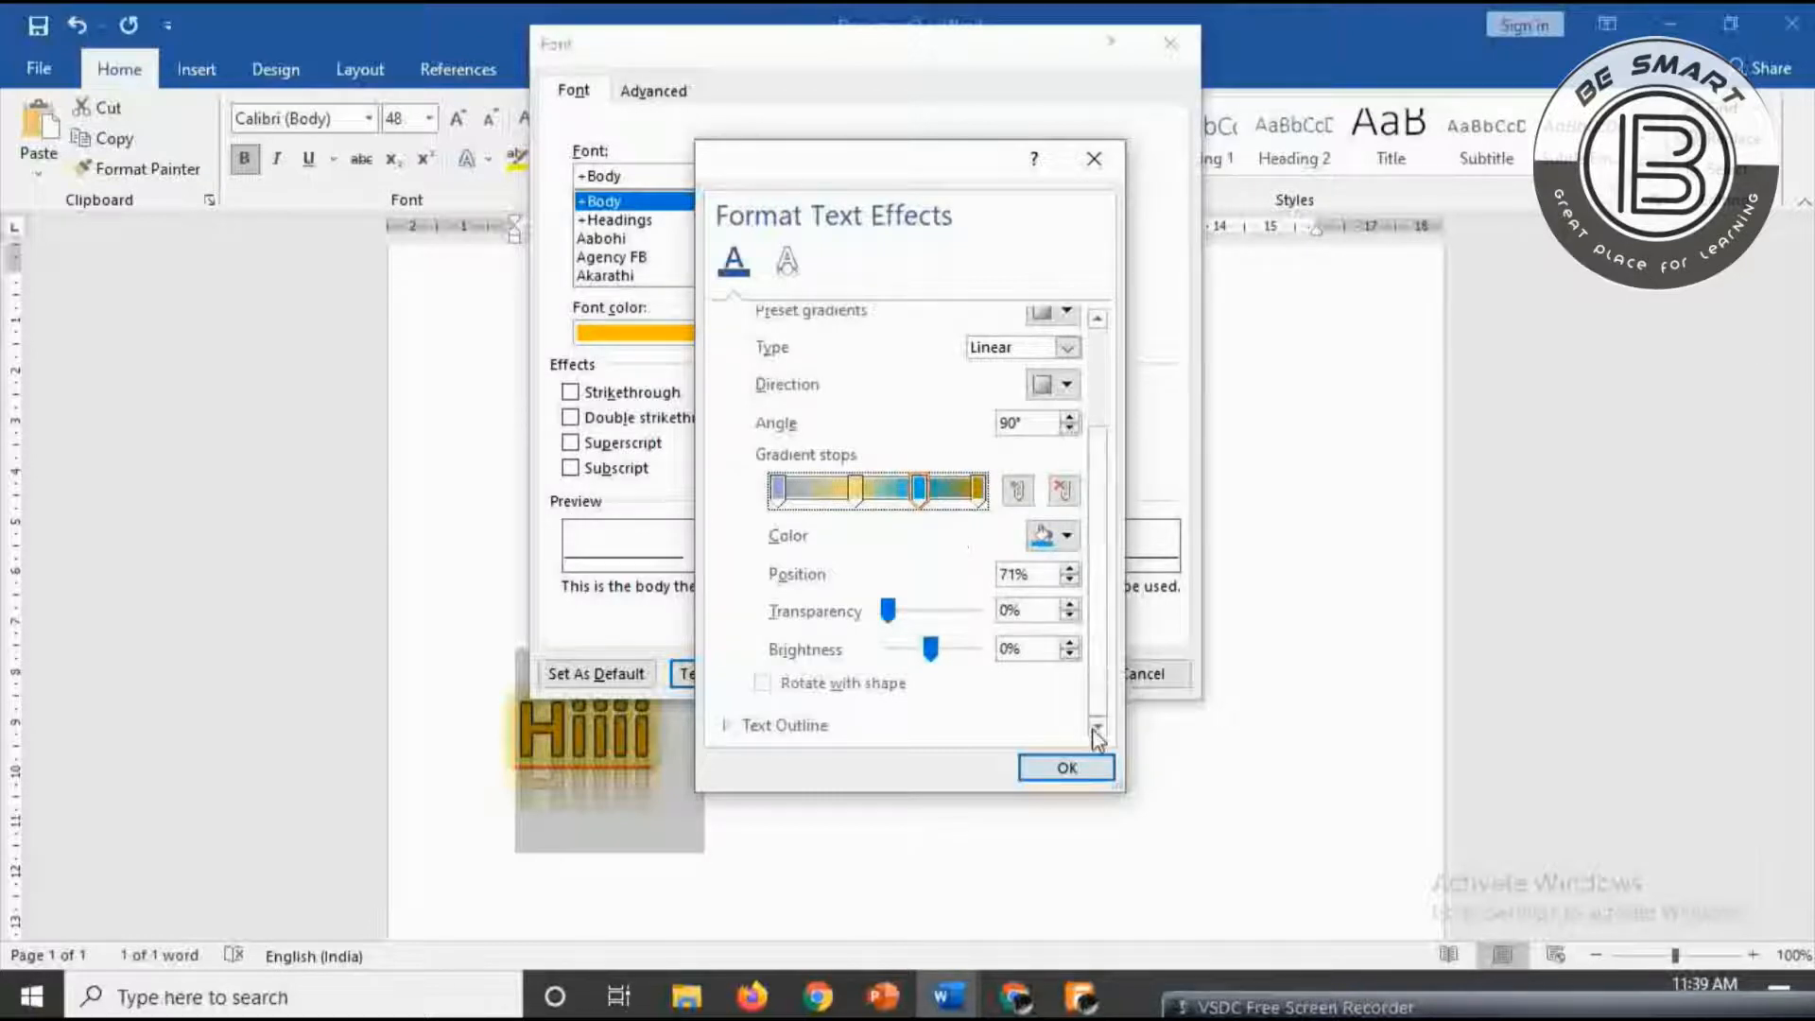
- Try the no line and solid line options for the text outline, and set it to a gradient line
left_click(734, 726)
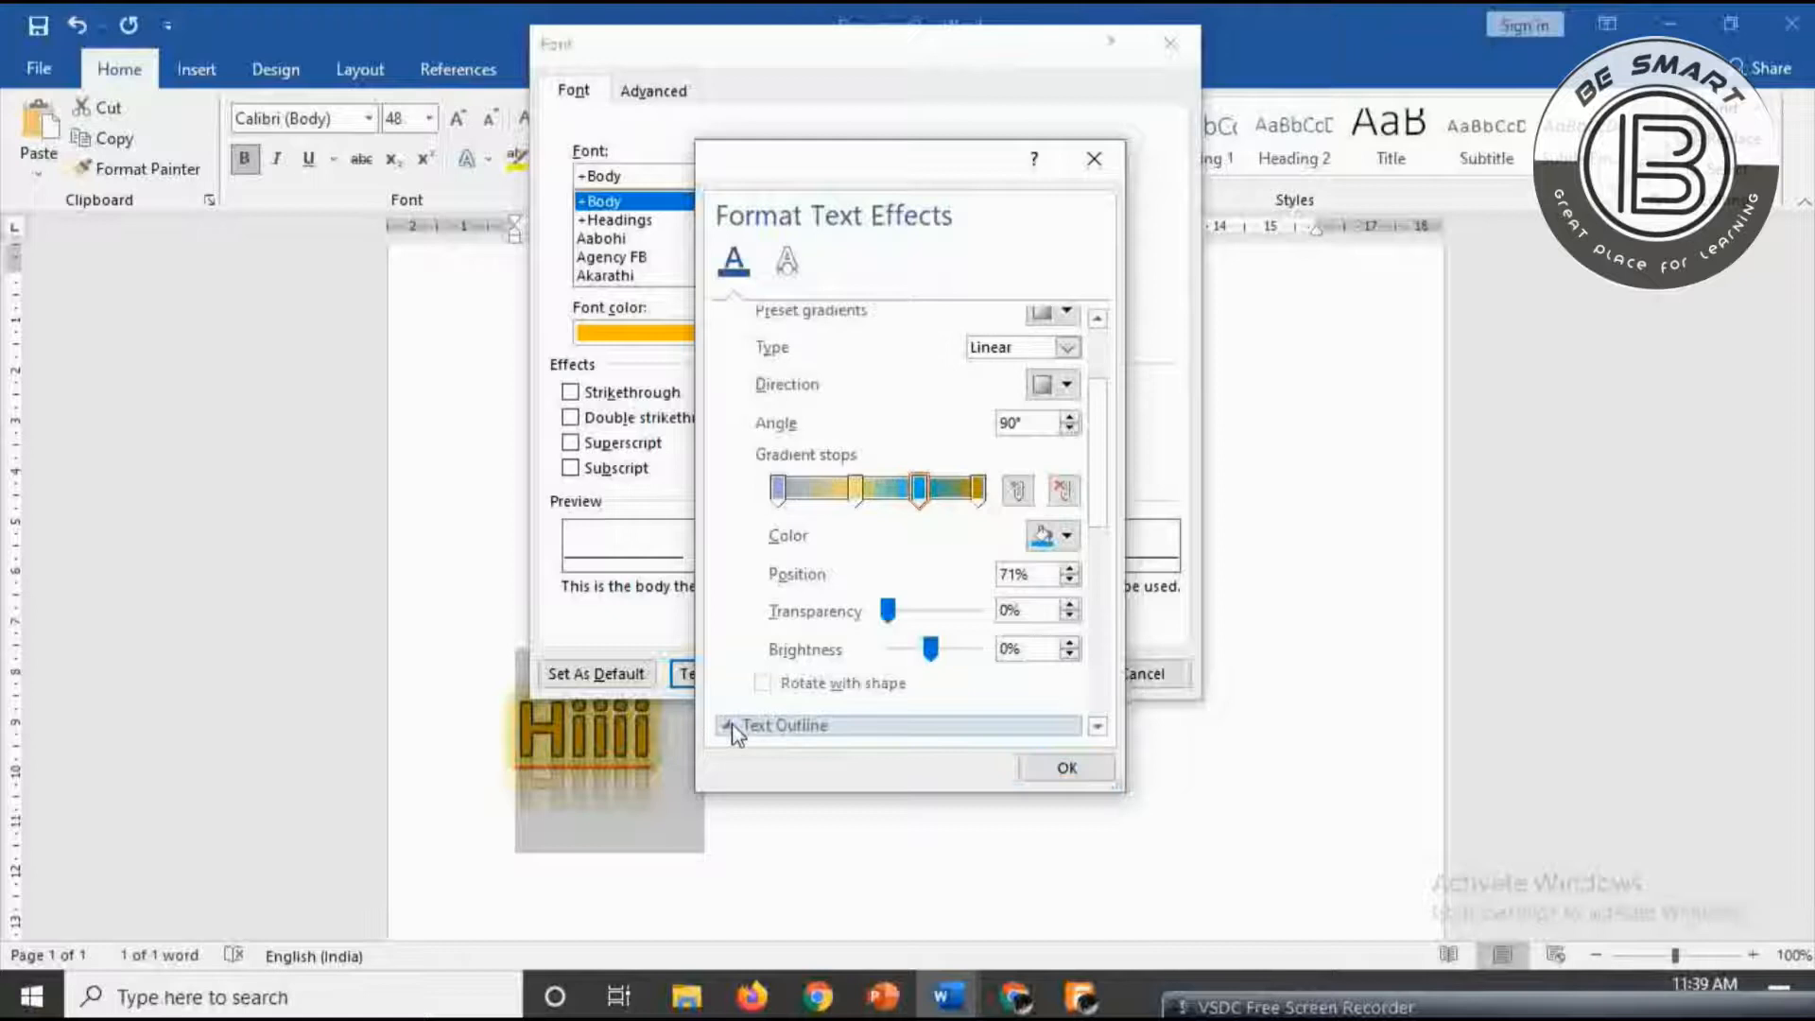
left_click_drag(1095, 489, 1113, 623)
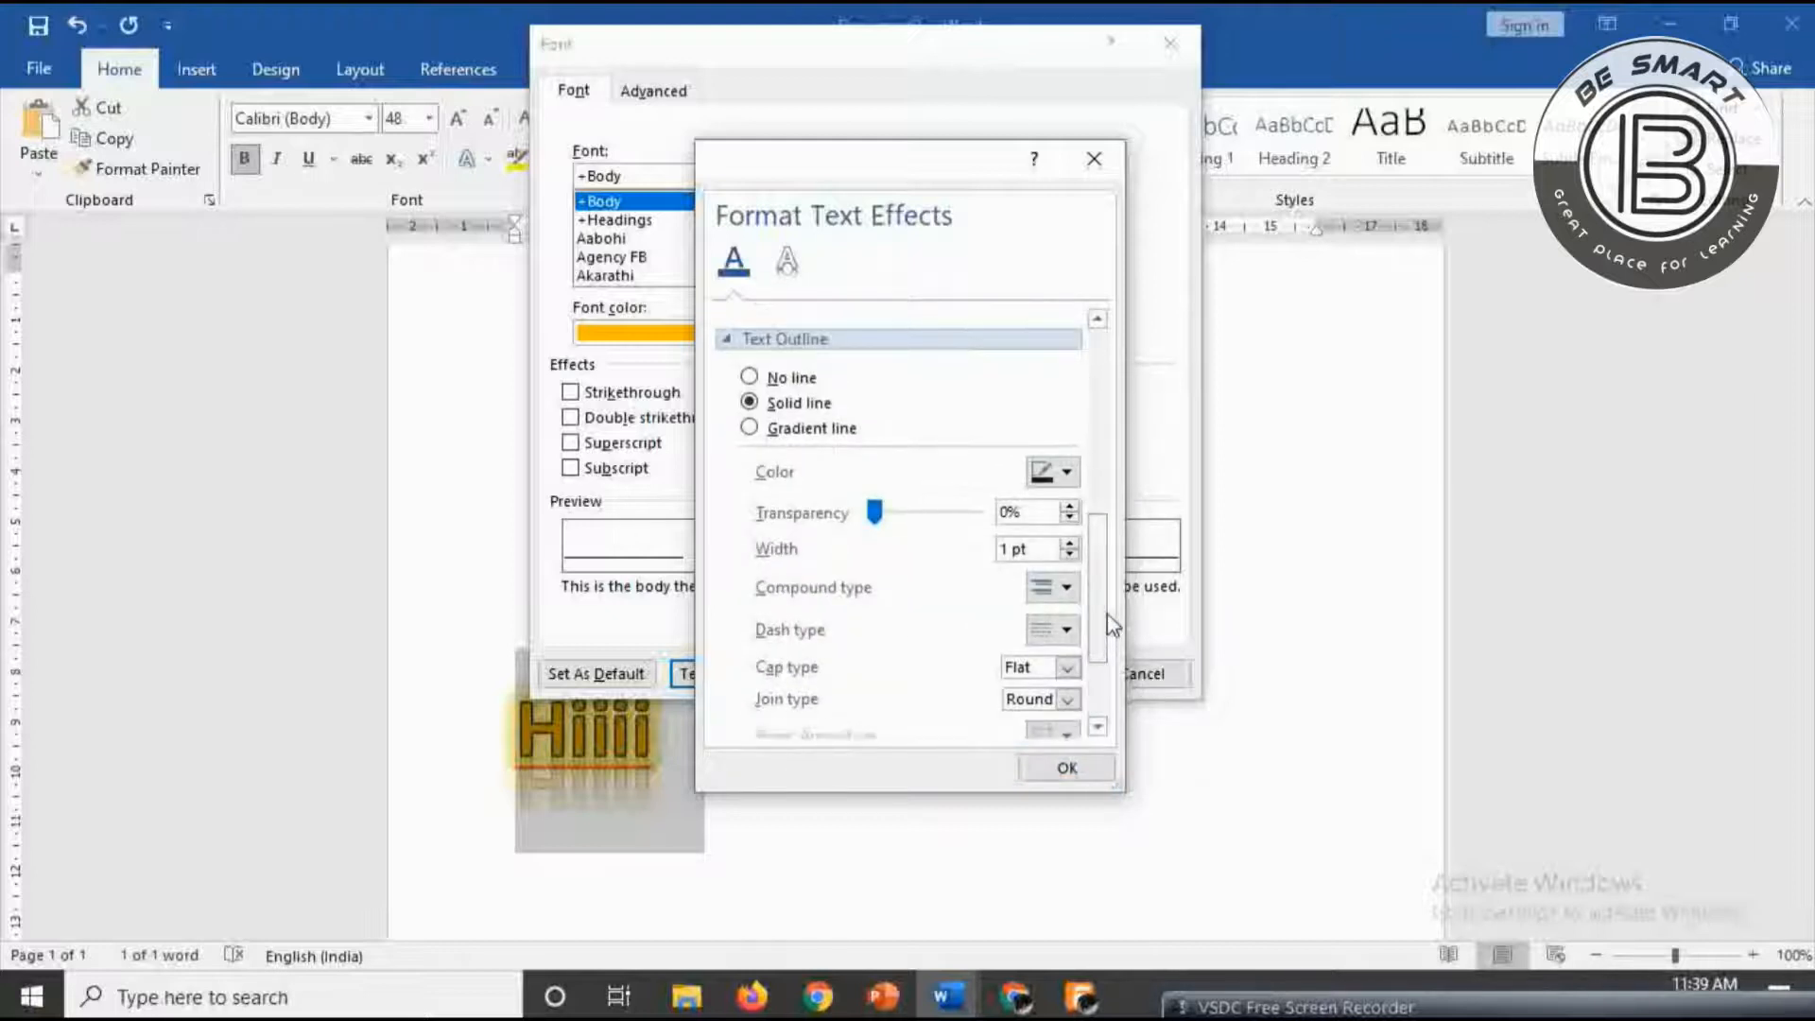
left_click(752, 377)
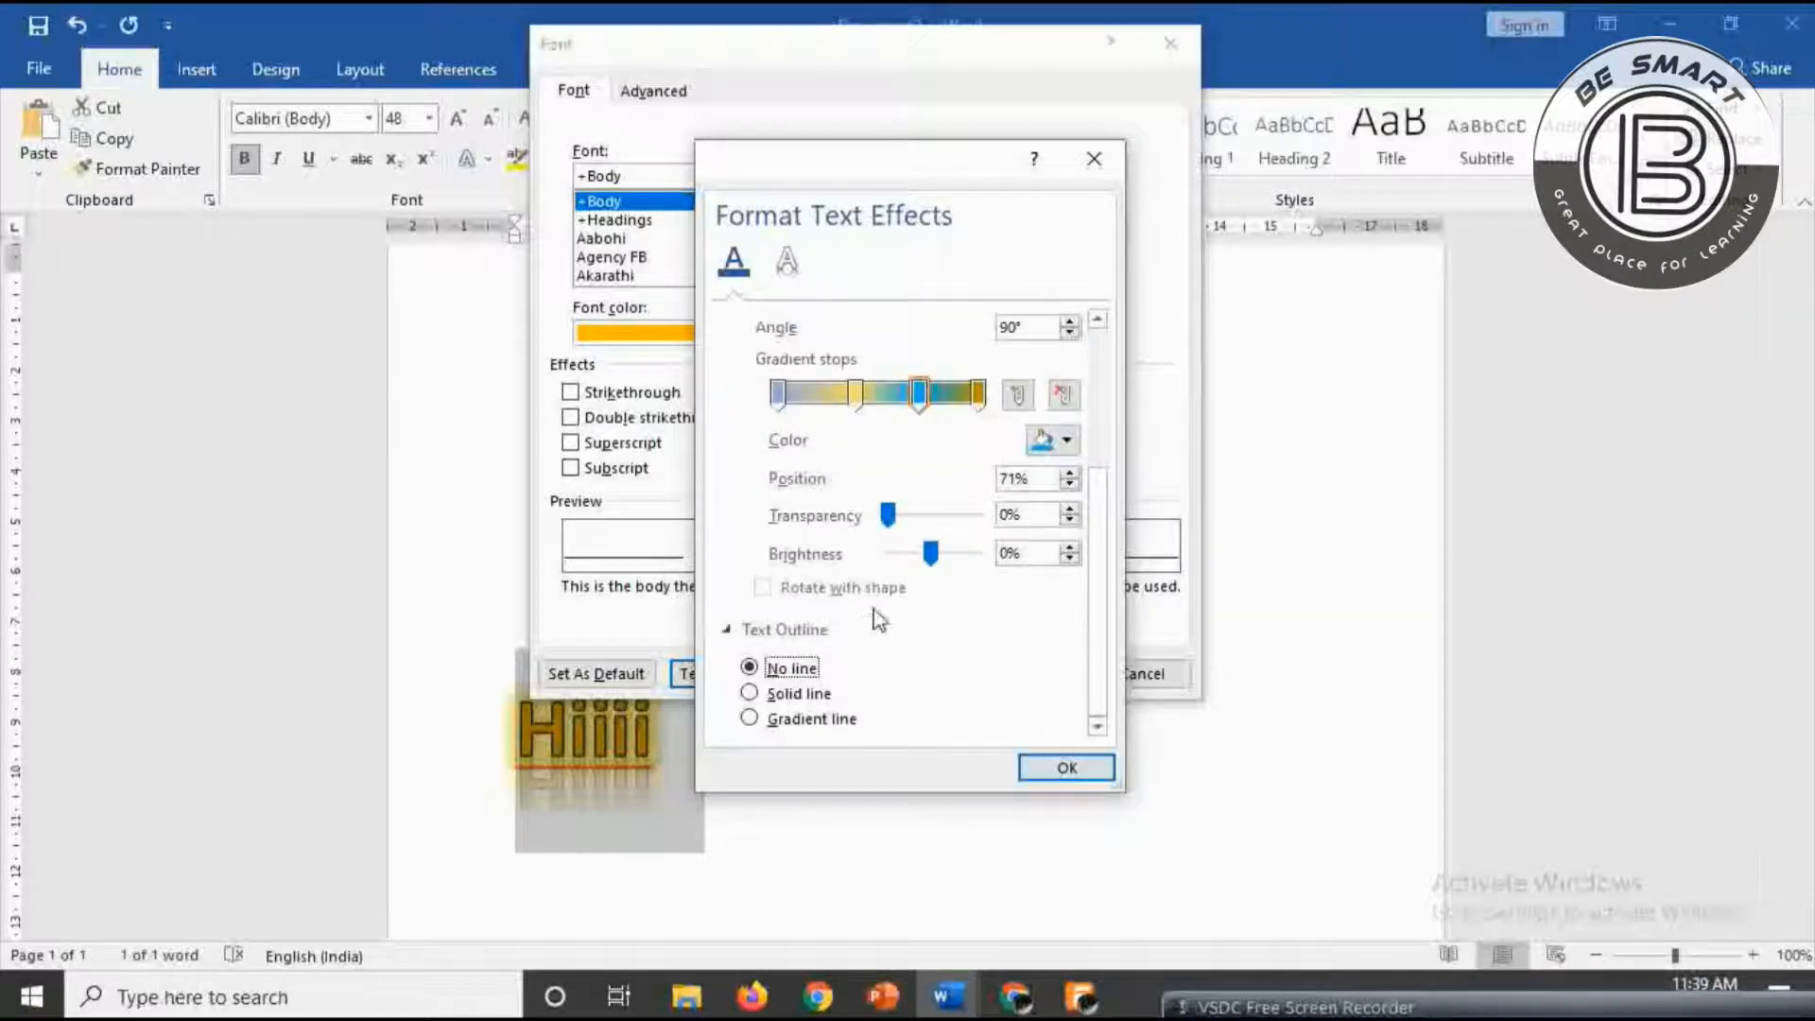
left_click(766, 697)
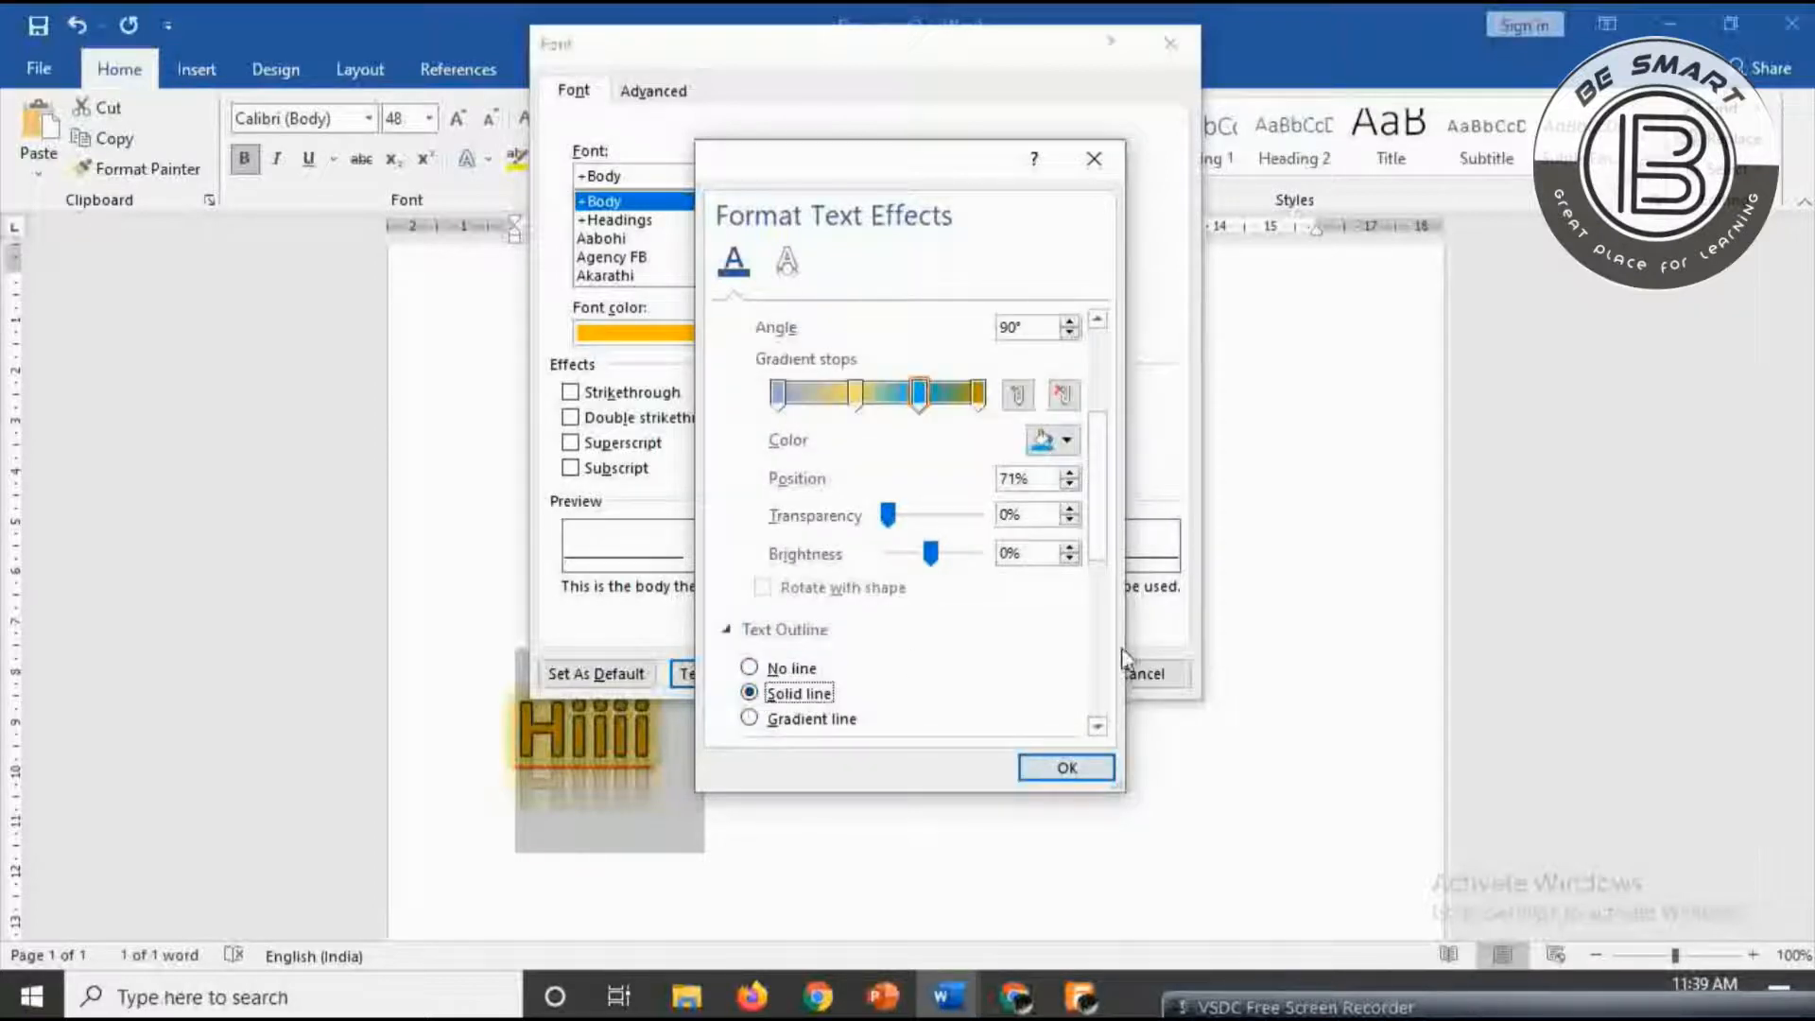
left_click_drag(1100, 520, 1100, 641)
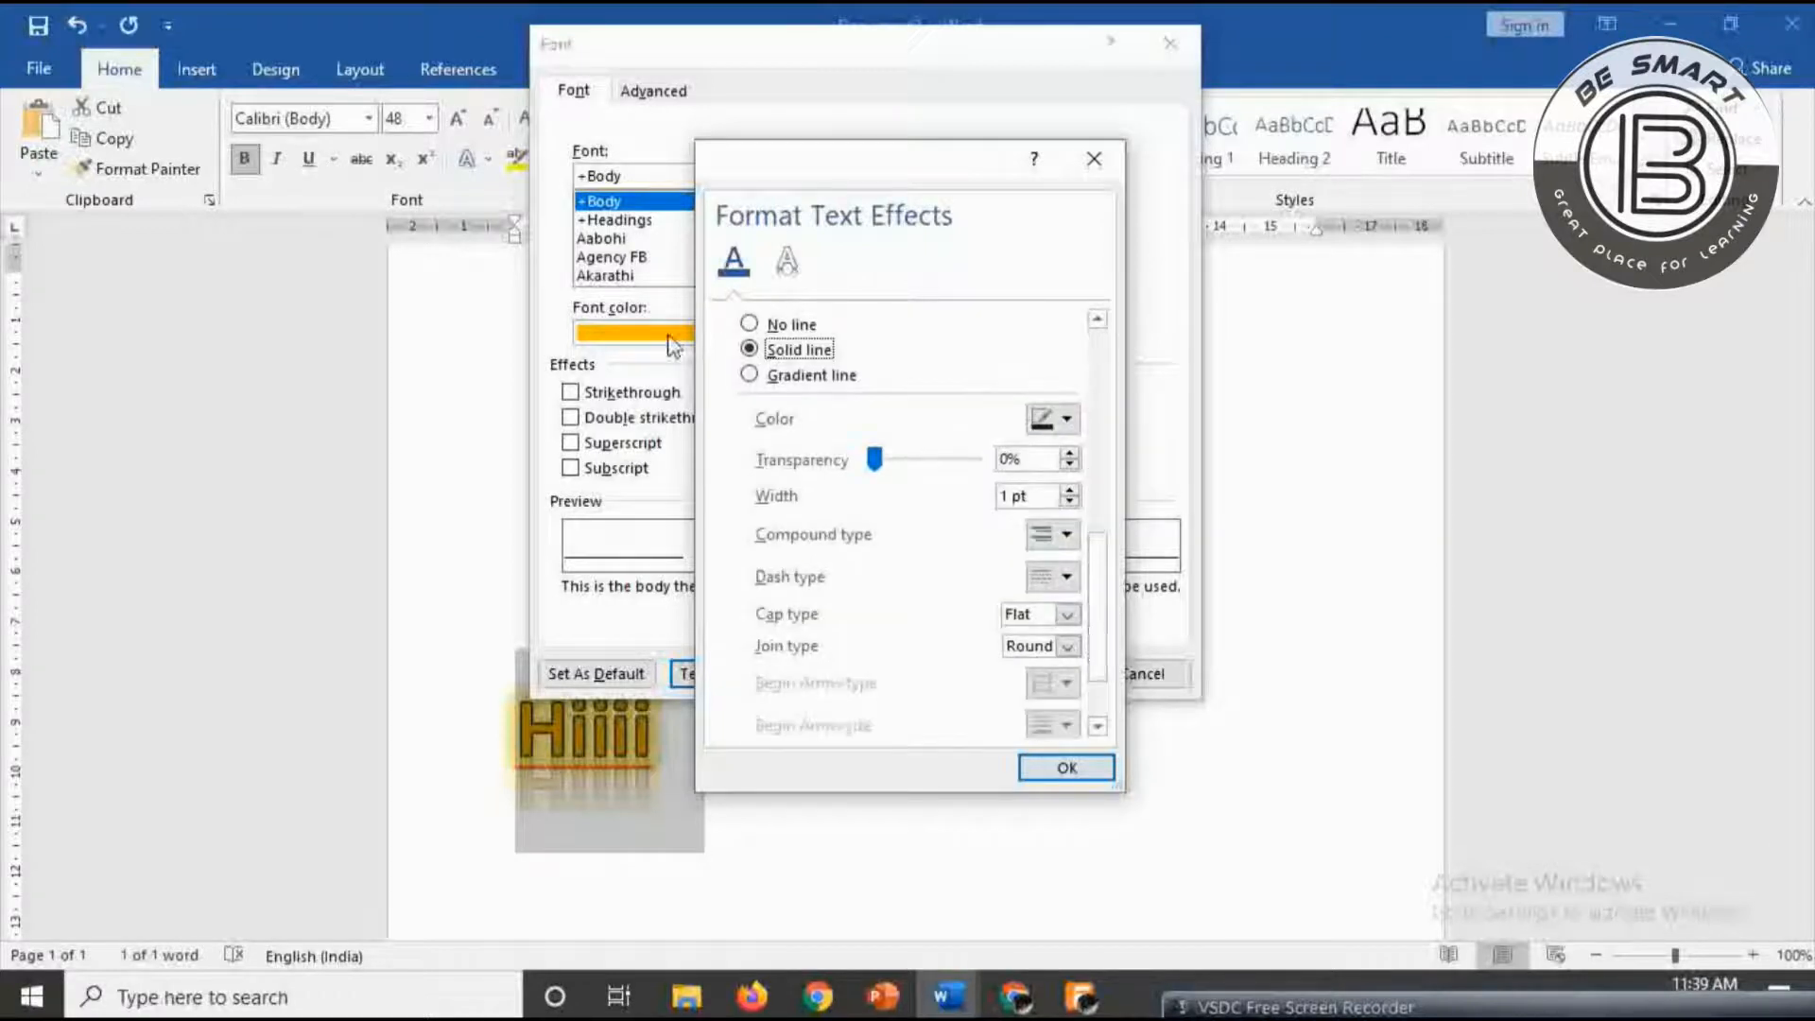
left_click(754, 378)
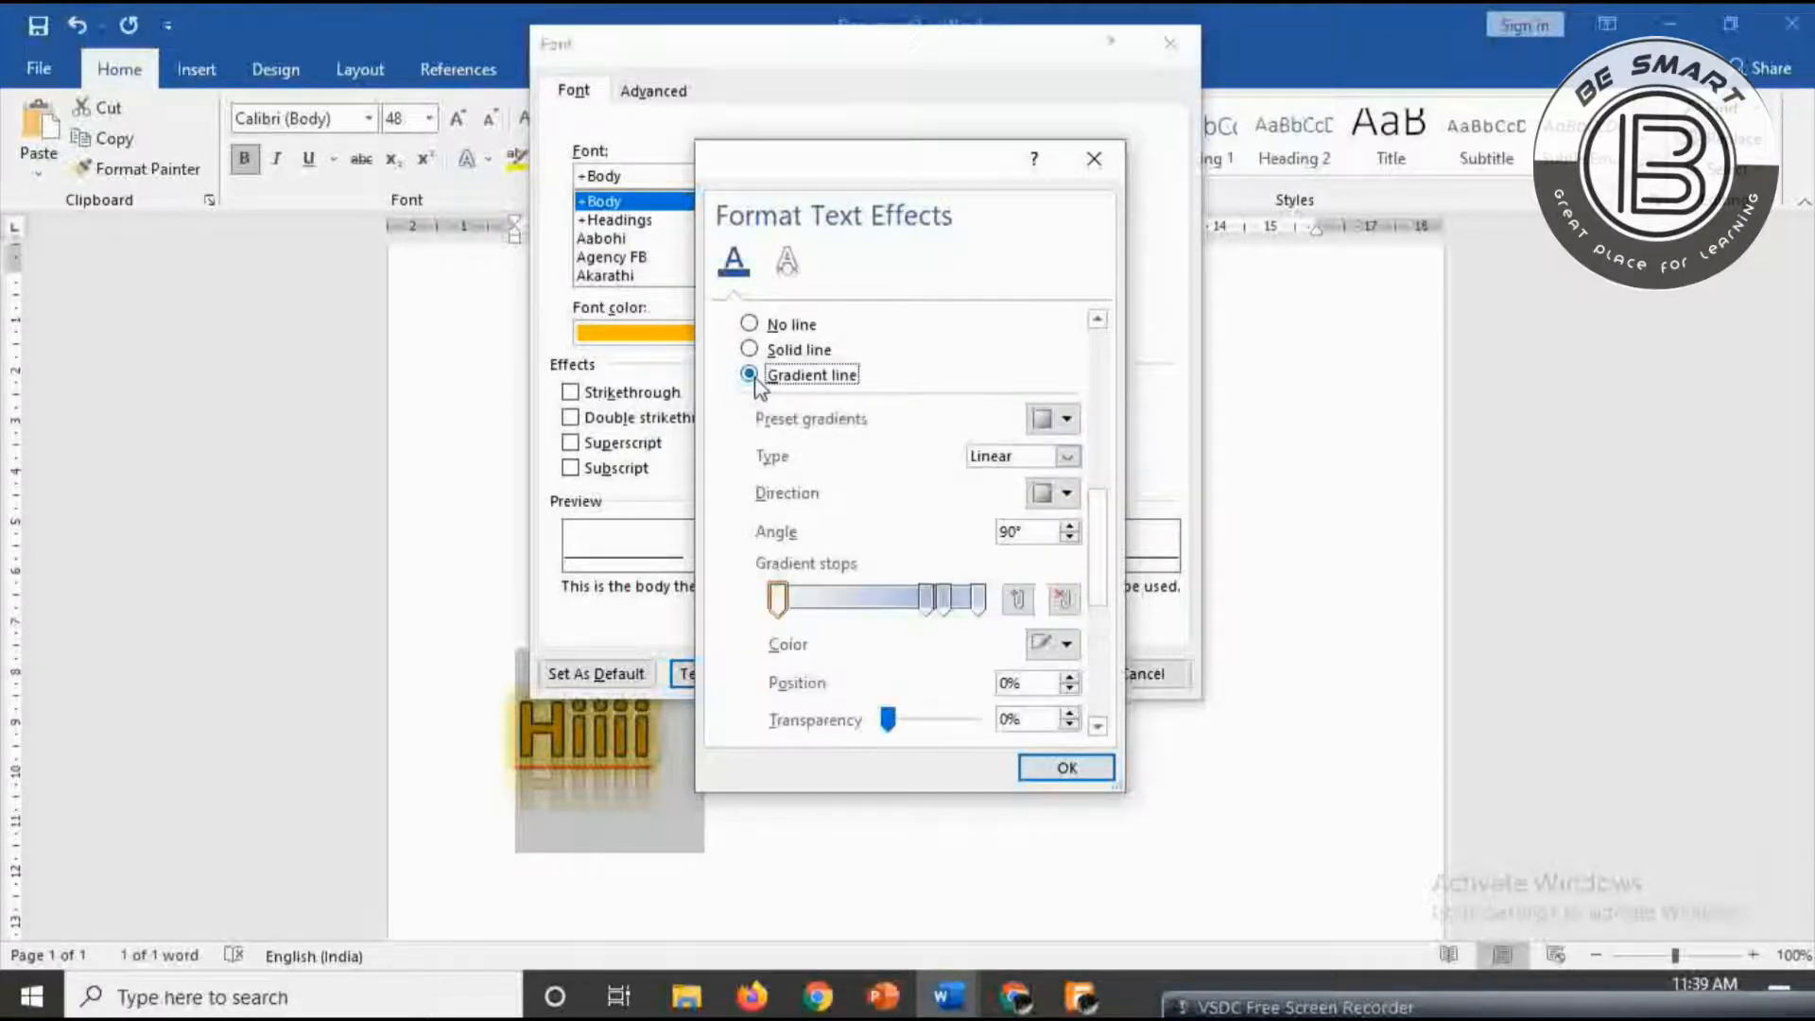
- Spread out the middle gradient stops of the text outline and set the last stop at 100% to black
mouse_move(928, 615)
left_mouse_down()
mouse_move(846, 610)
mouse_move(921, 607)
left_mouse_up()
left_click(979, 607)
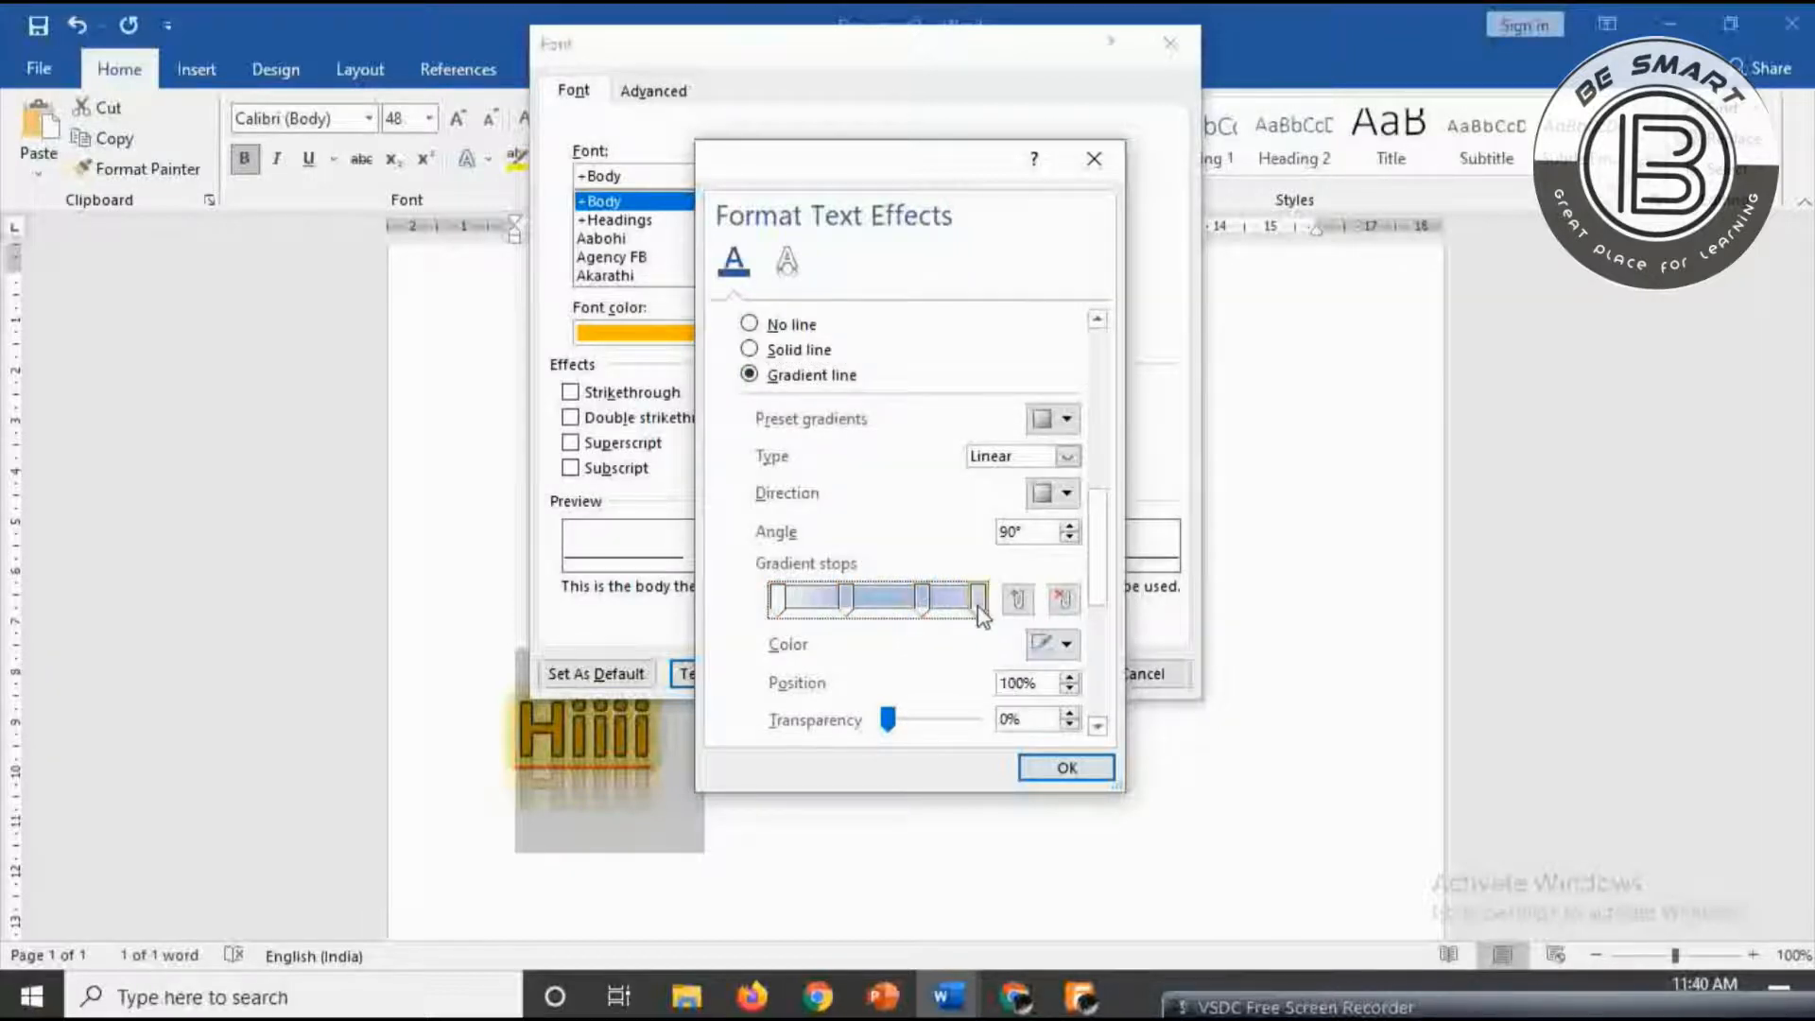
left_click(1066, 646)
left_click(1060, 703)
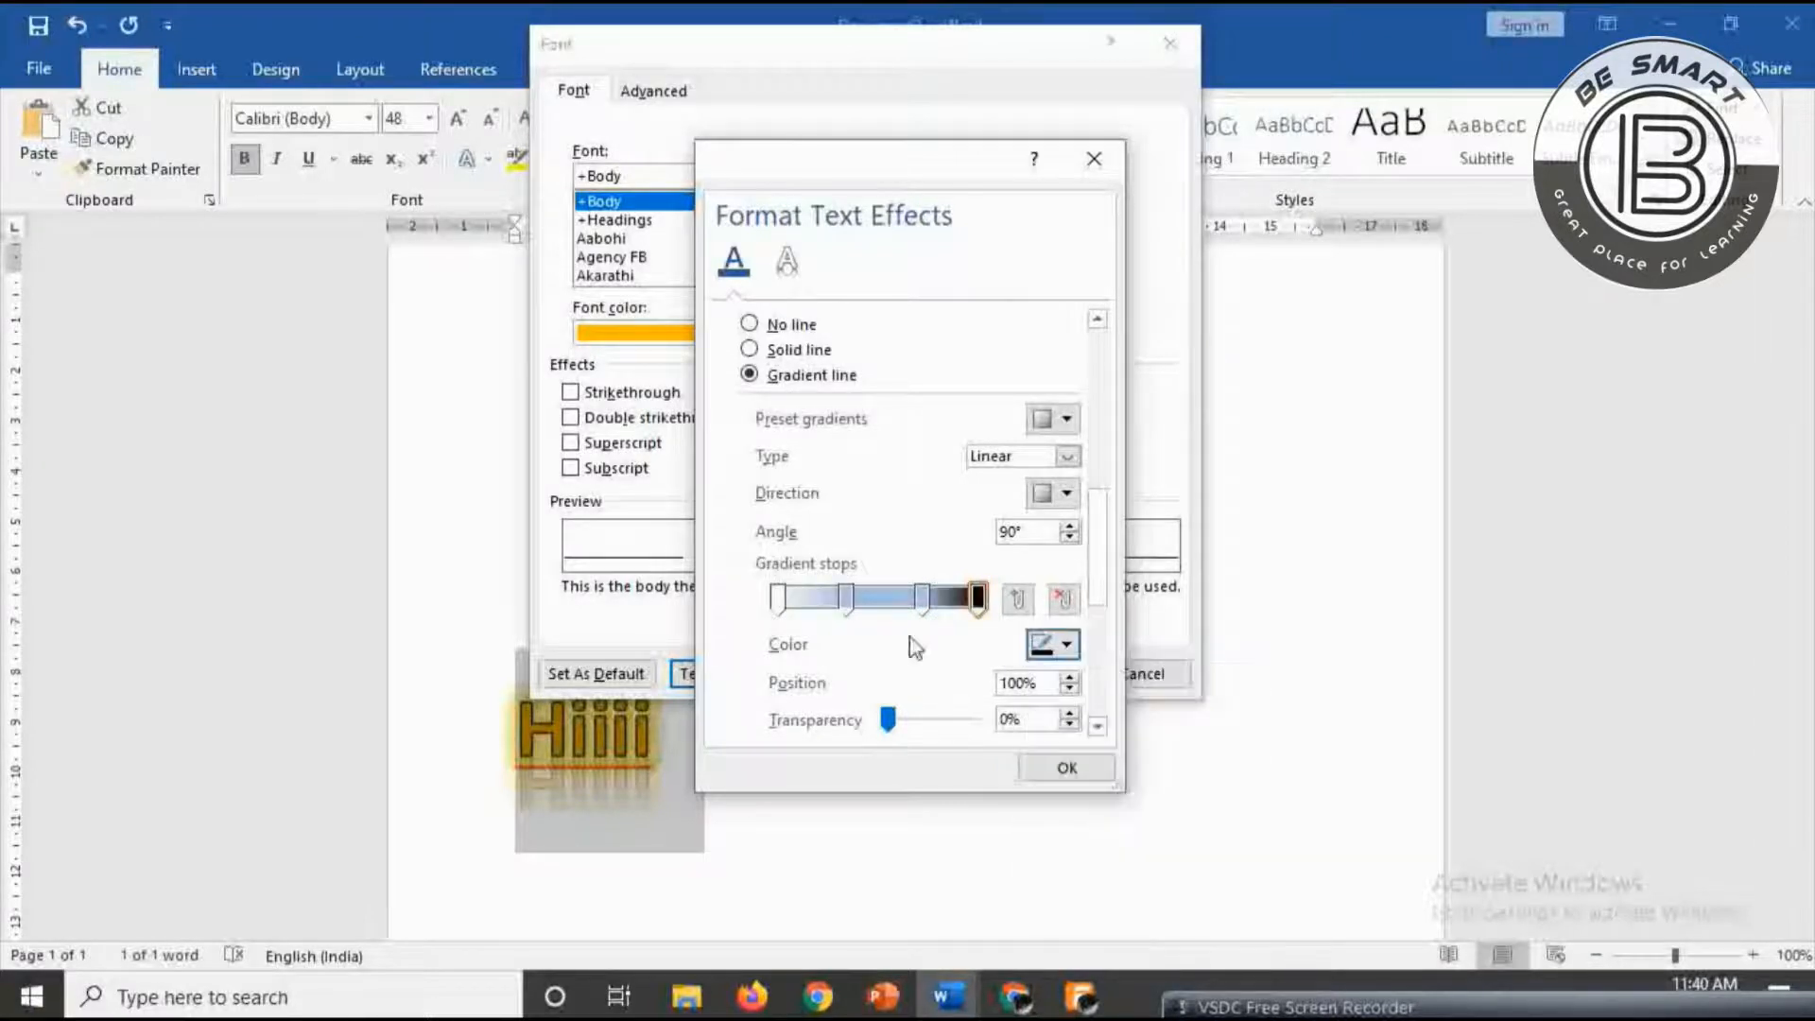
- Set the first gradient stop of the text outline, at 0%, to black
left_click(778, 599)
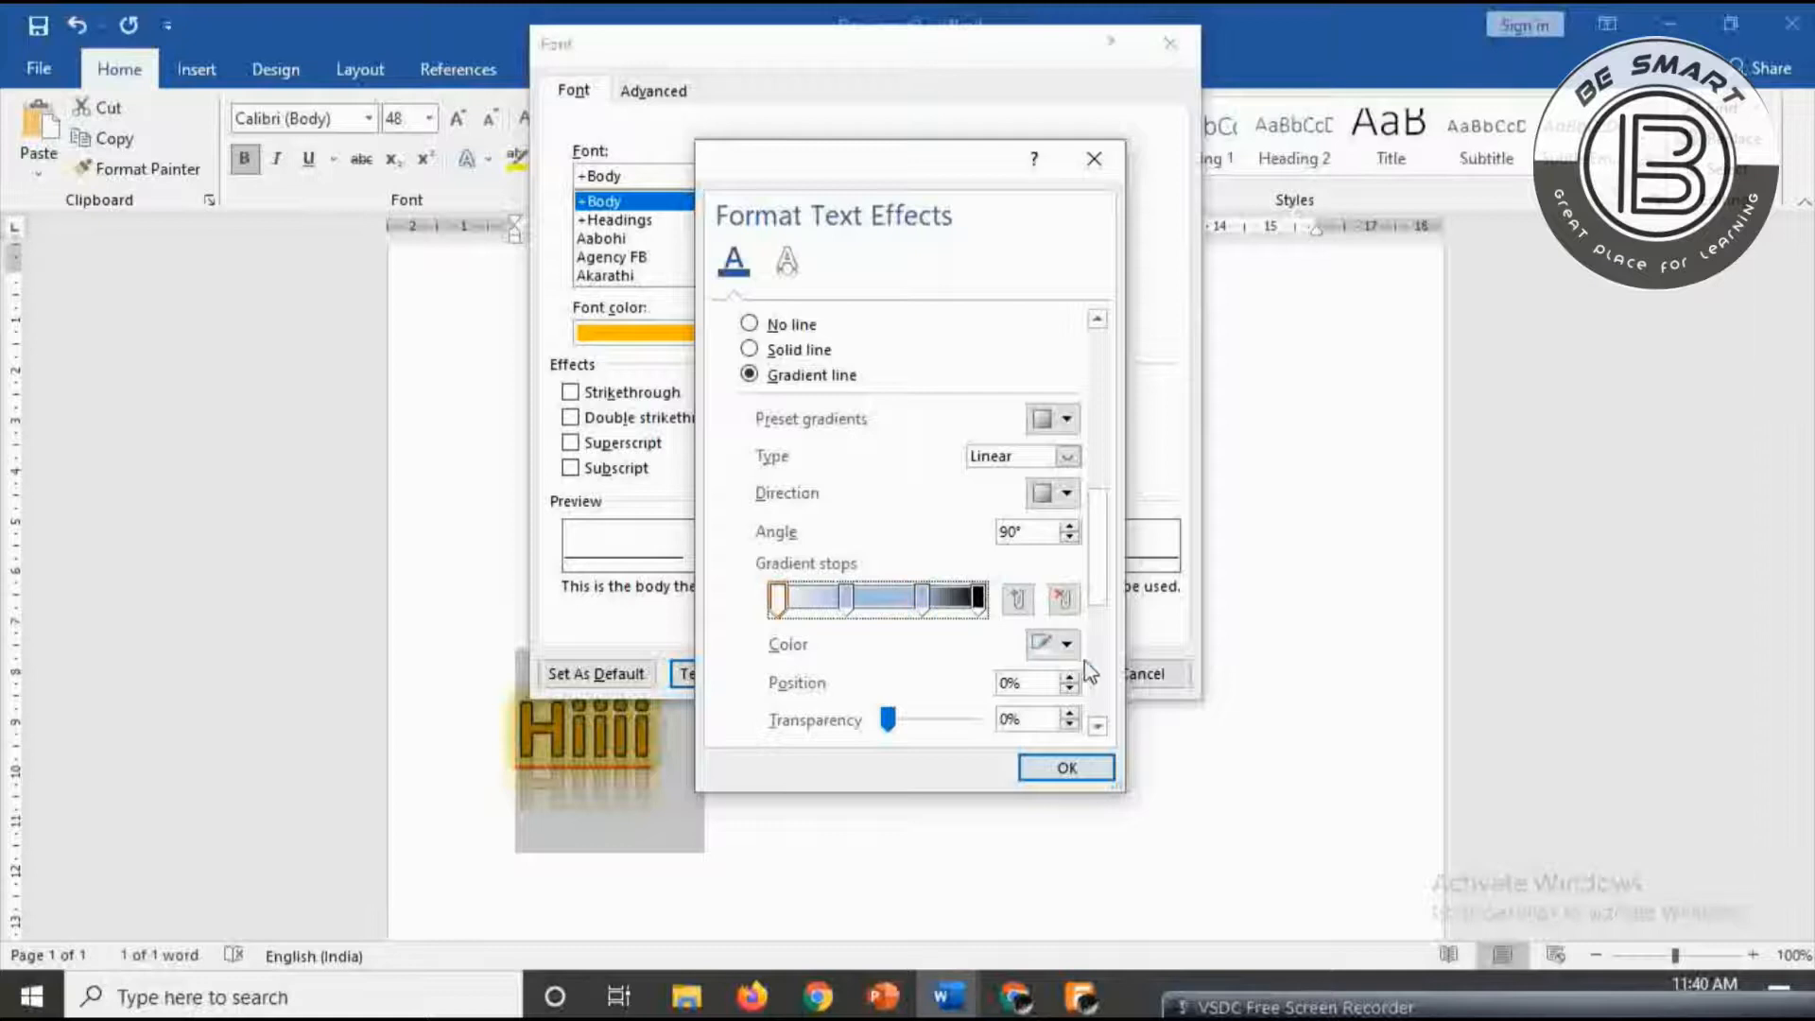
left_click(1064, 645)
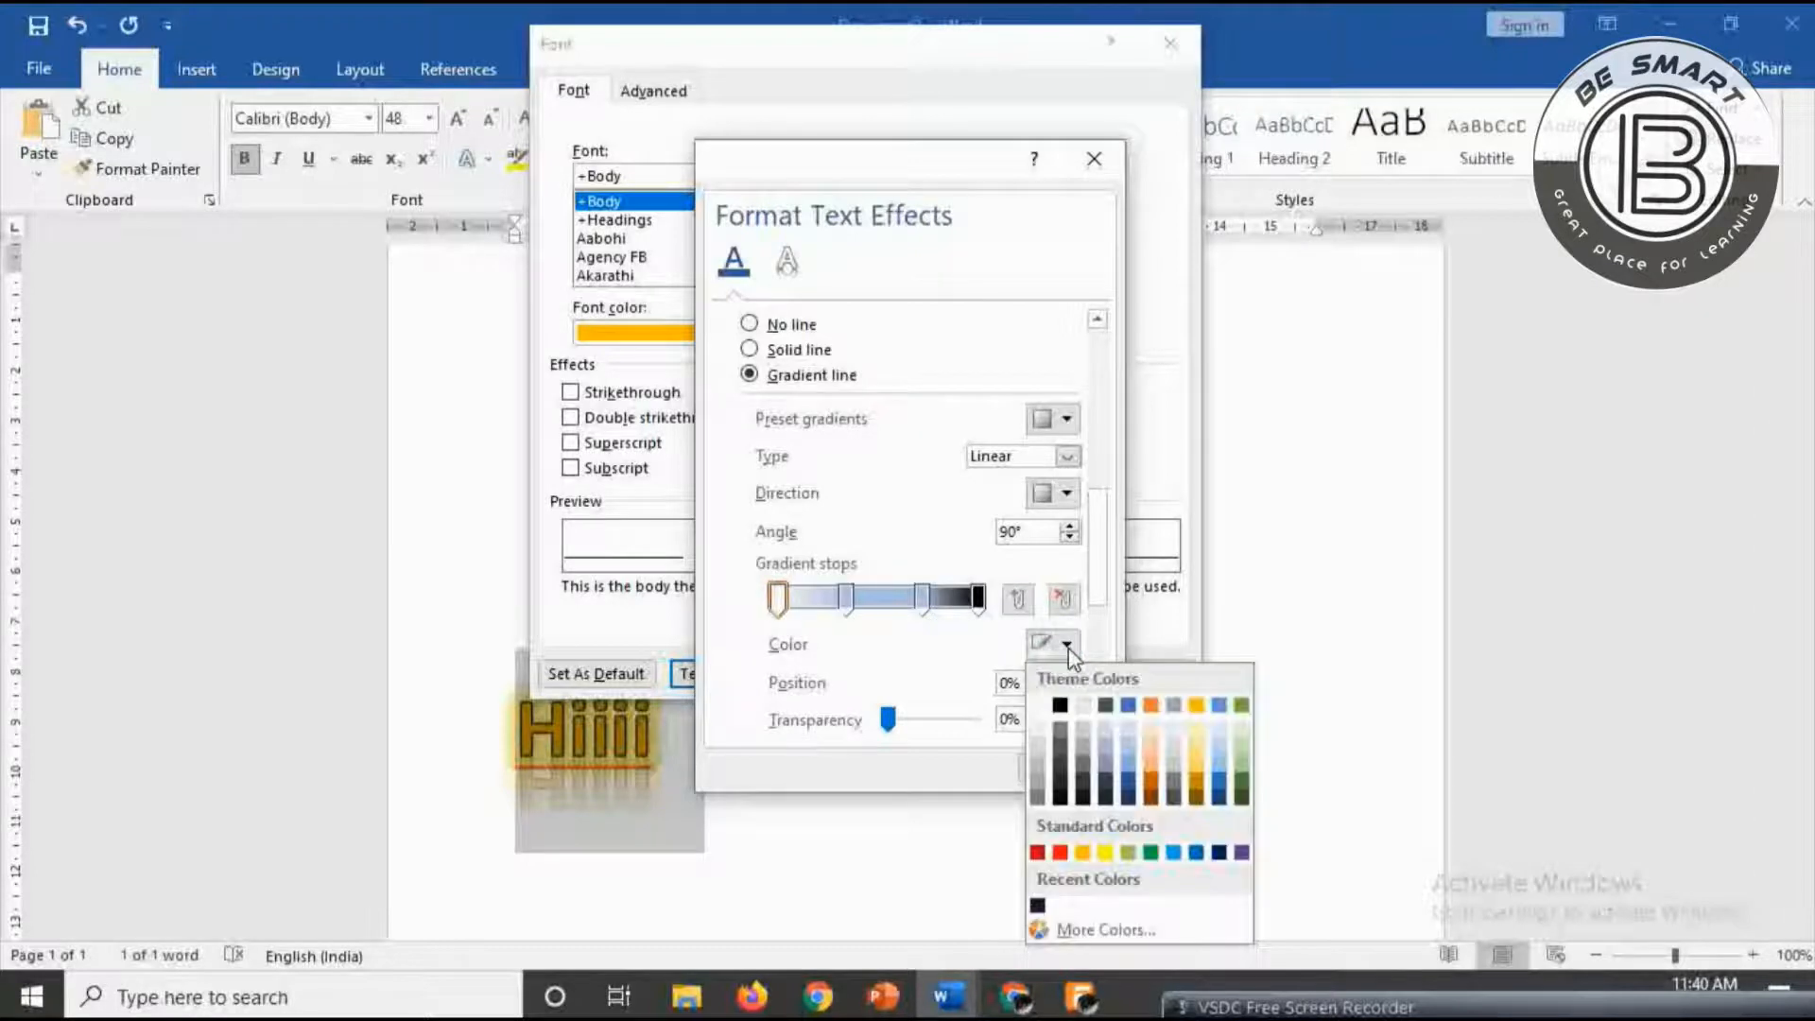
left_click(1060, 704)
- Rearrange the outline's gradient stops so the light blue ones sit at 0% and 36%, ahead of both black ones
left_click_drag(1112, 568, 1103, 627)
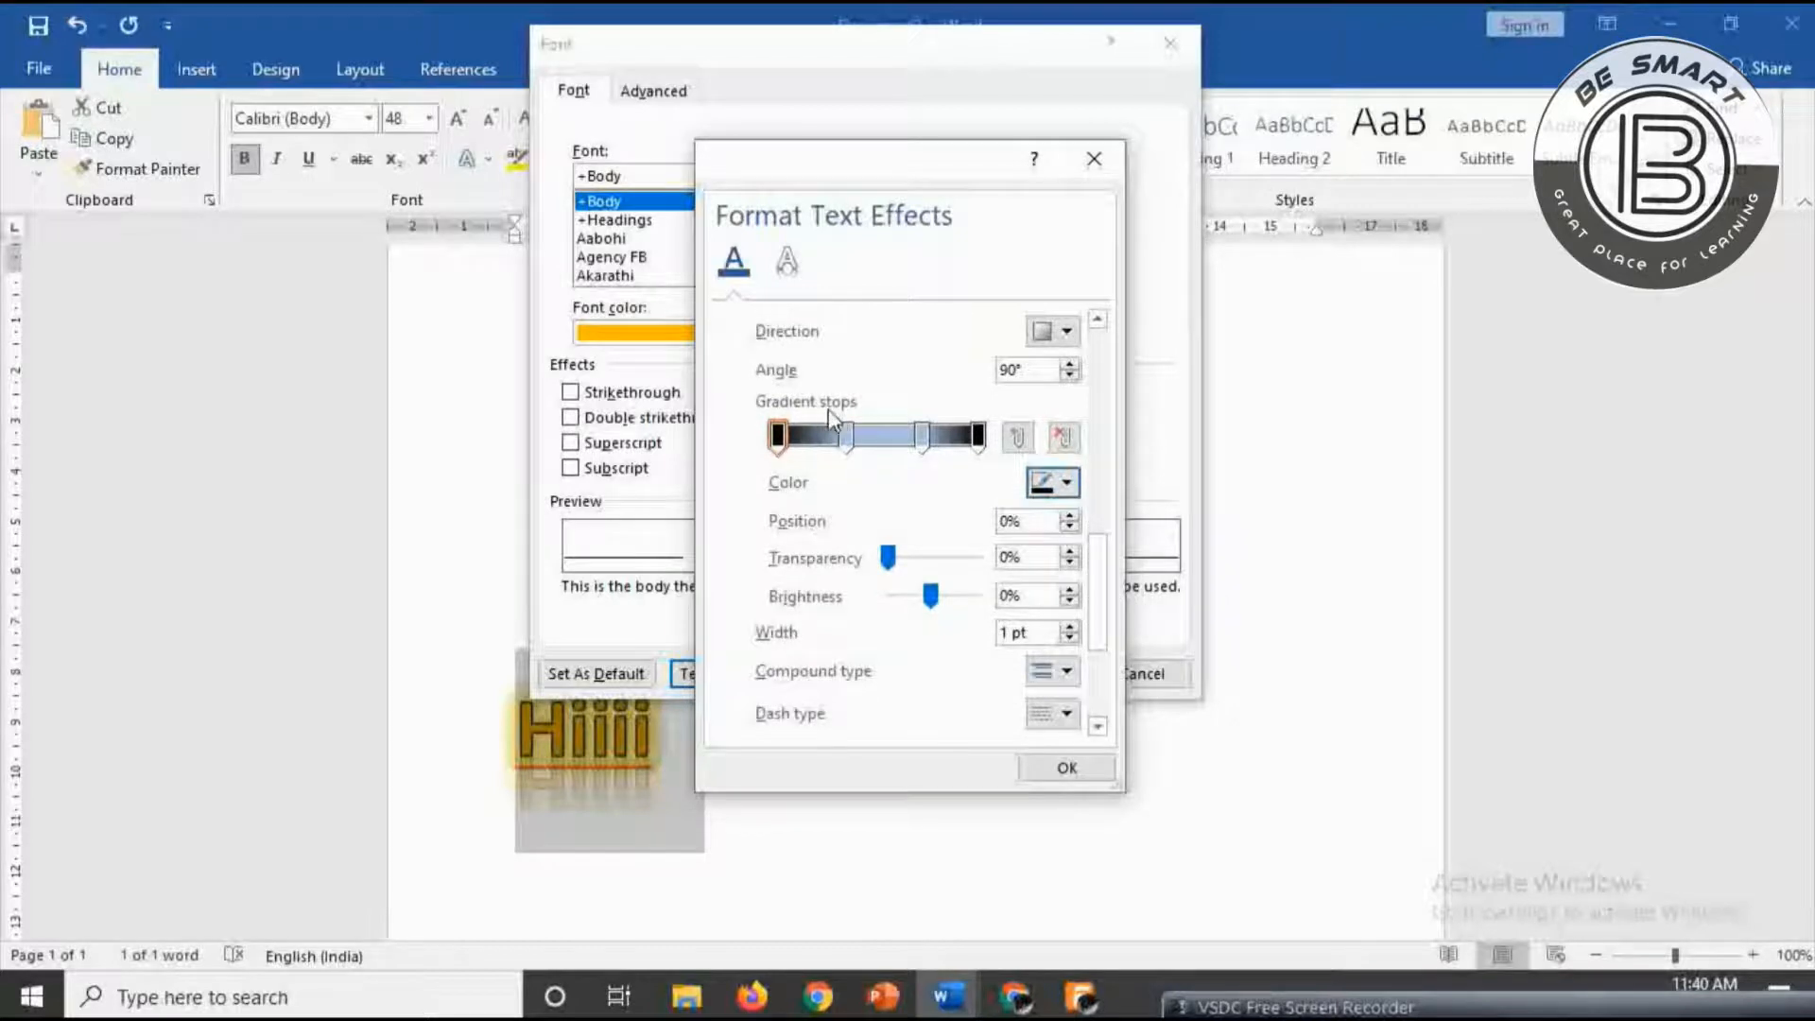
left_click_drag(845, 437, 777, 440)
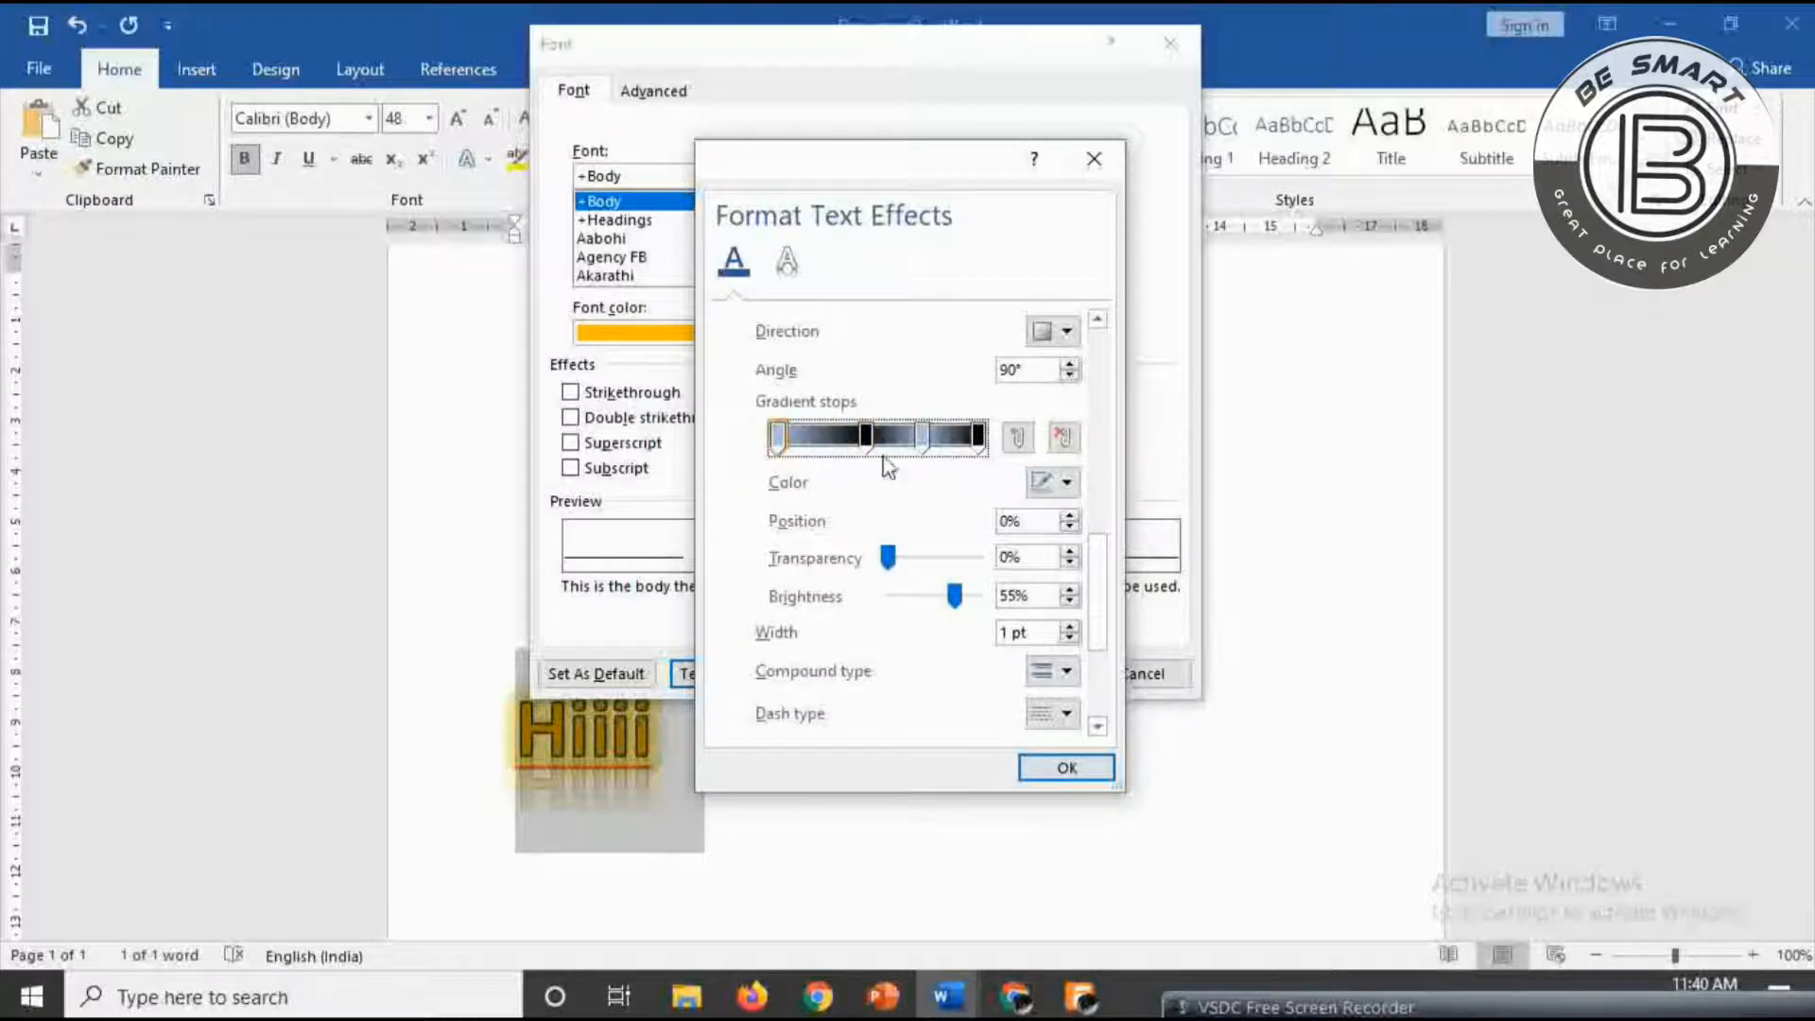
left_click_drag(924, 438, 858, 449)
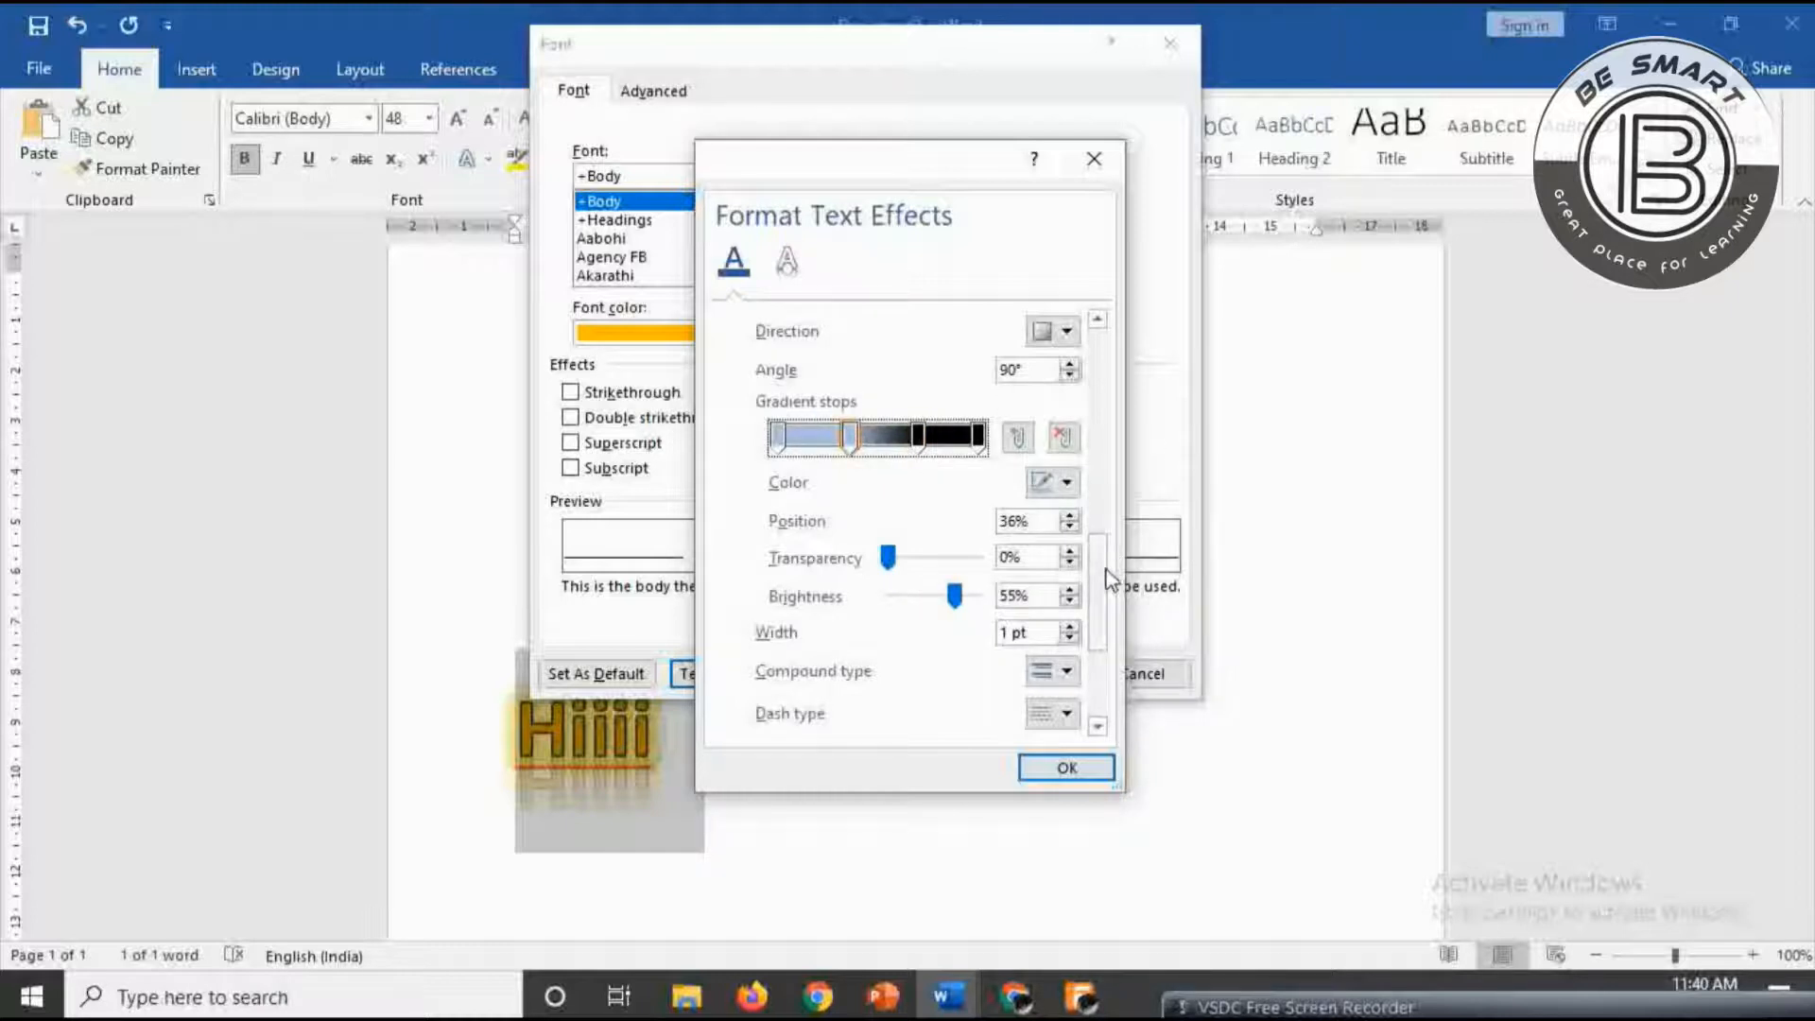
- Examine the shadow and reflection settings among the text effects for "Hiiii"
left_click(786, 261)
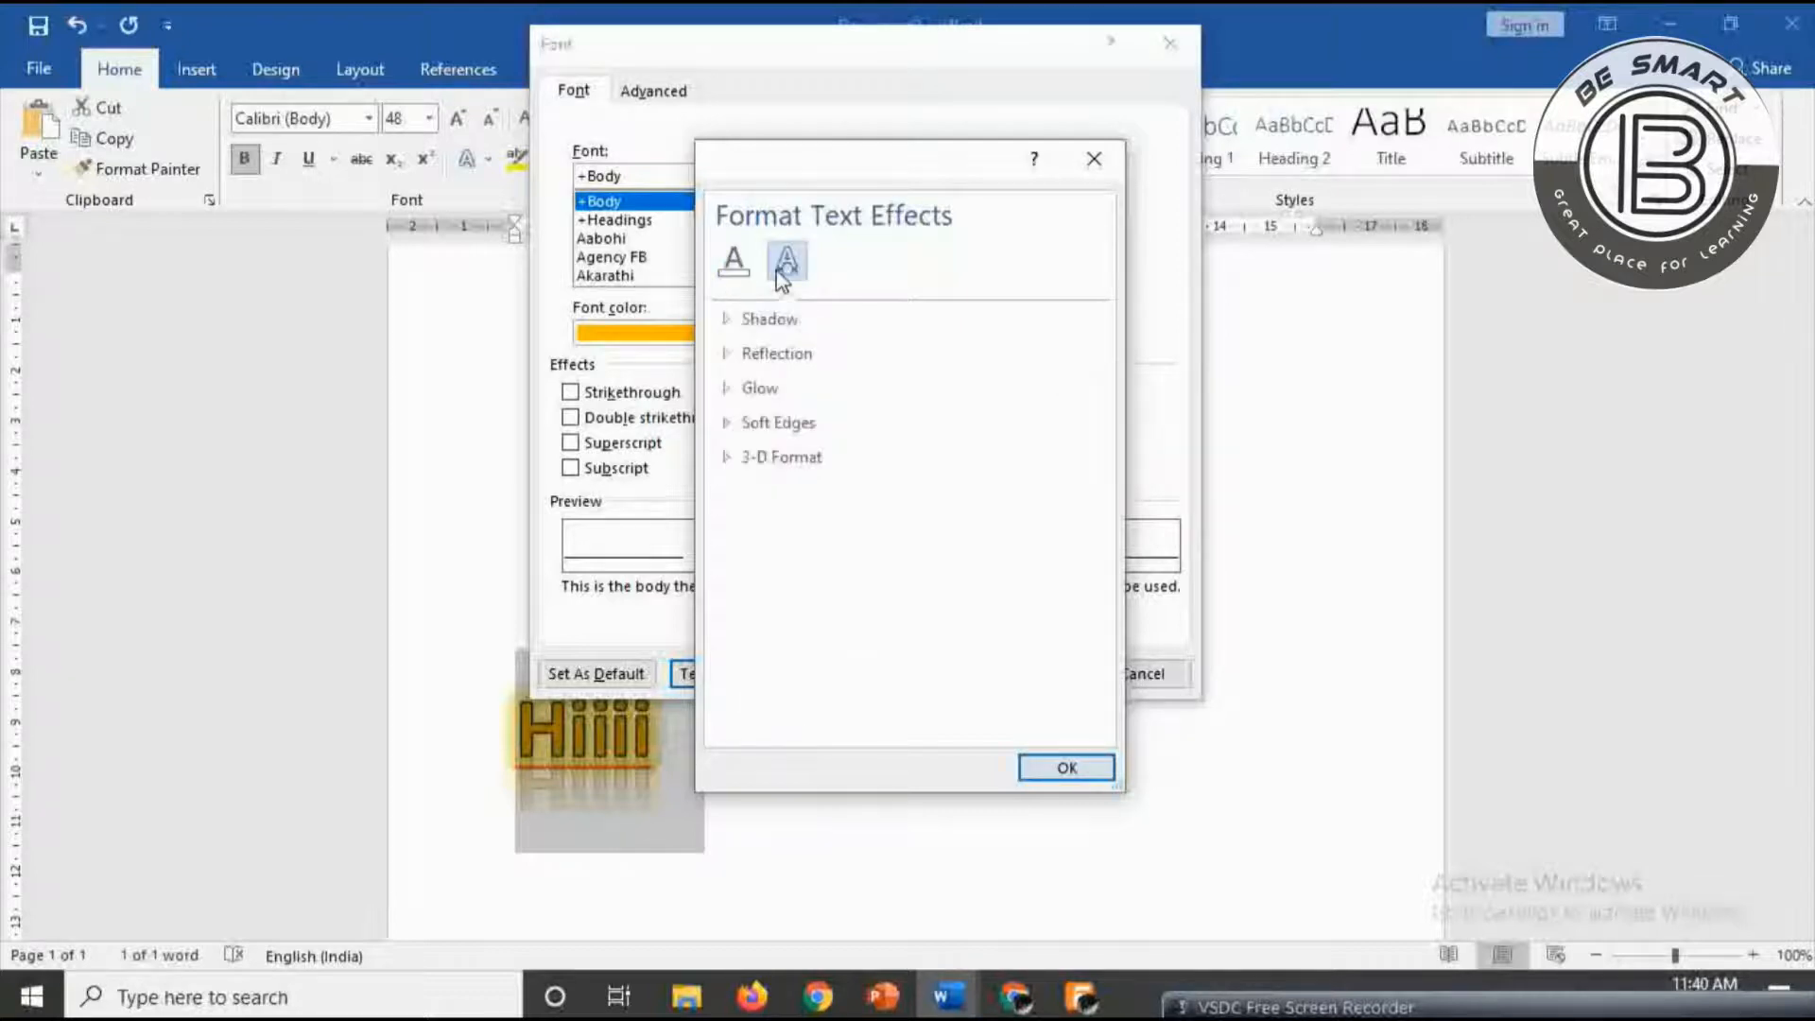
left_click(727, 321)
left_click(727, 320)
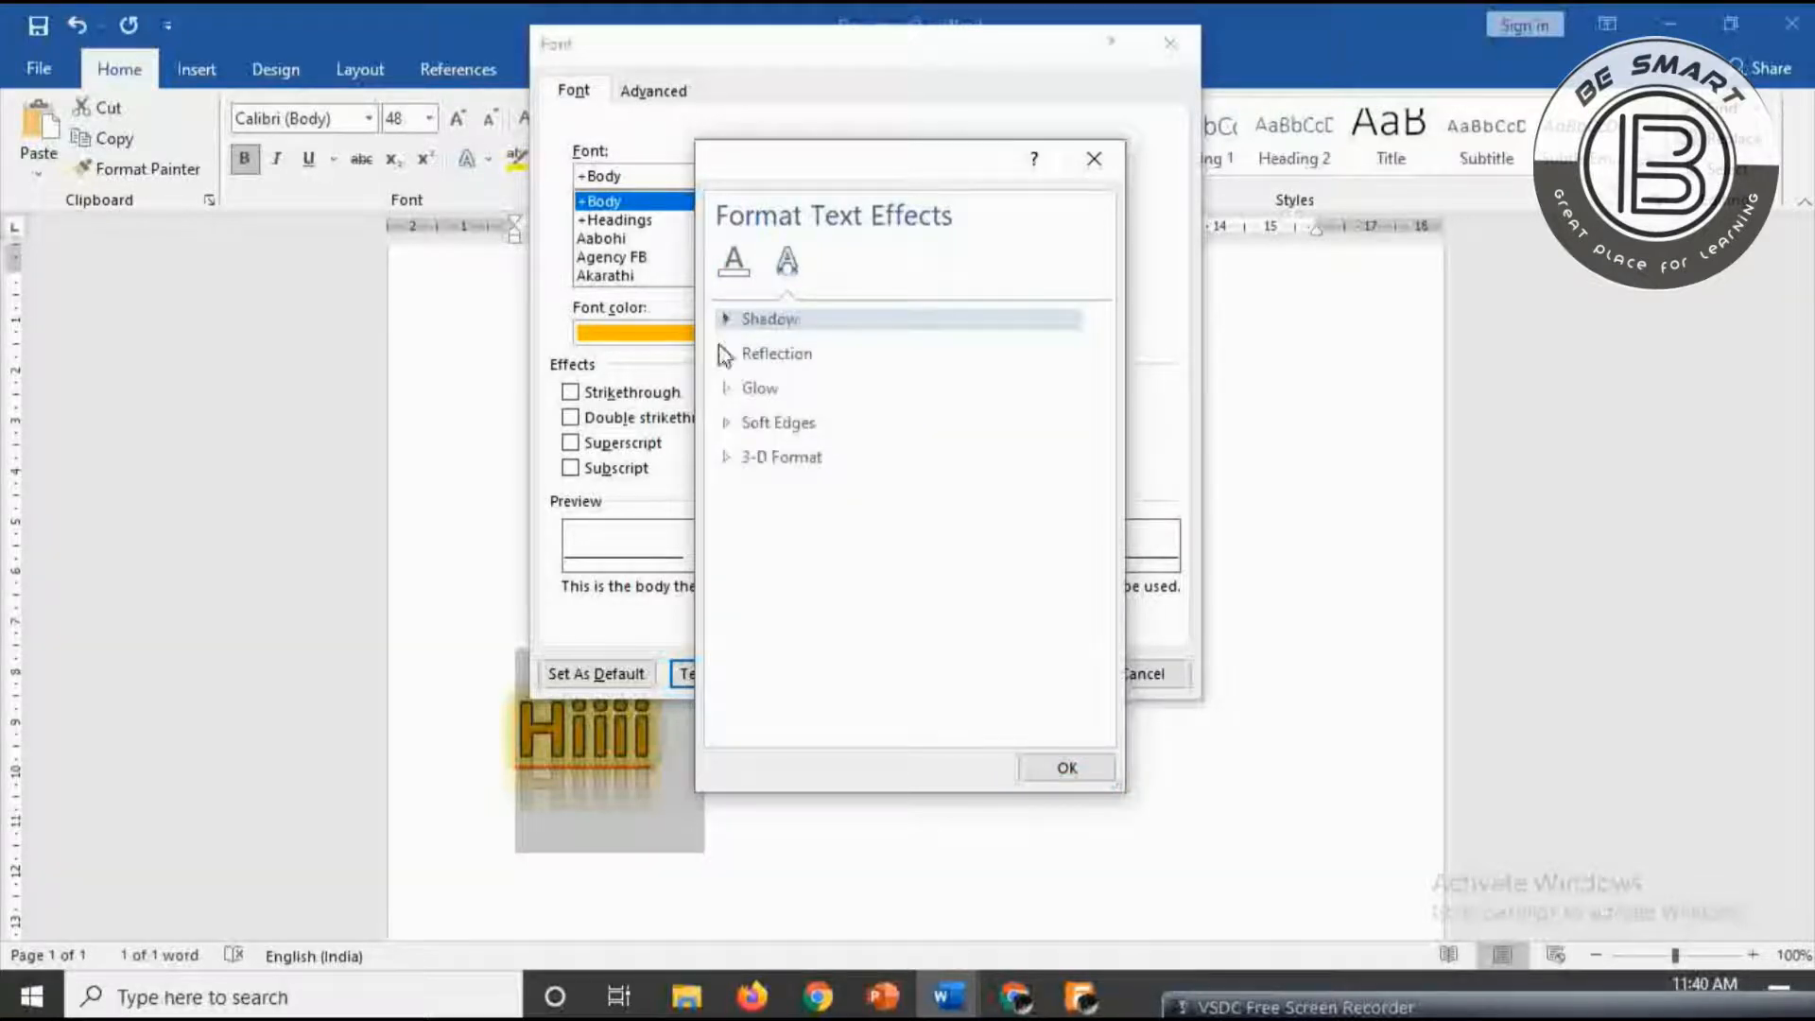
left_click(725, 355)
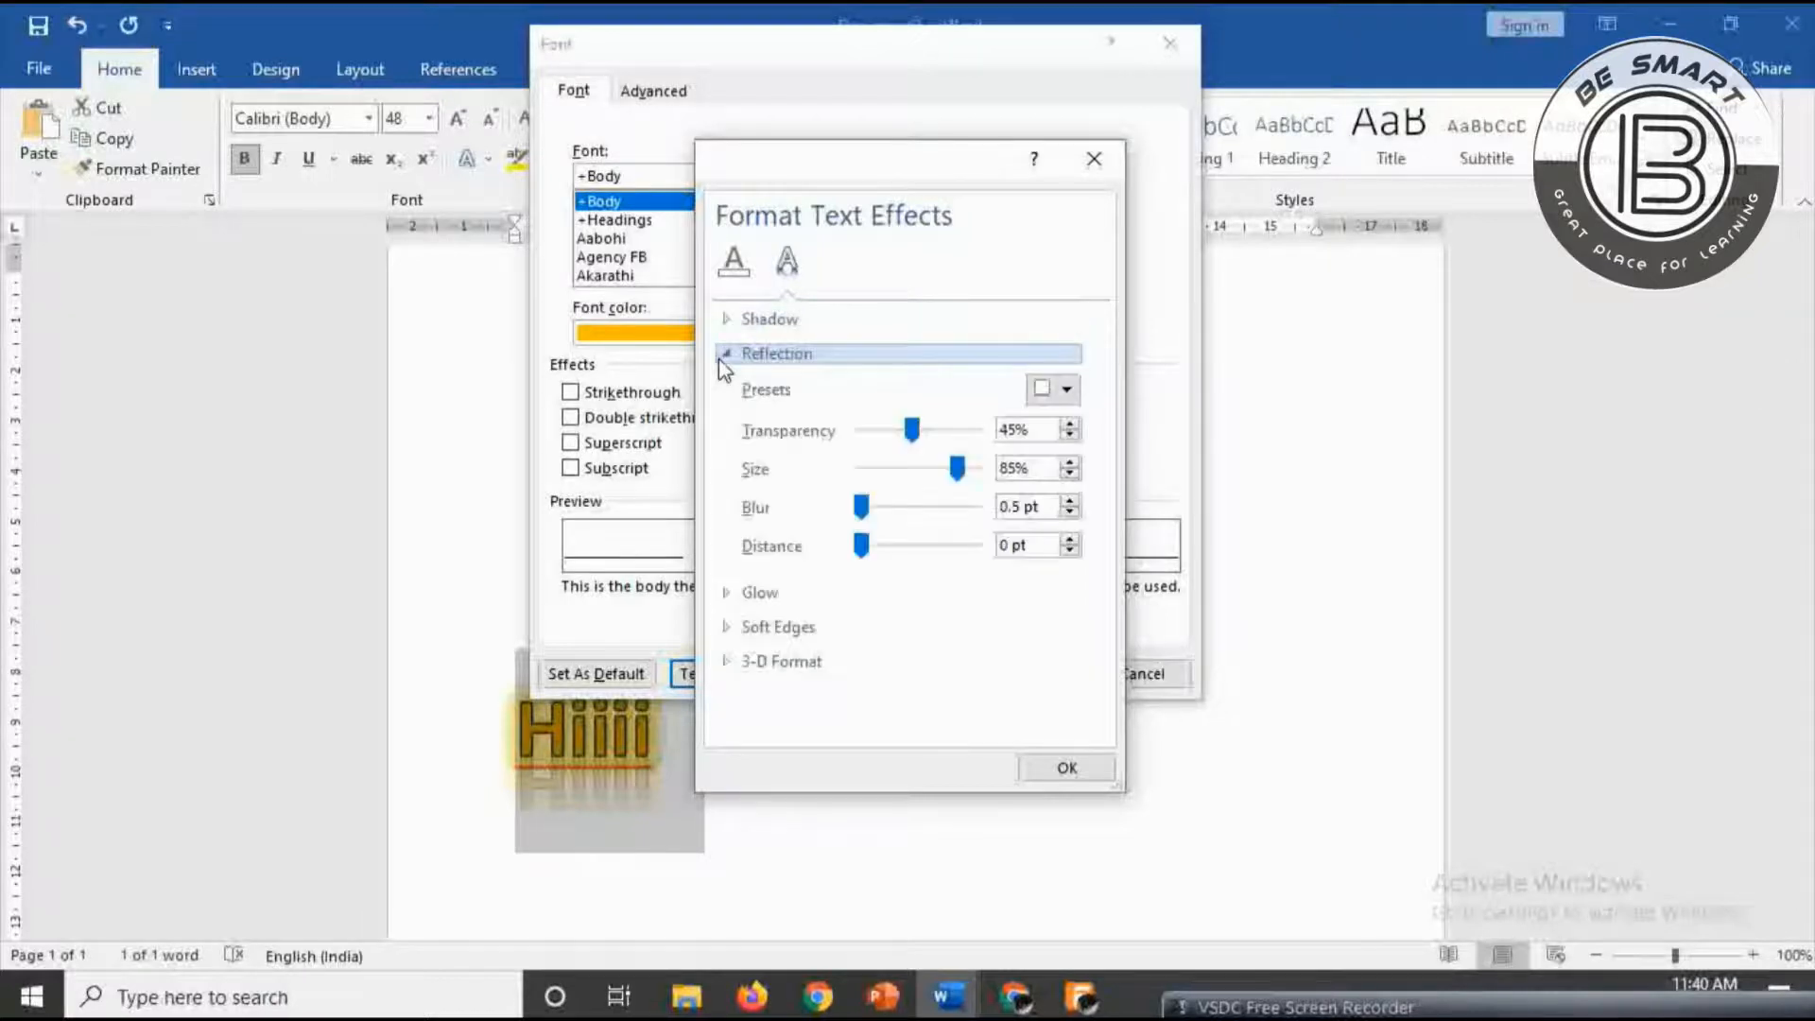
- Set the glow size of "Hiiii" to 37 pt and show the soft edges settings
left_click(727, 320)
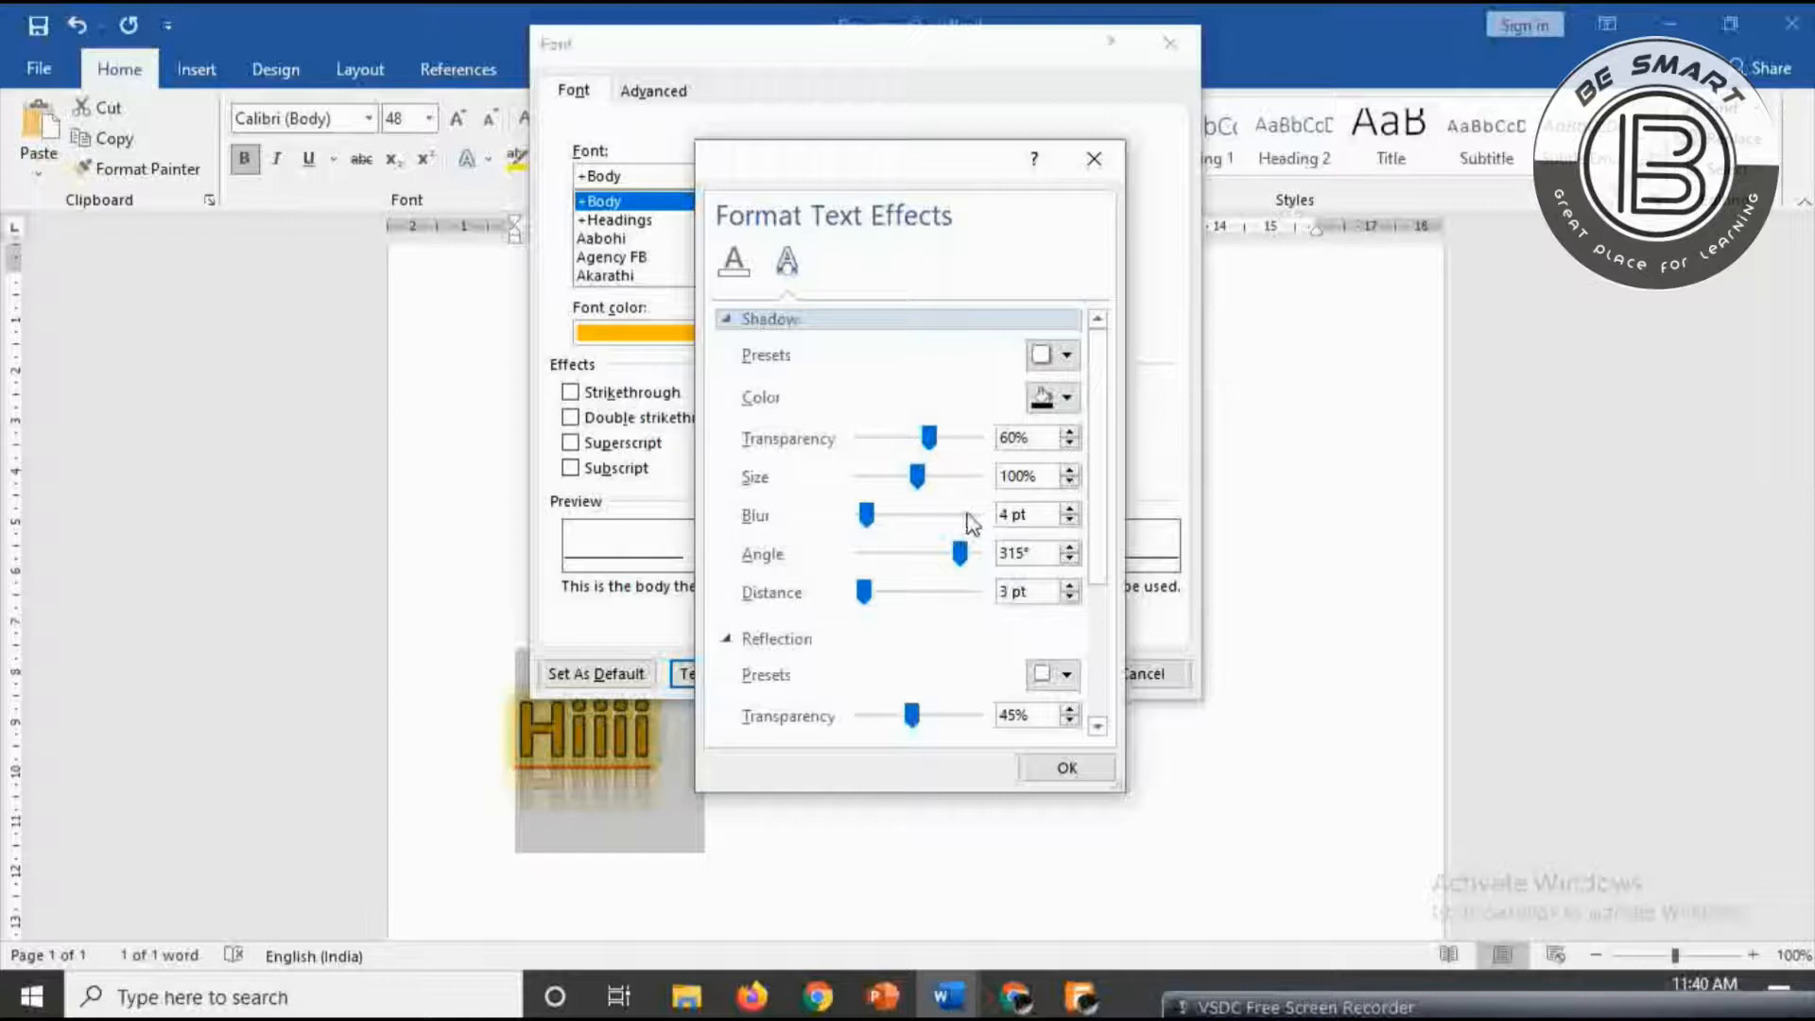
left_click(730, 321)
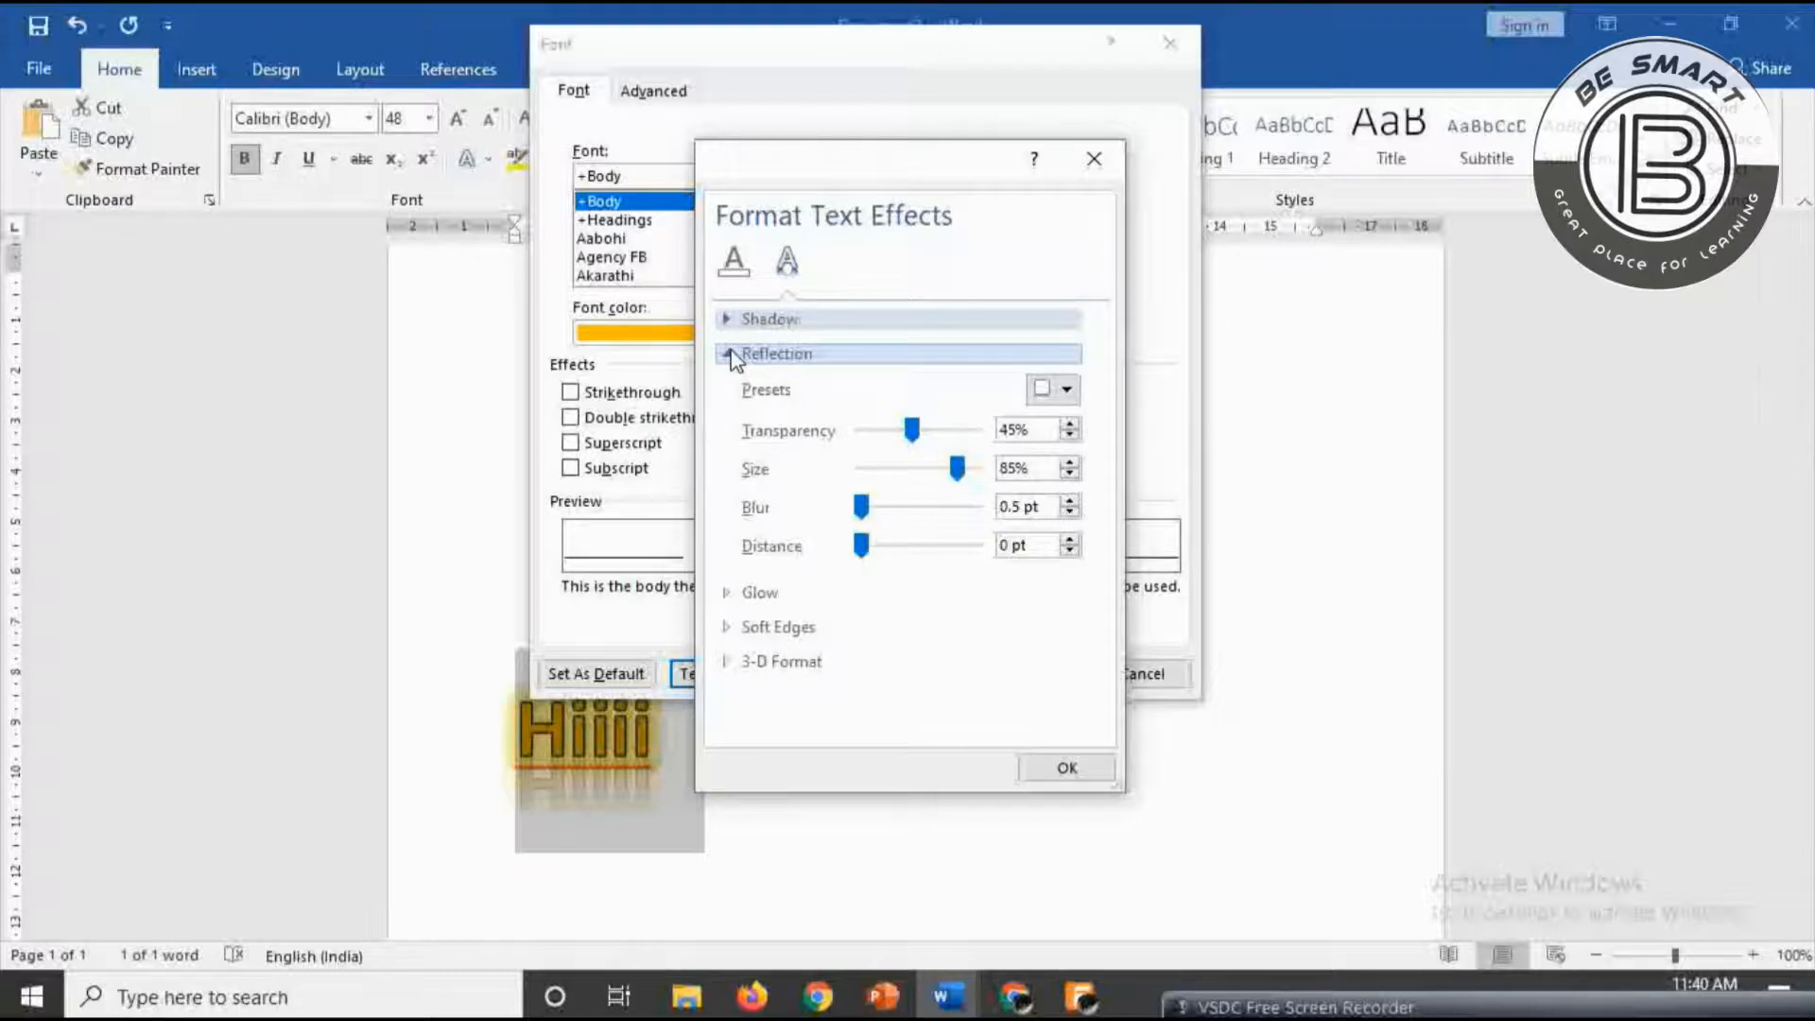
left_click(731, 593)
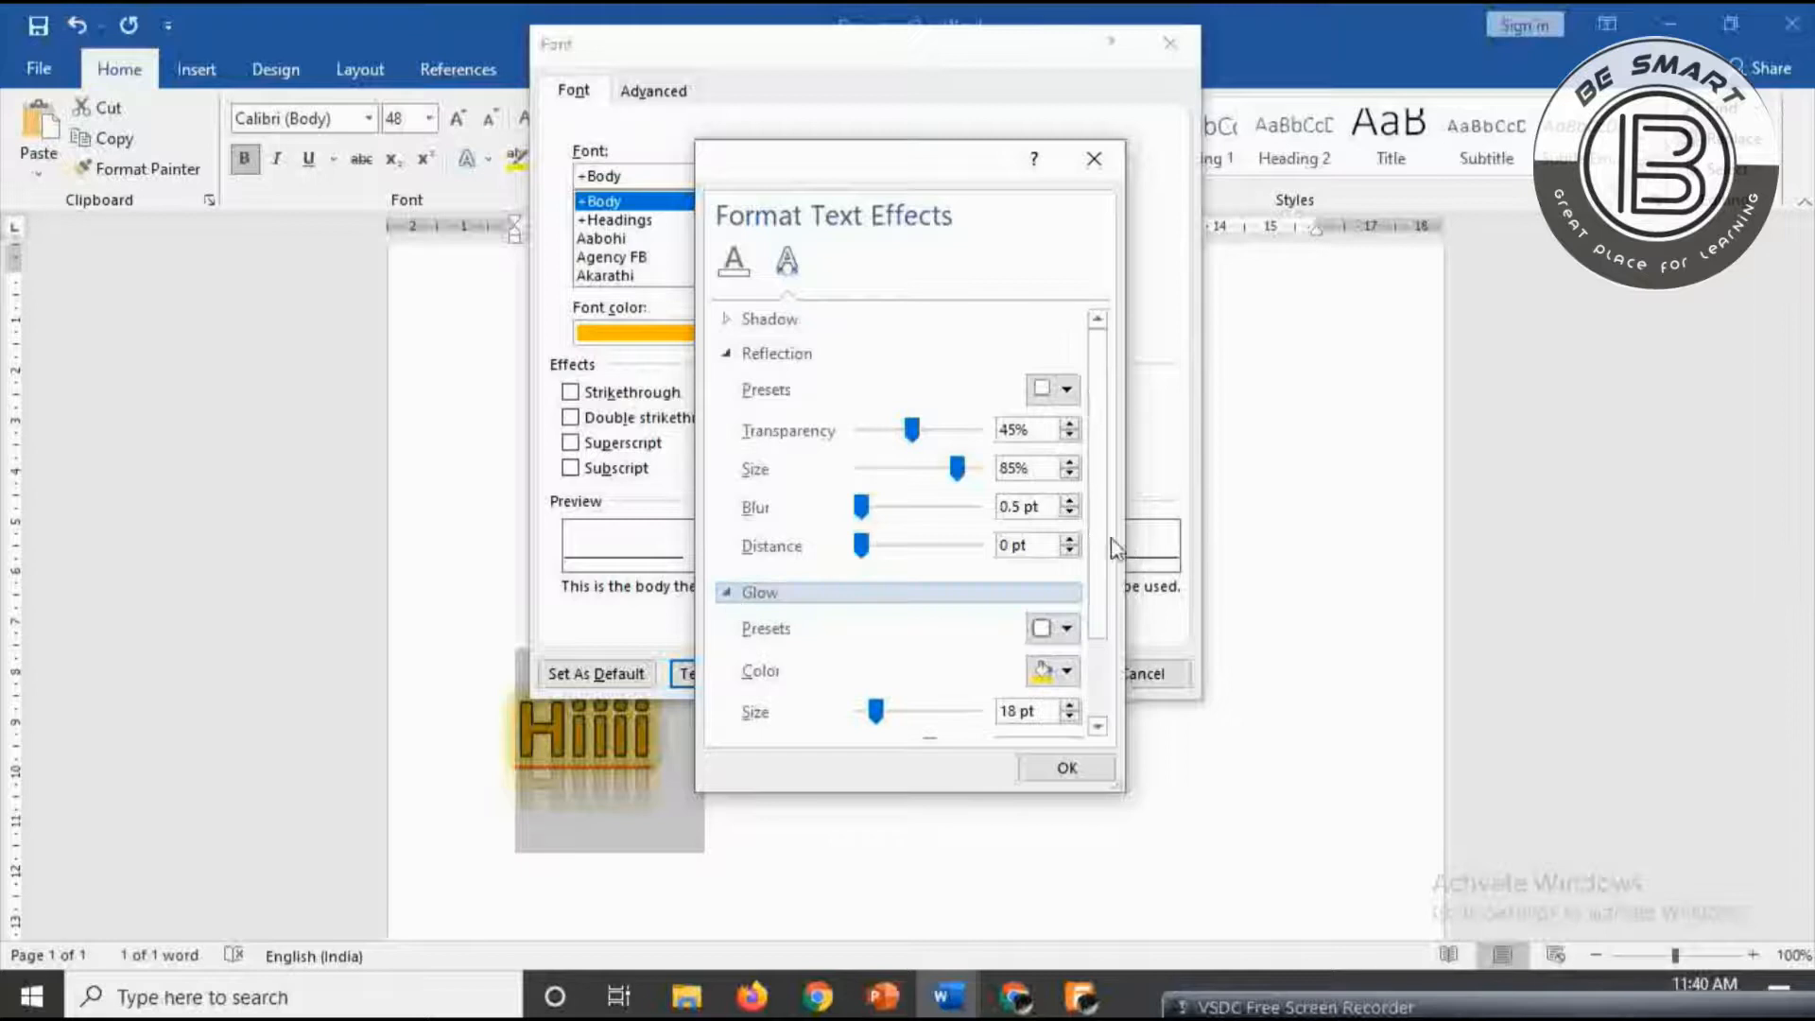
left_click_drag(1109, 538, 1112, 641)
left_click_drag(877, 610, 899, 625)
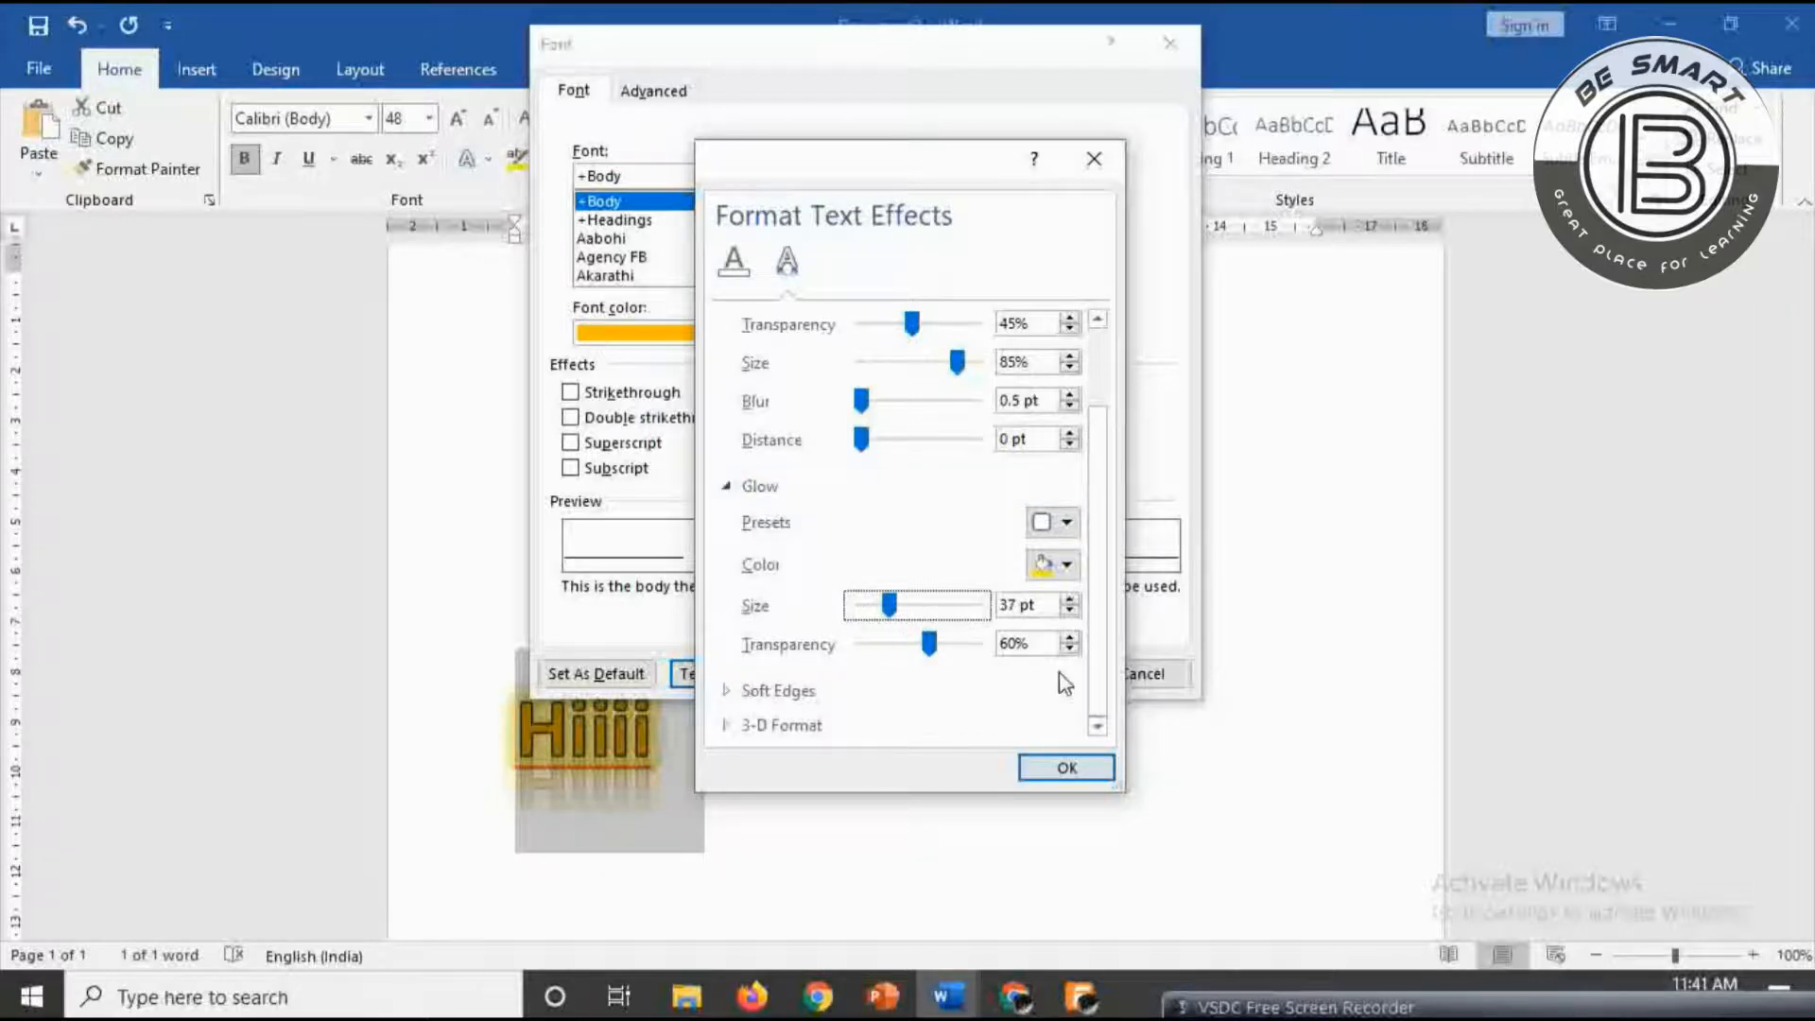
left_click(726, 692)
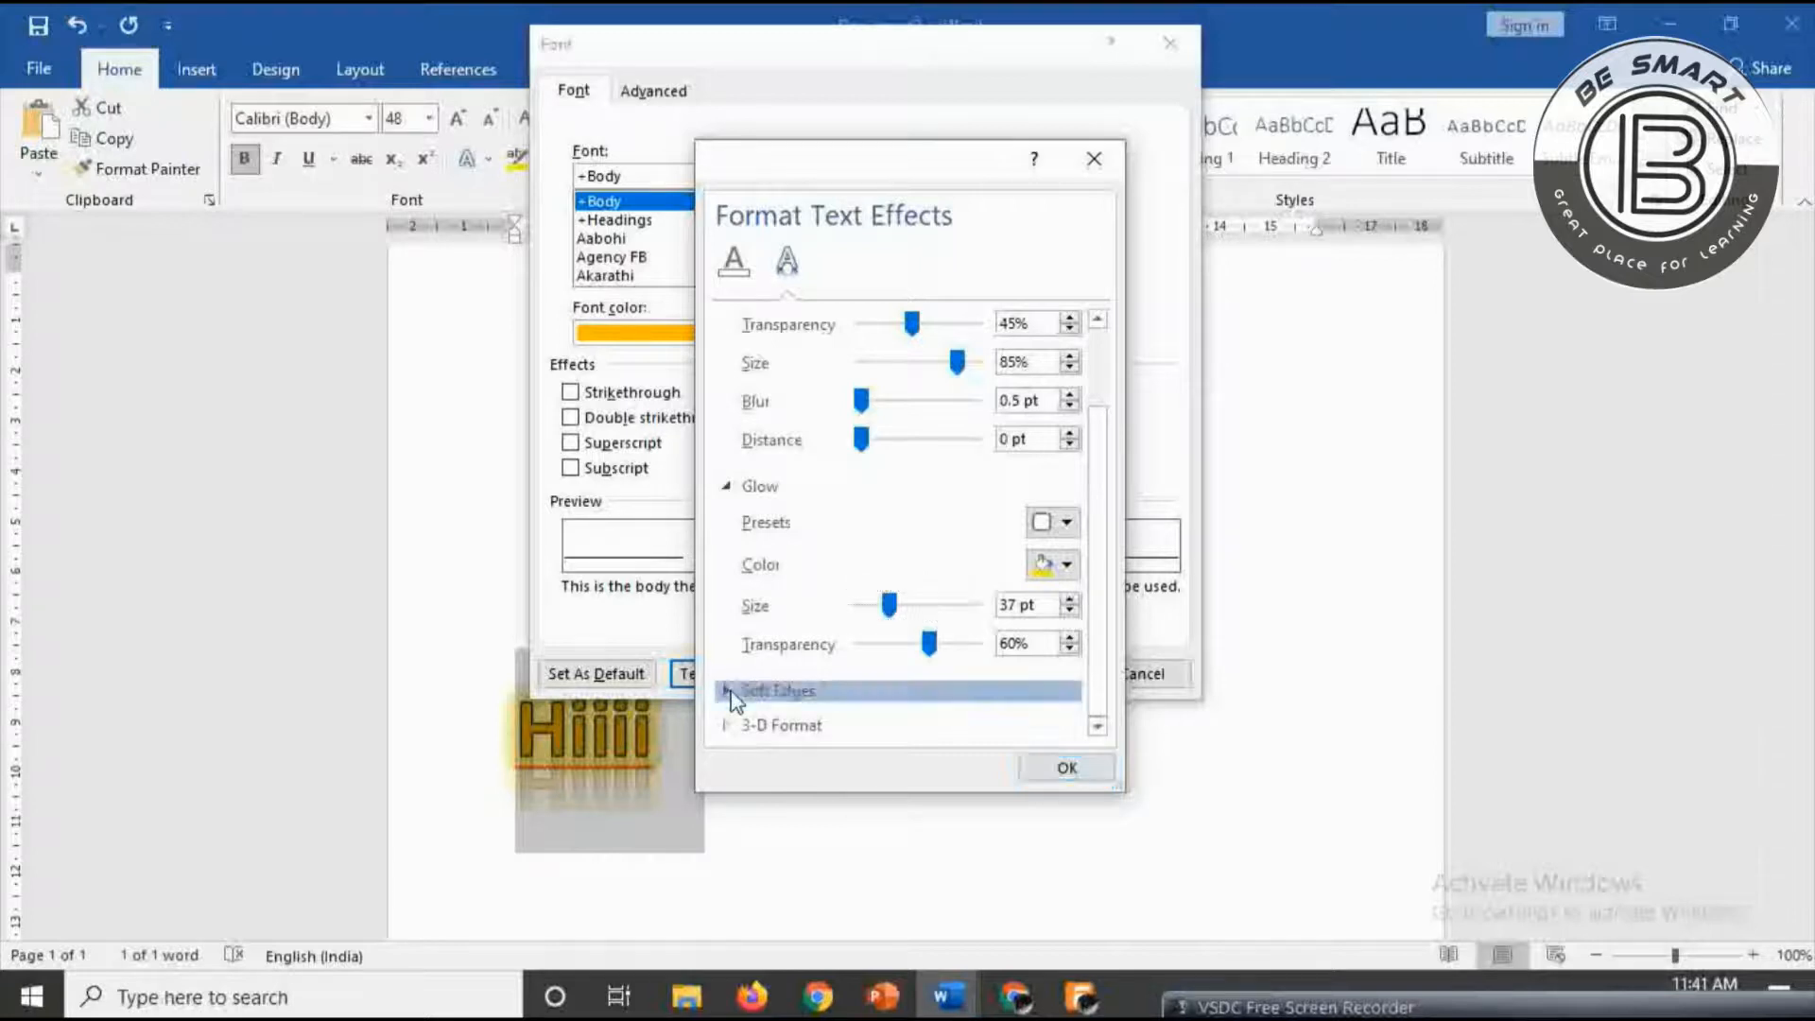
scroll(1109, 639, "down", 3)
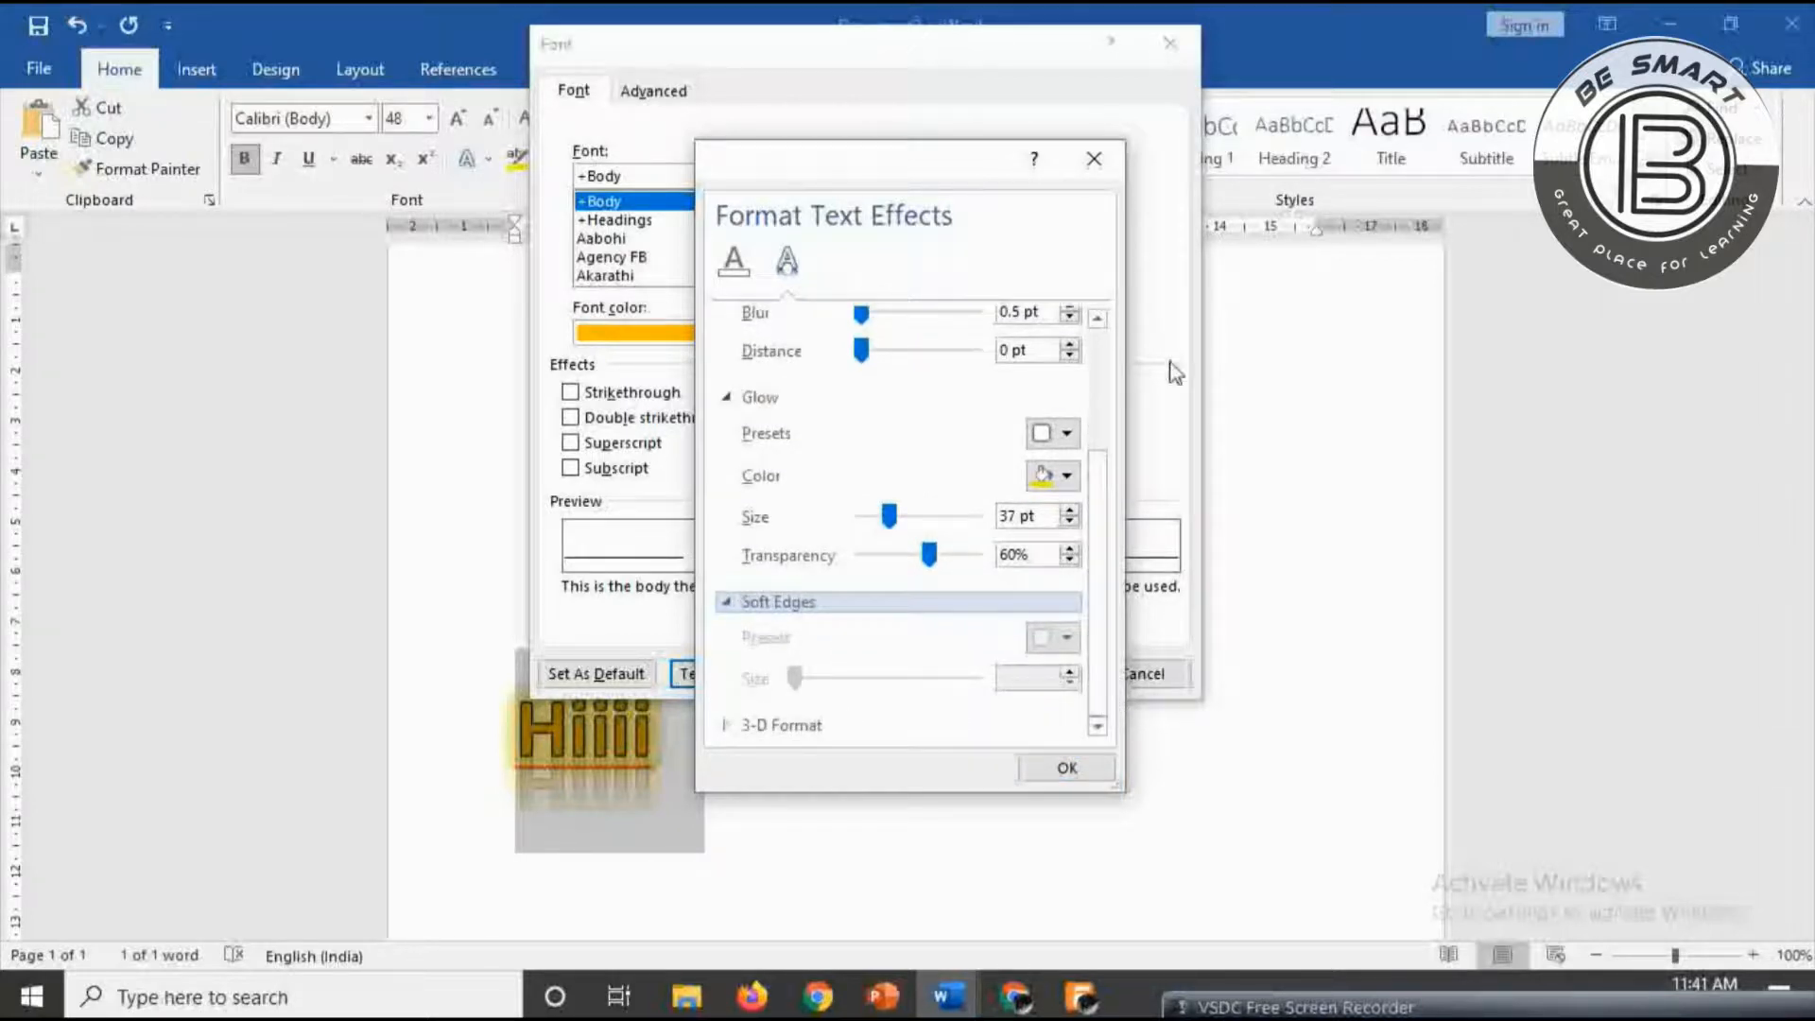
- Give "Hiiii" the outer shadow preset cast straight upward, set the shadow angle to 261°, and apply the text effects
left_click_drag(1104, 515, 1111, 357)
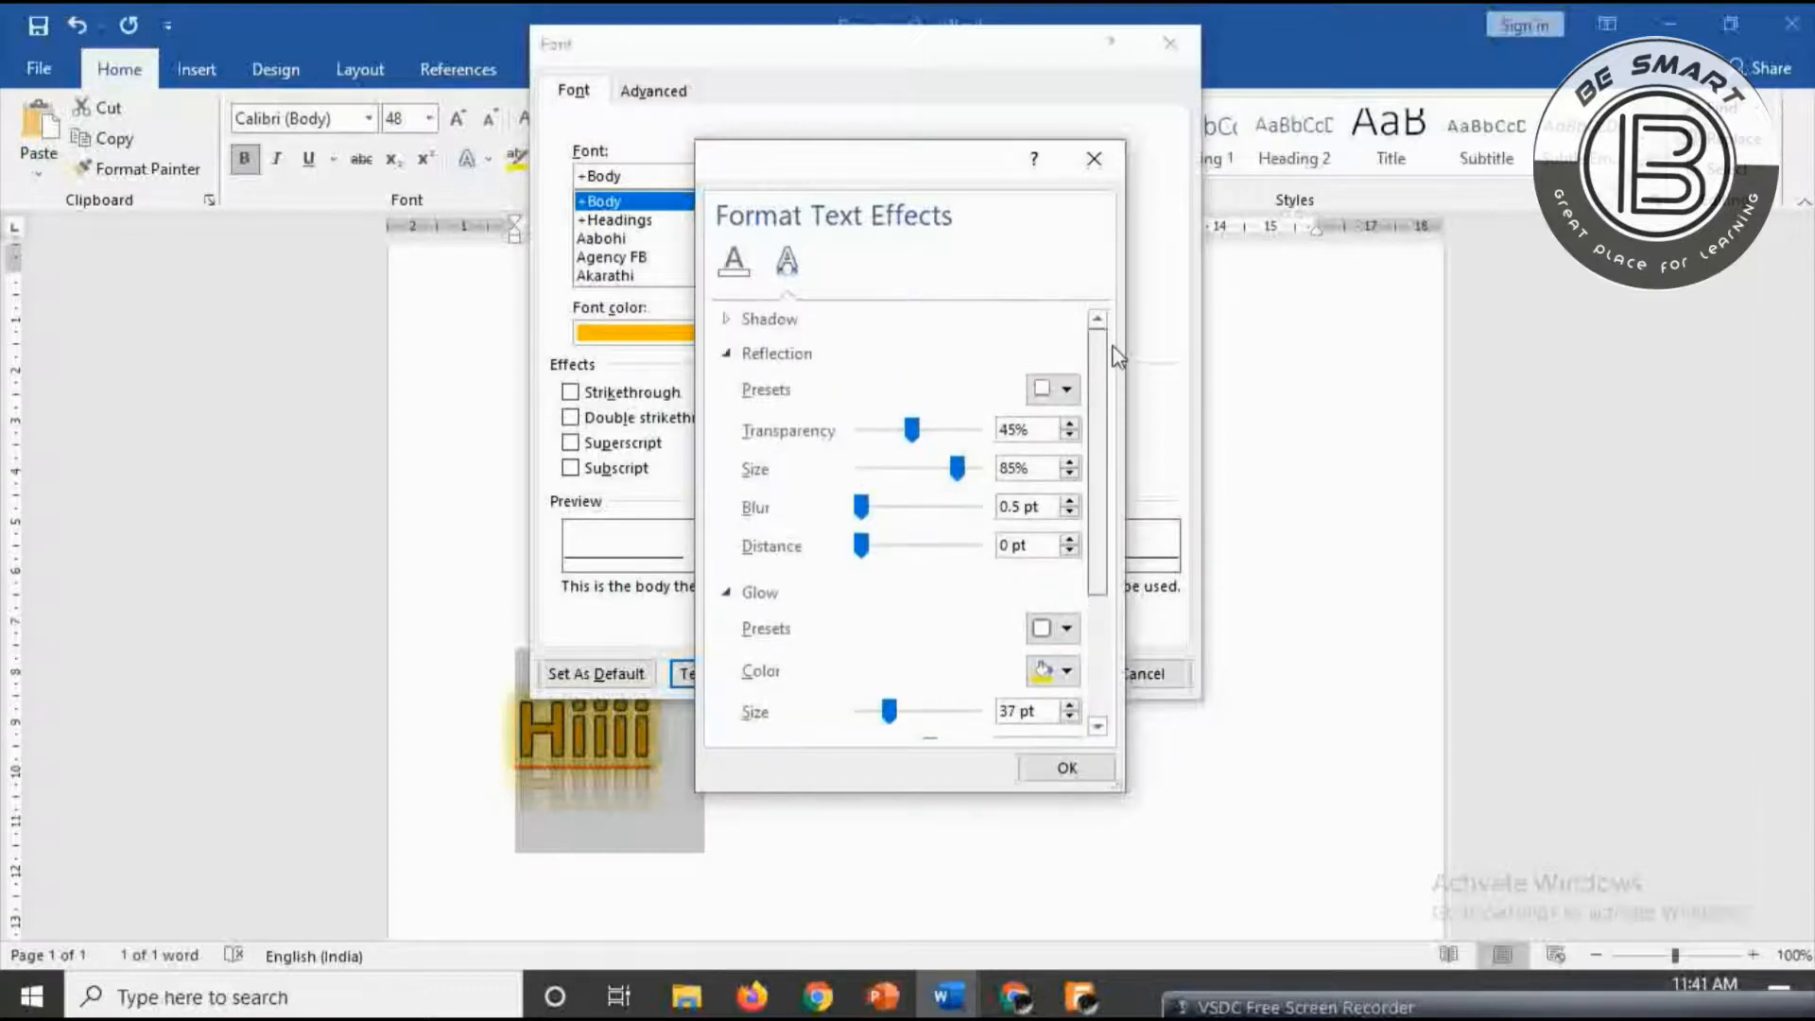
left_click(726, 319)
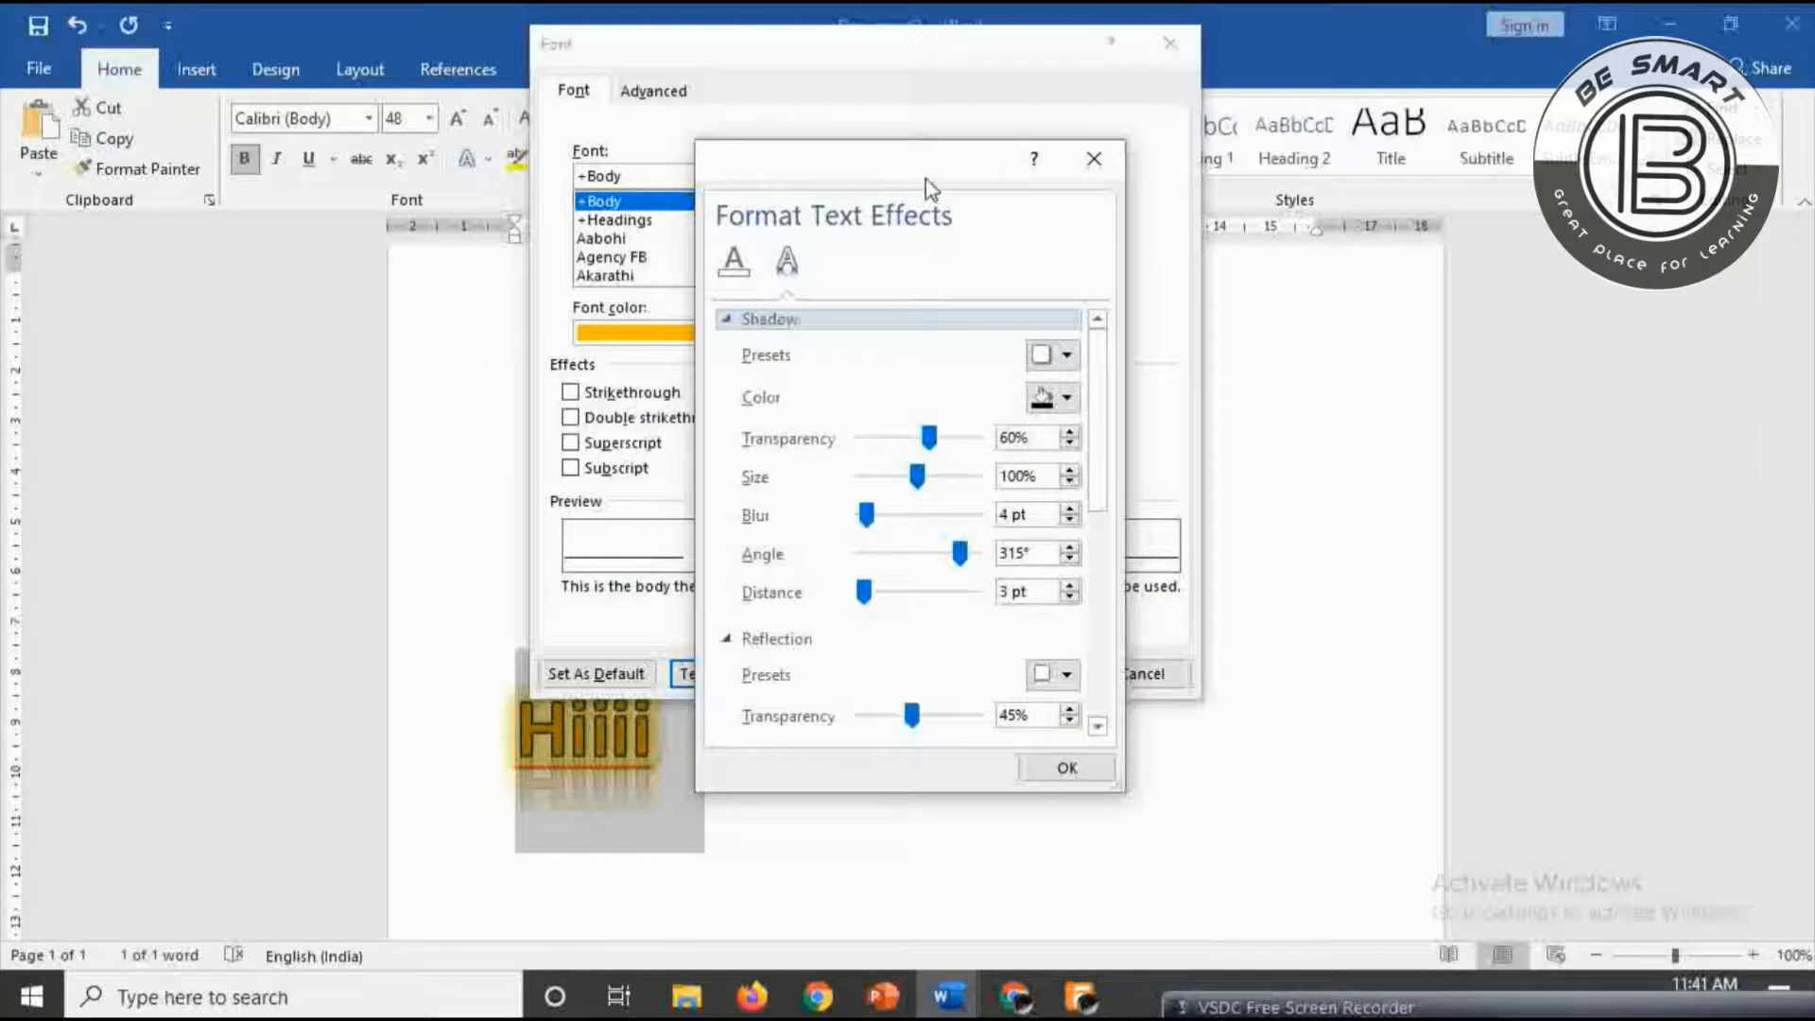
left_click(1065, 358)
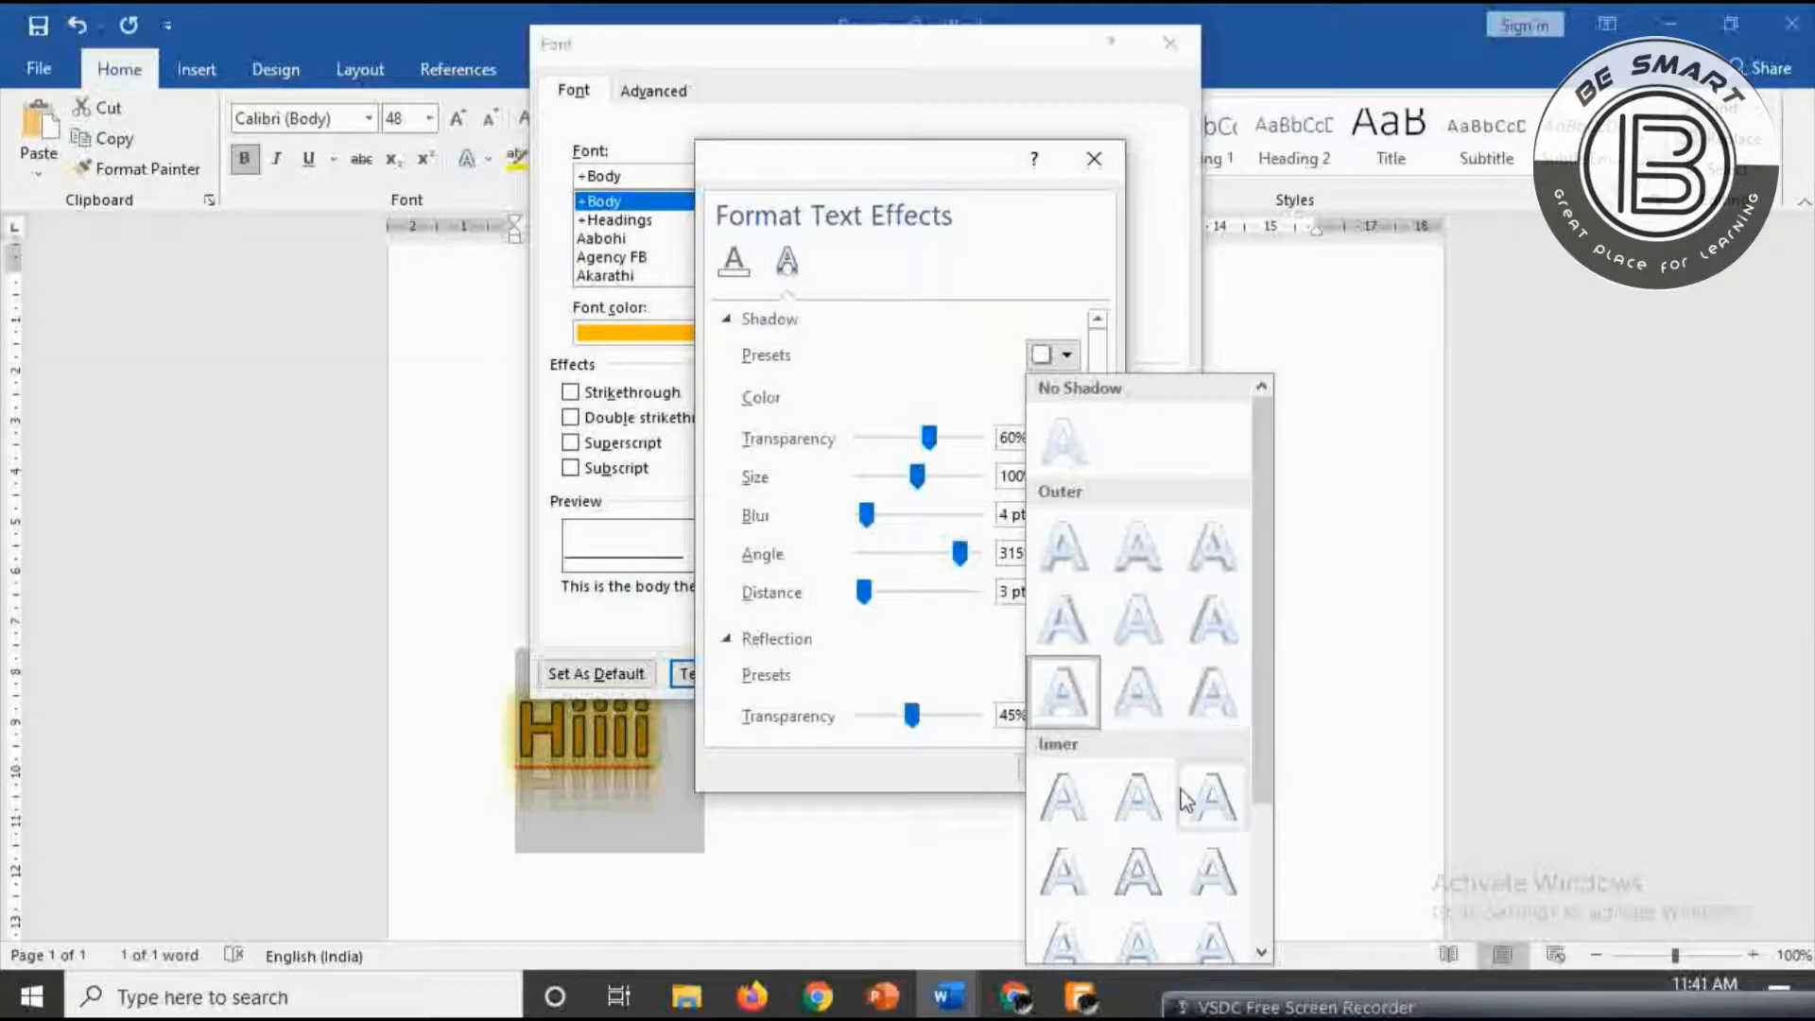
left_click(1160, 701)
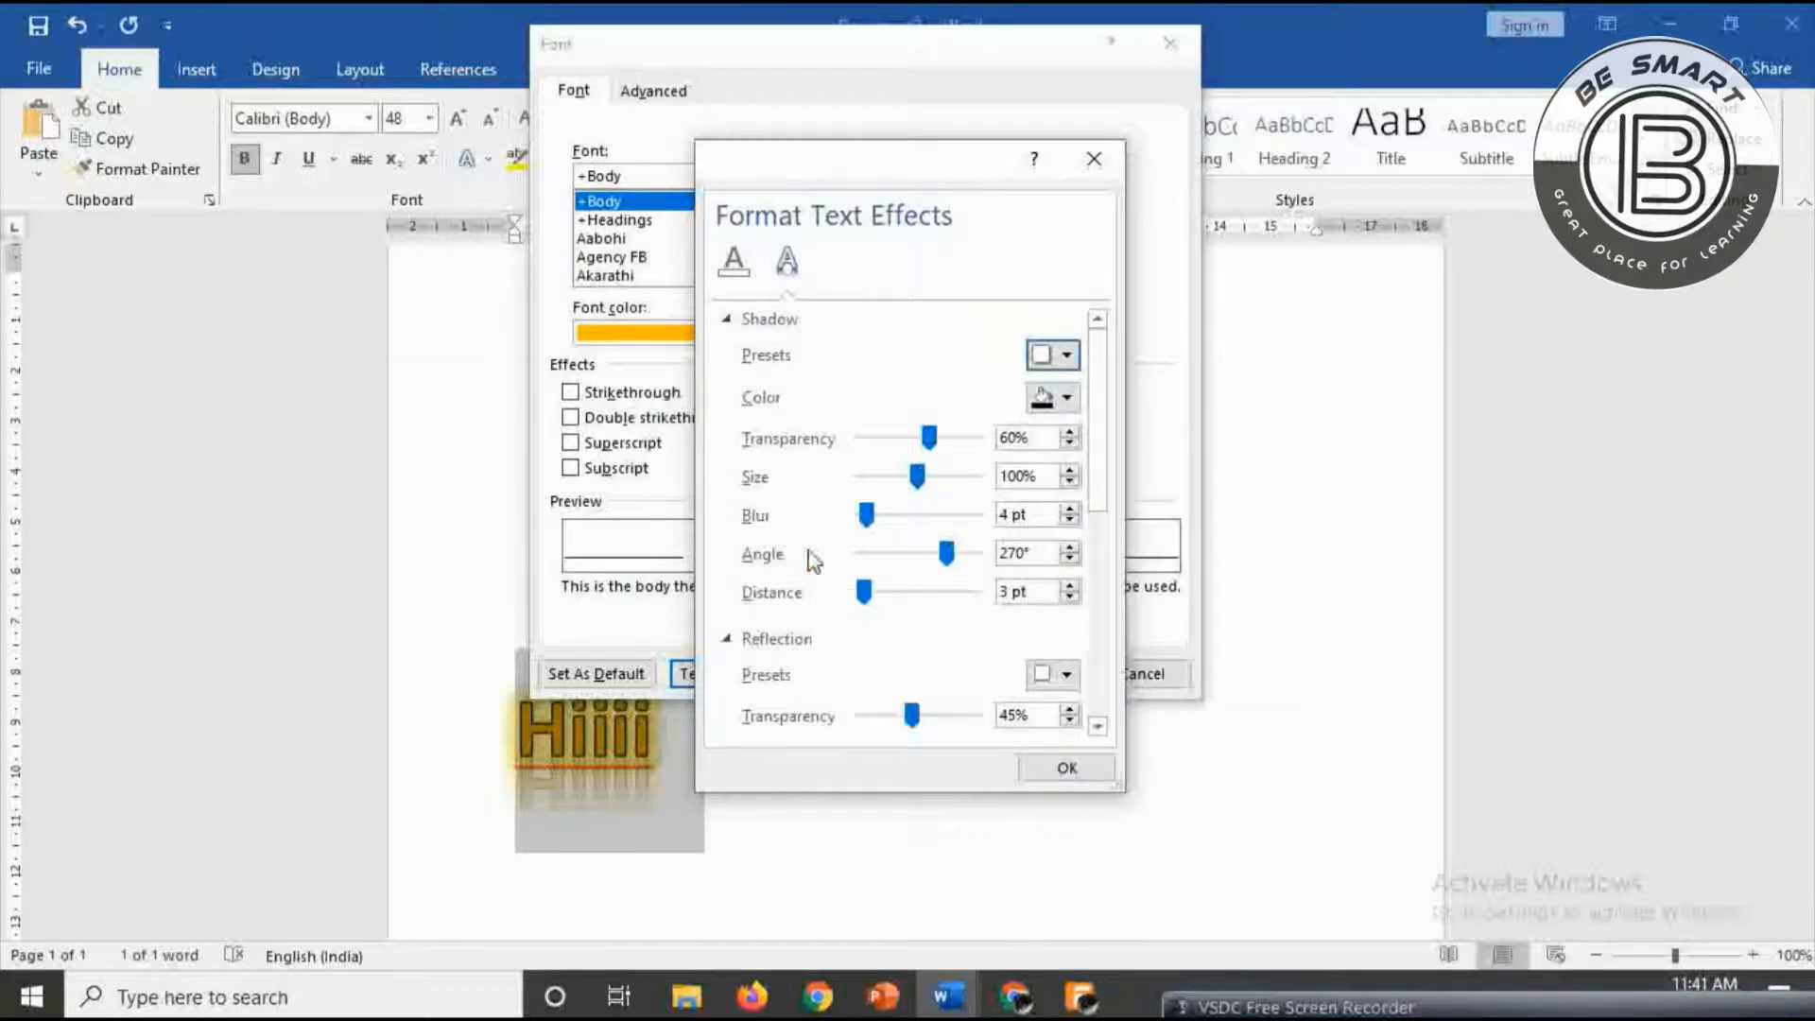
left_click_drag(944, 560, 927, 559)
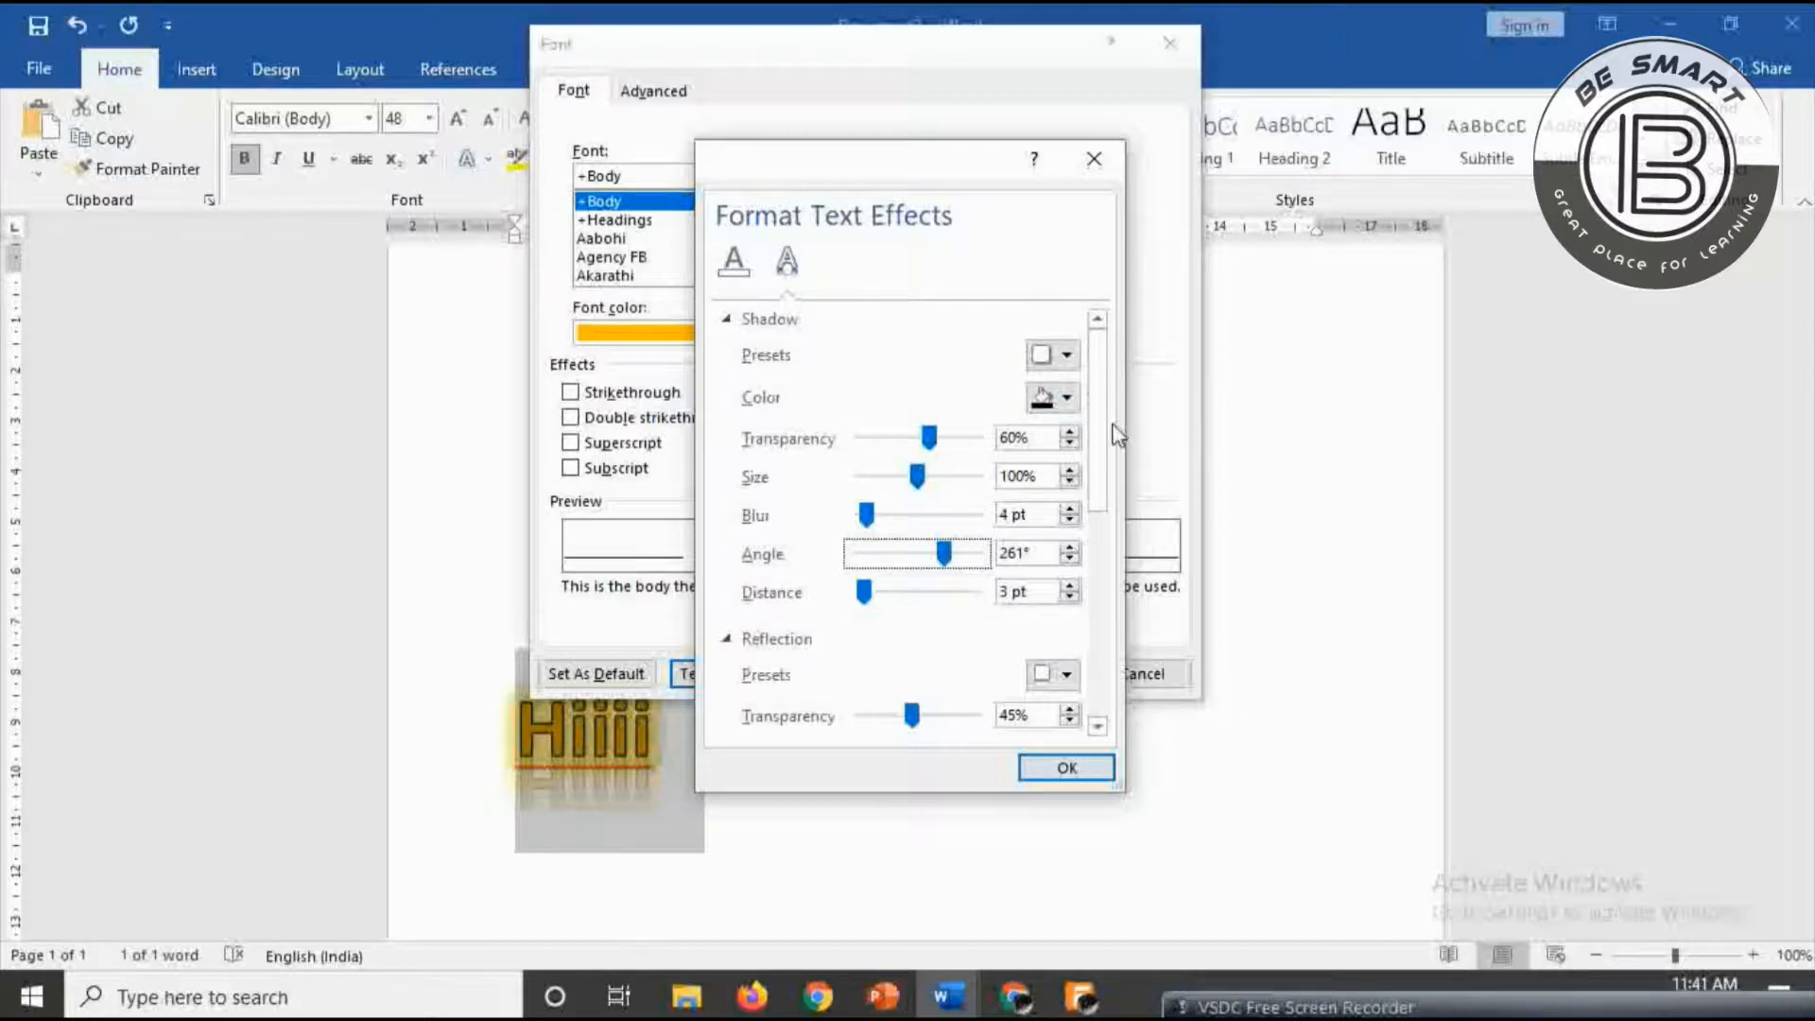
left_click_drag(1094, 425, 1089, 762)
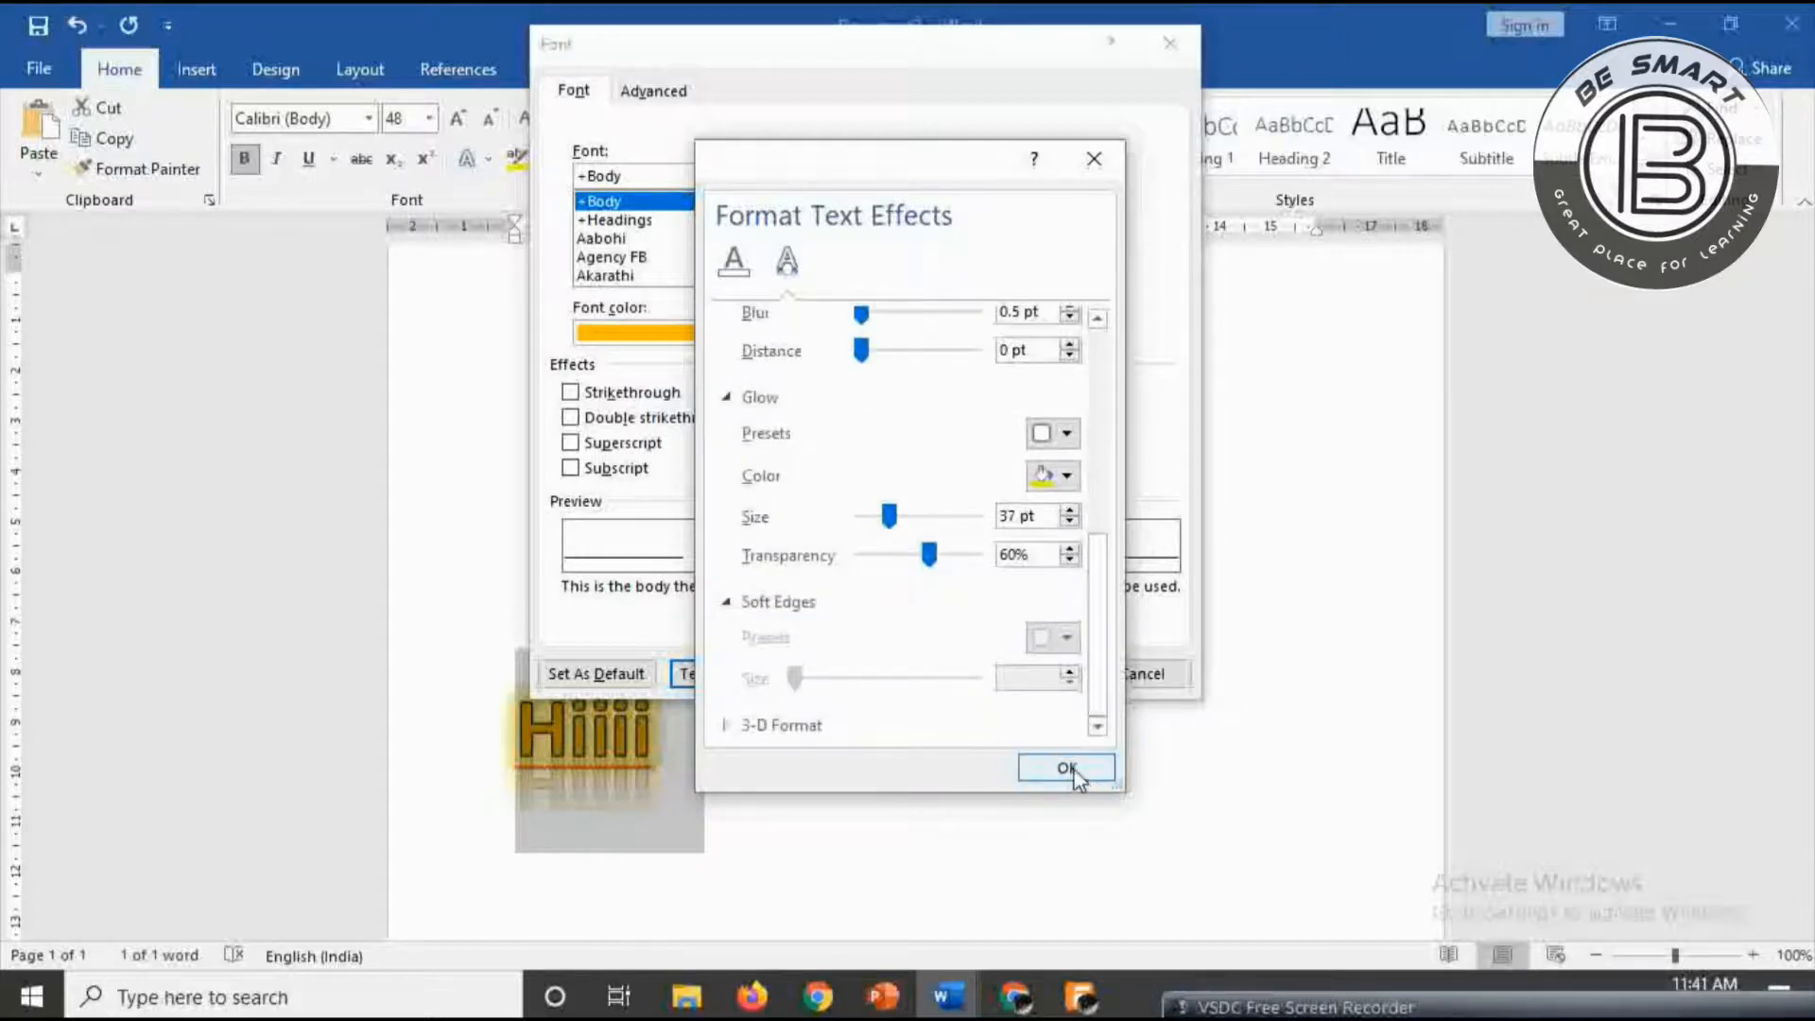
left_click(1068, 768)
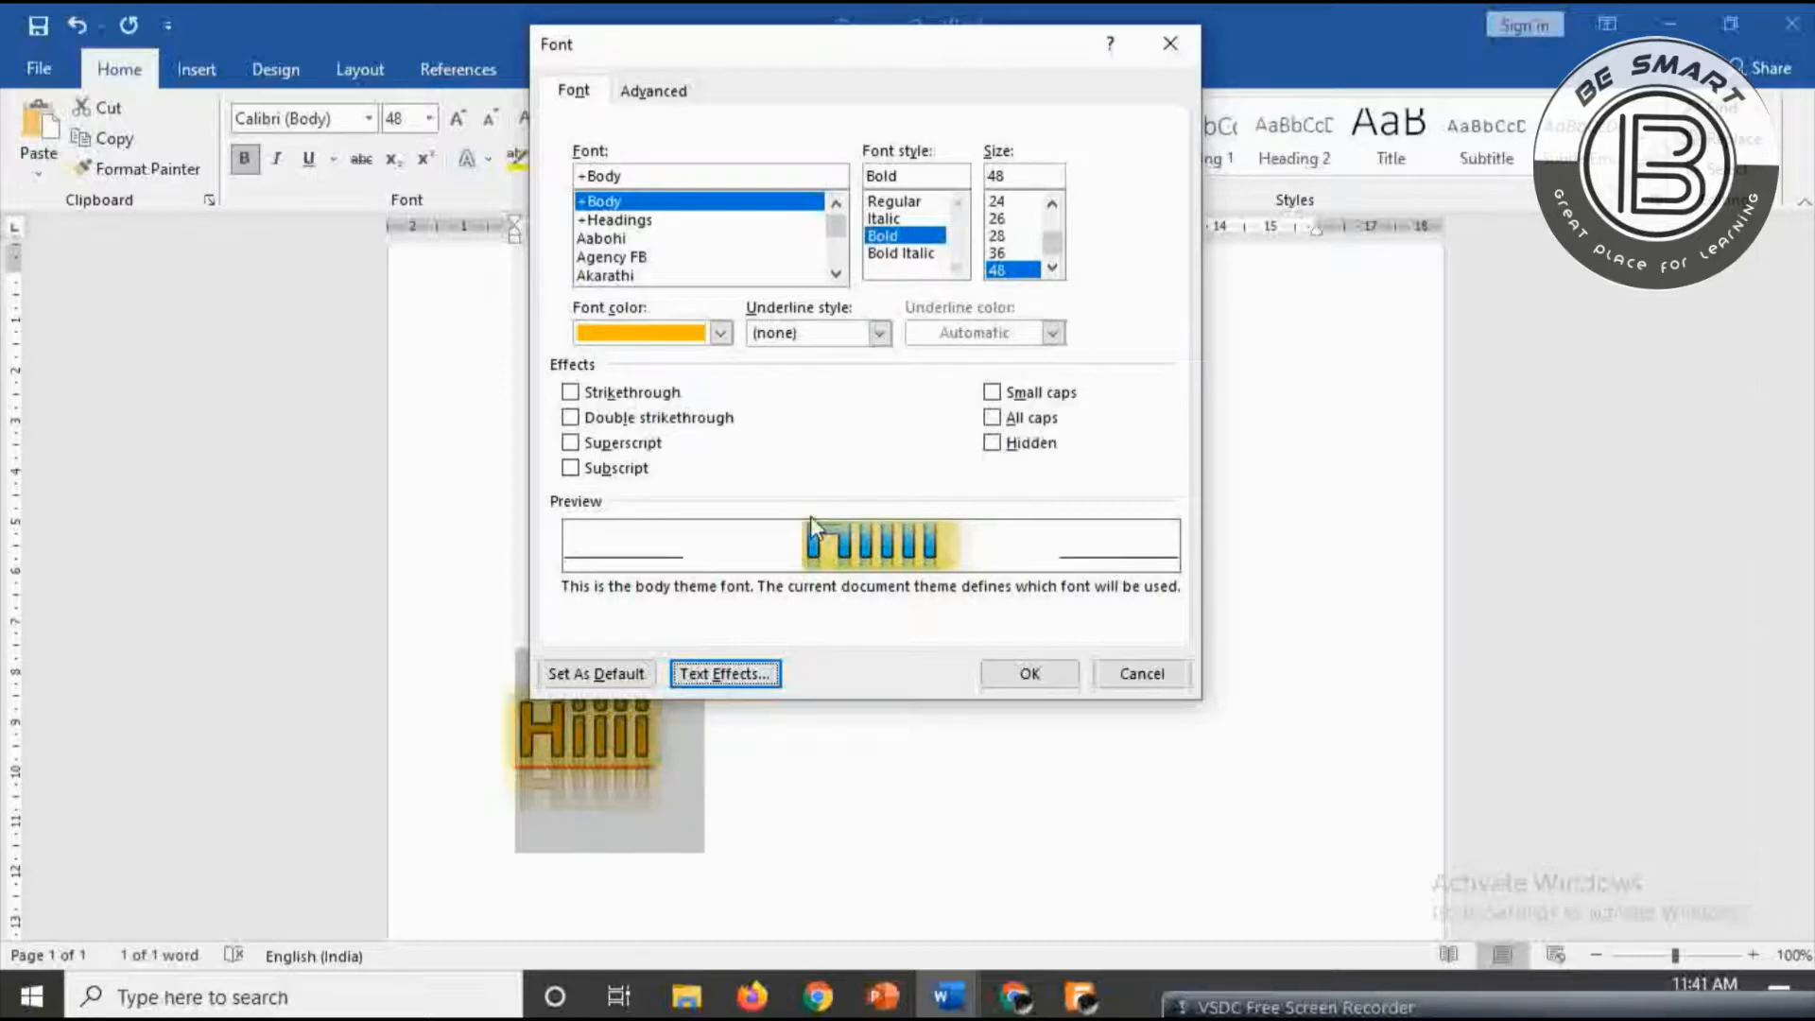
left_click(1045, 675)
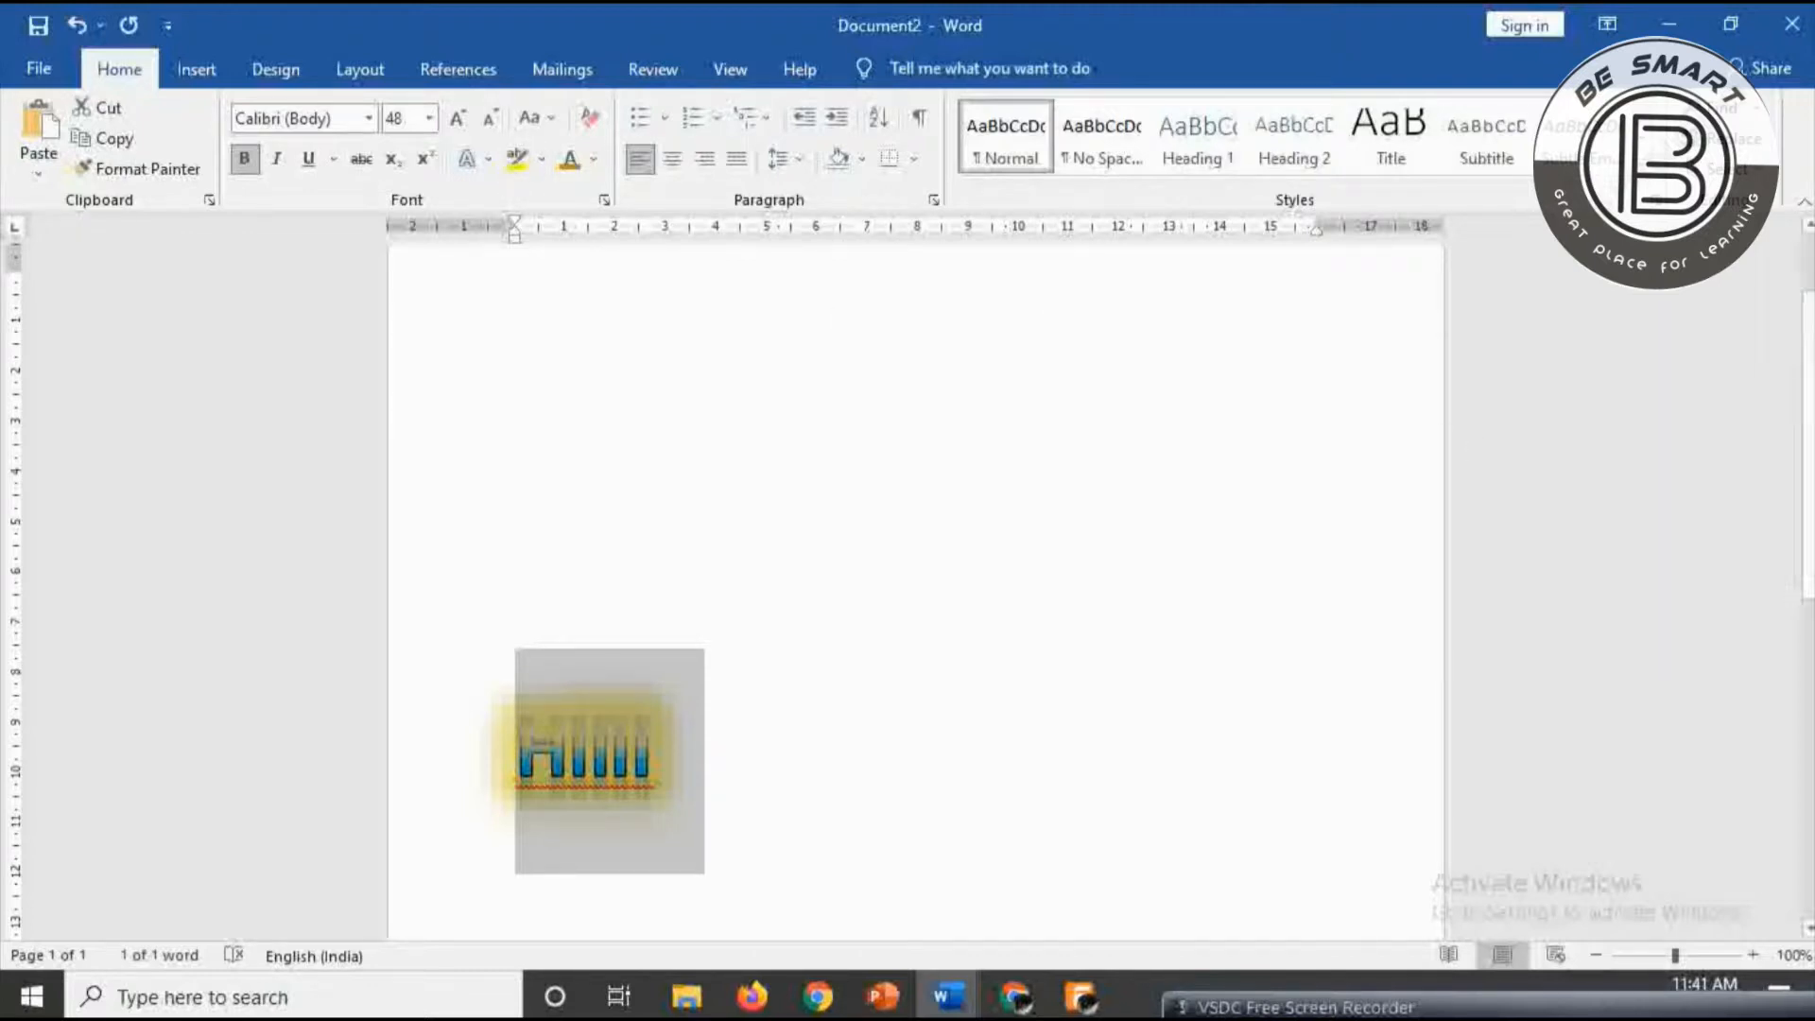
- Add the word "Text" on the line below "Hiiii"
scroll(915, 586, "down", 1)
scroll(915, 586, "down", 3)
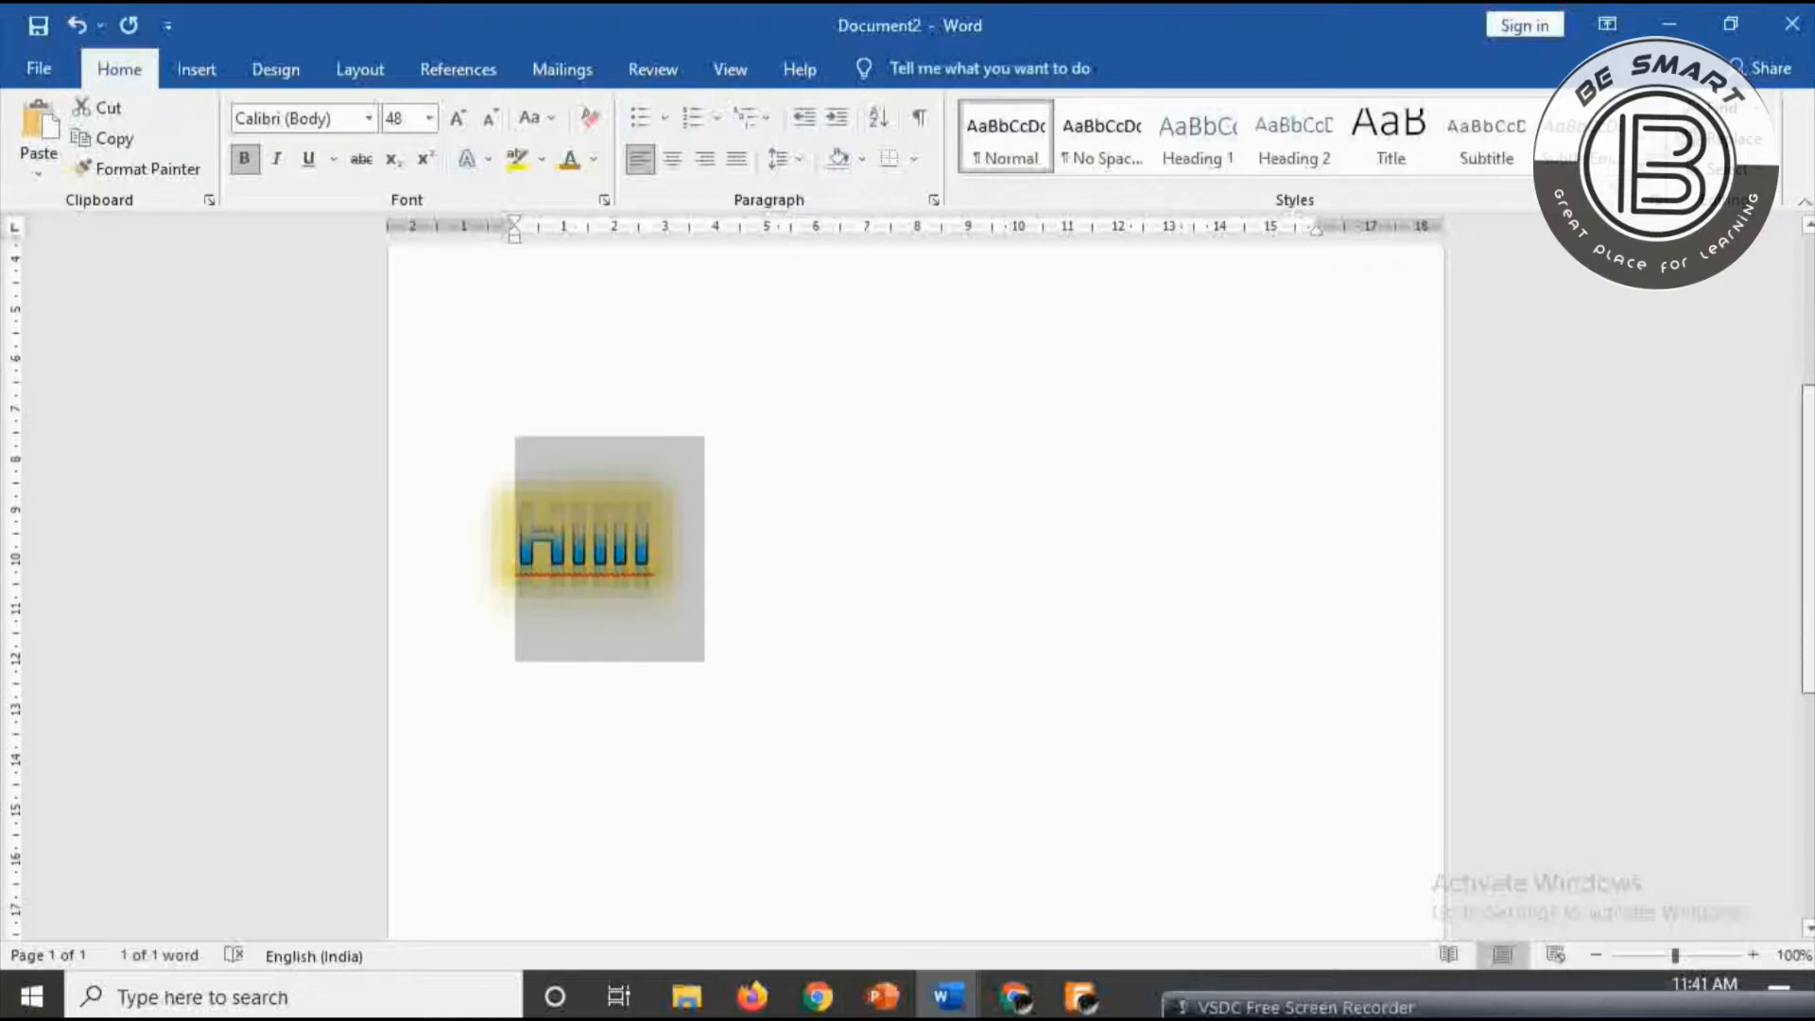
scroll(915, 586, "up", 1)
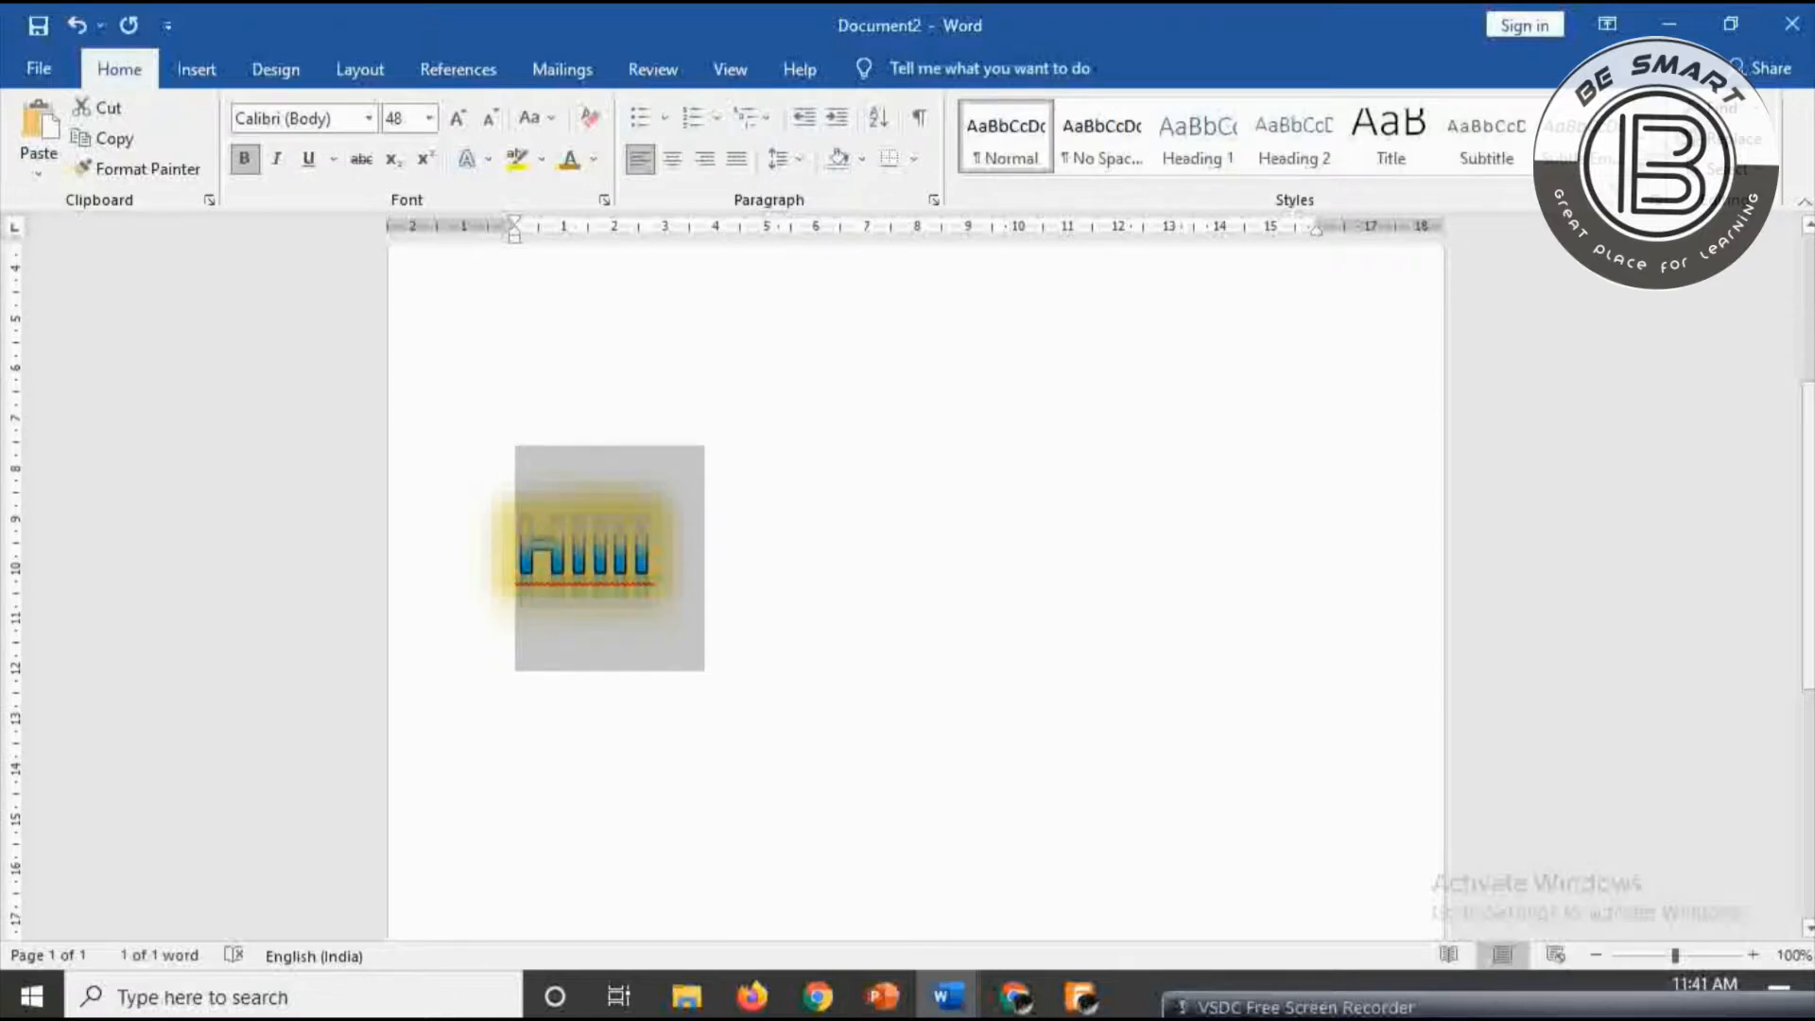
left_click(779, 568)
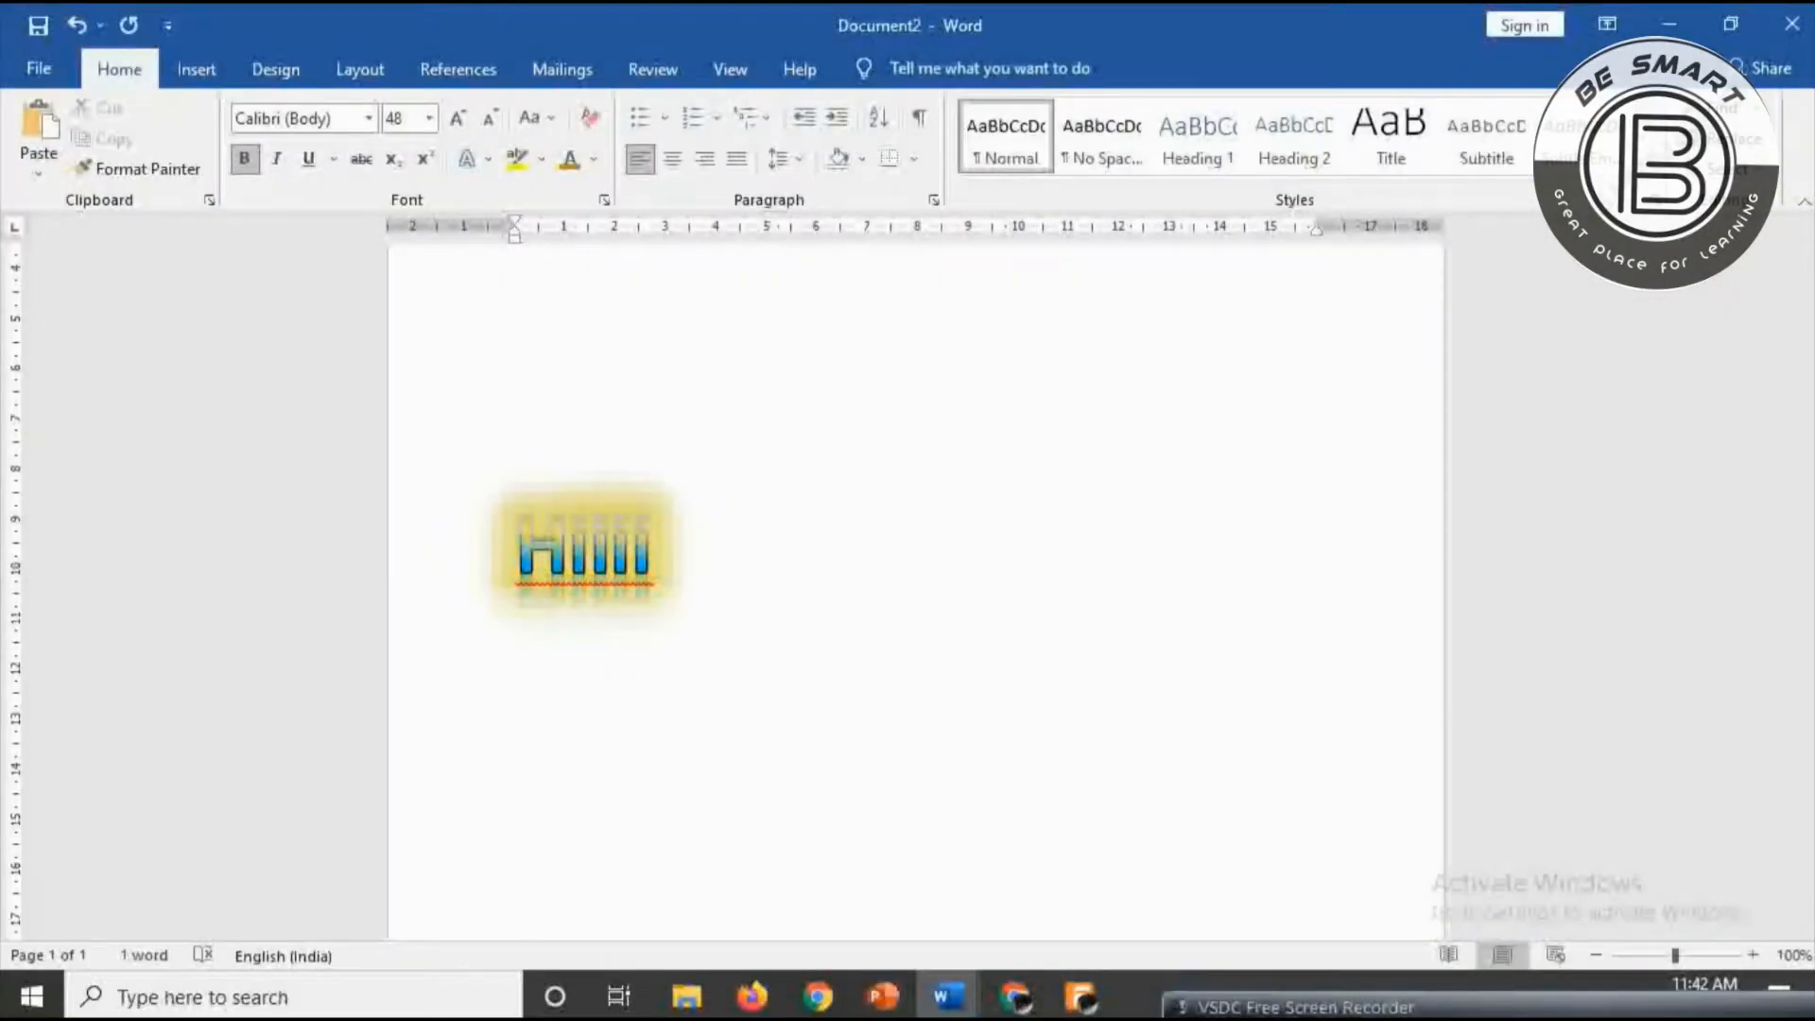
type("Text")
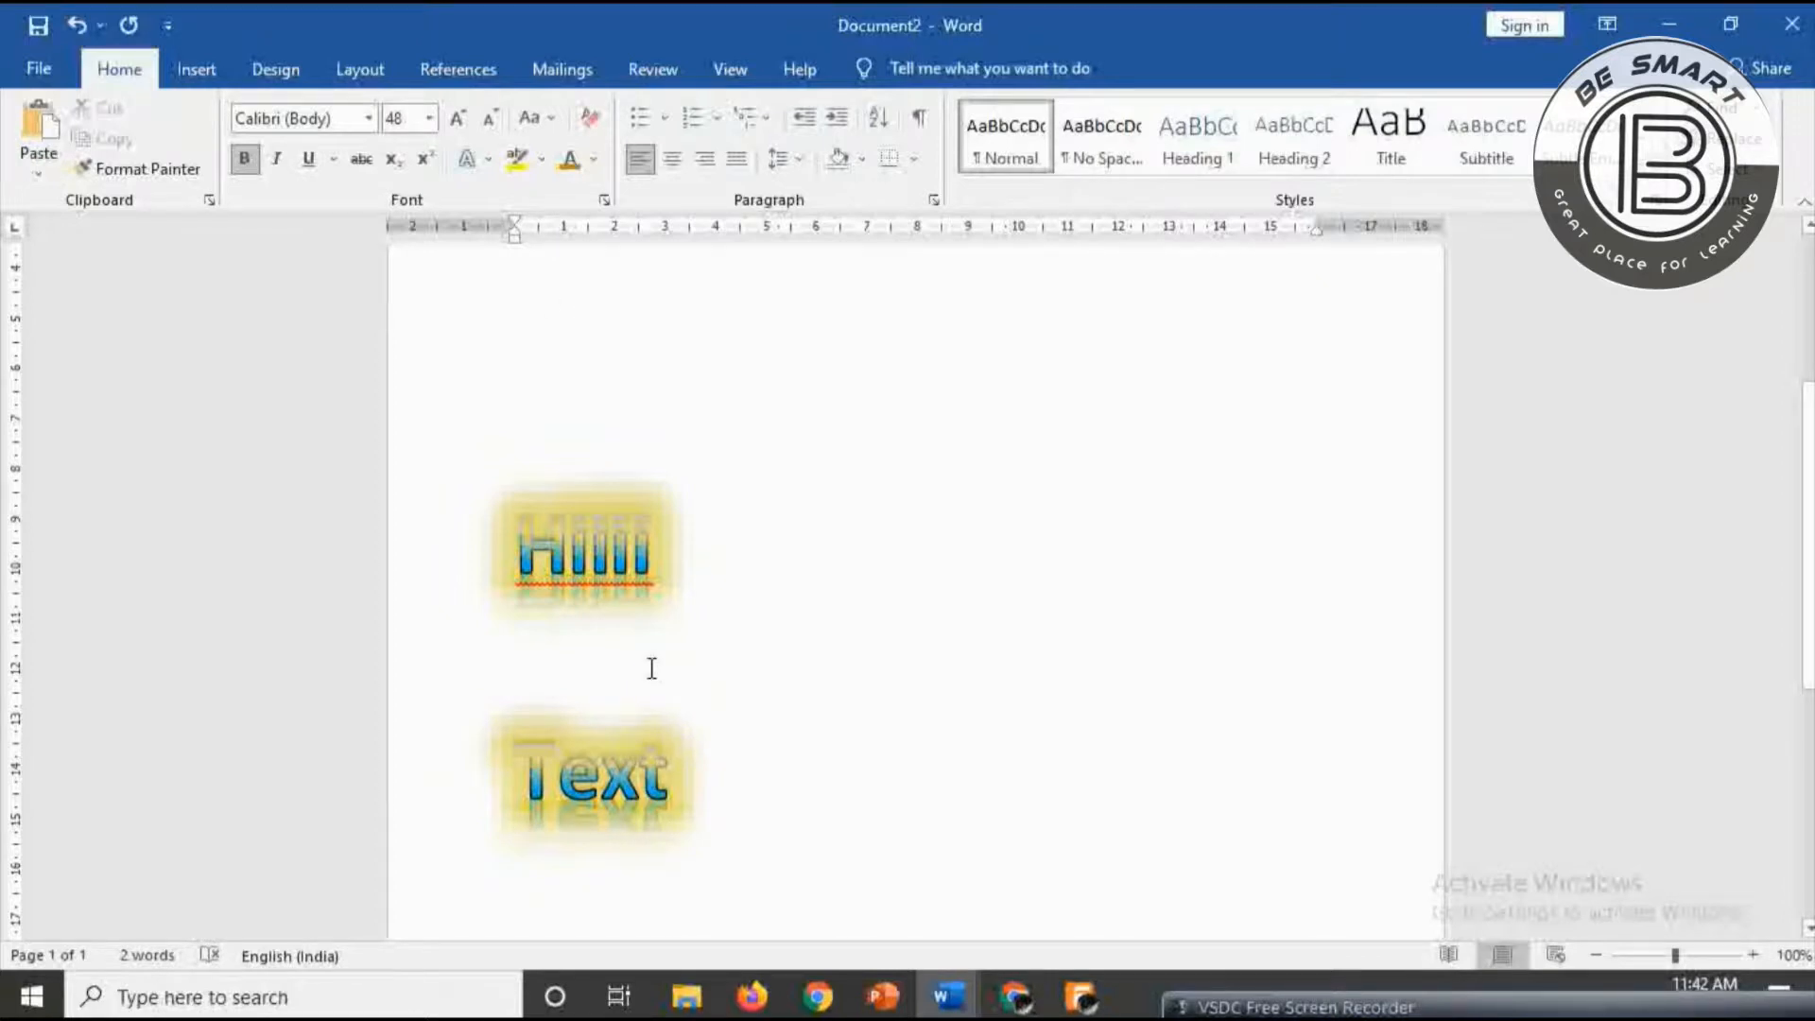
- Apply the plain black text effect with shadow to "Text" and set its font to Times New Roman
key("ctrl+a")
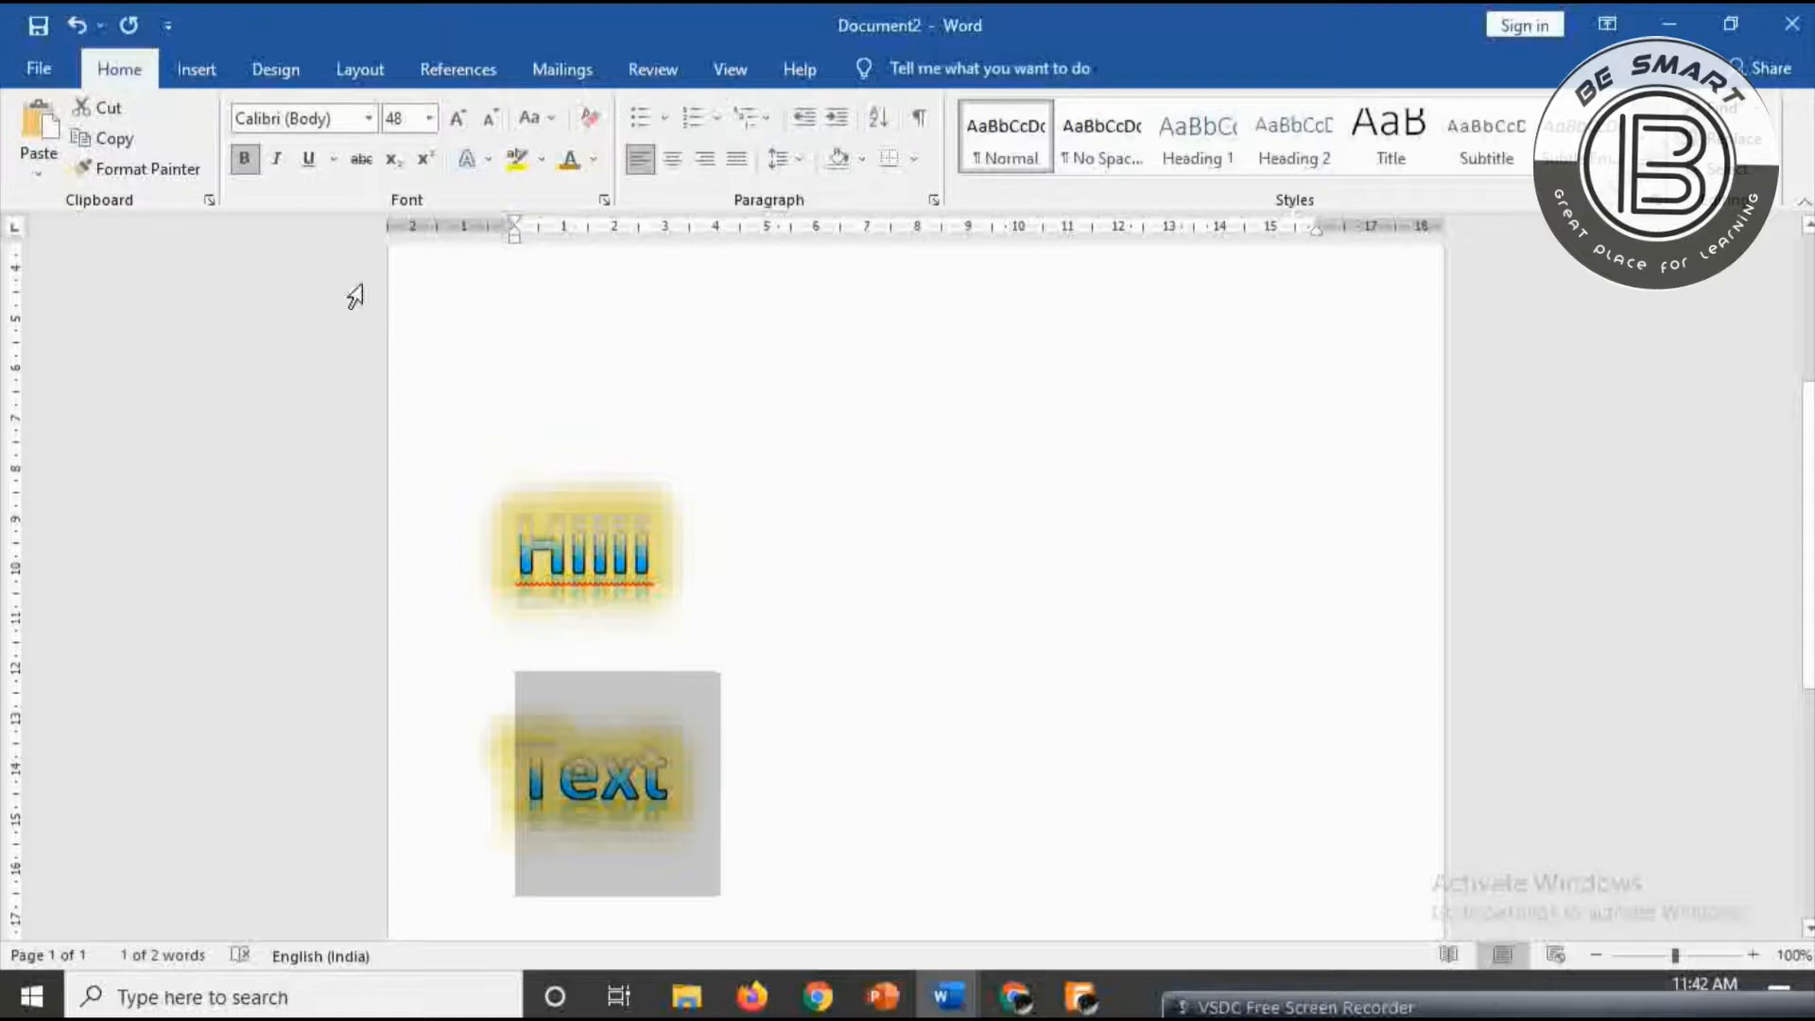
left_click(488, 160)
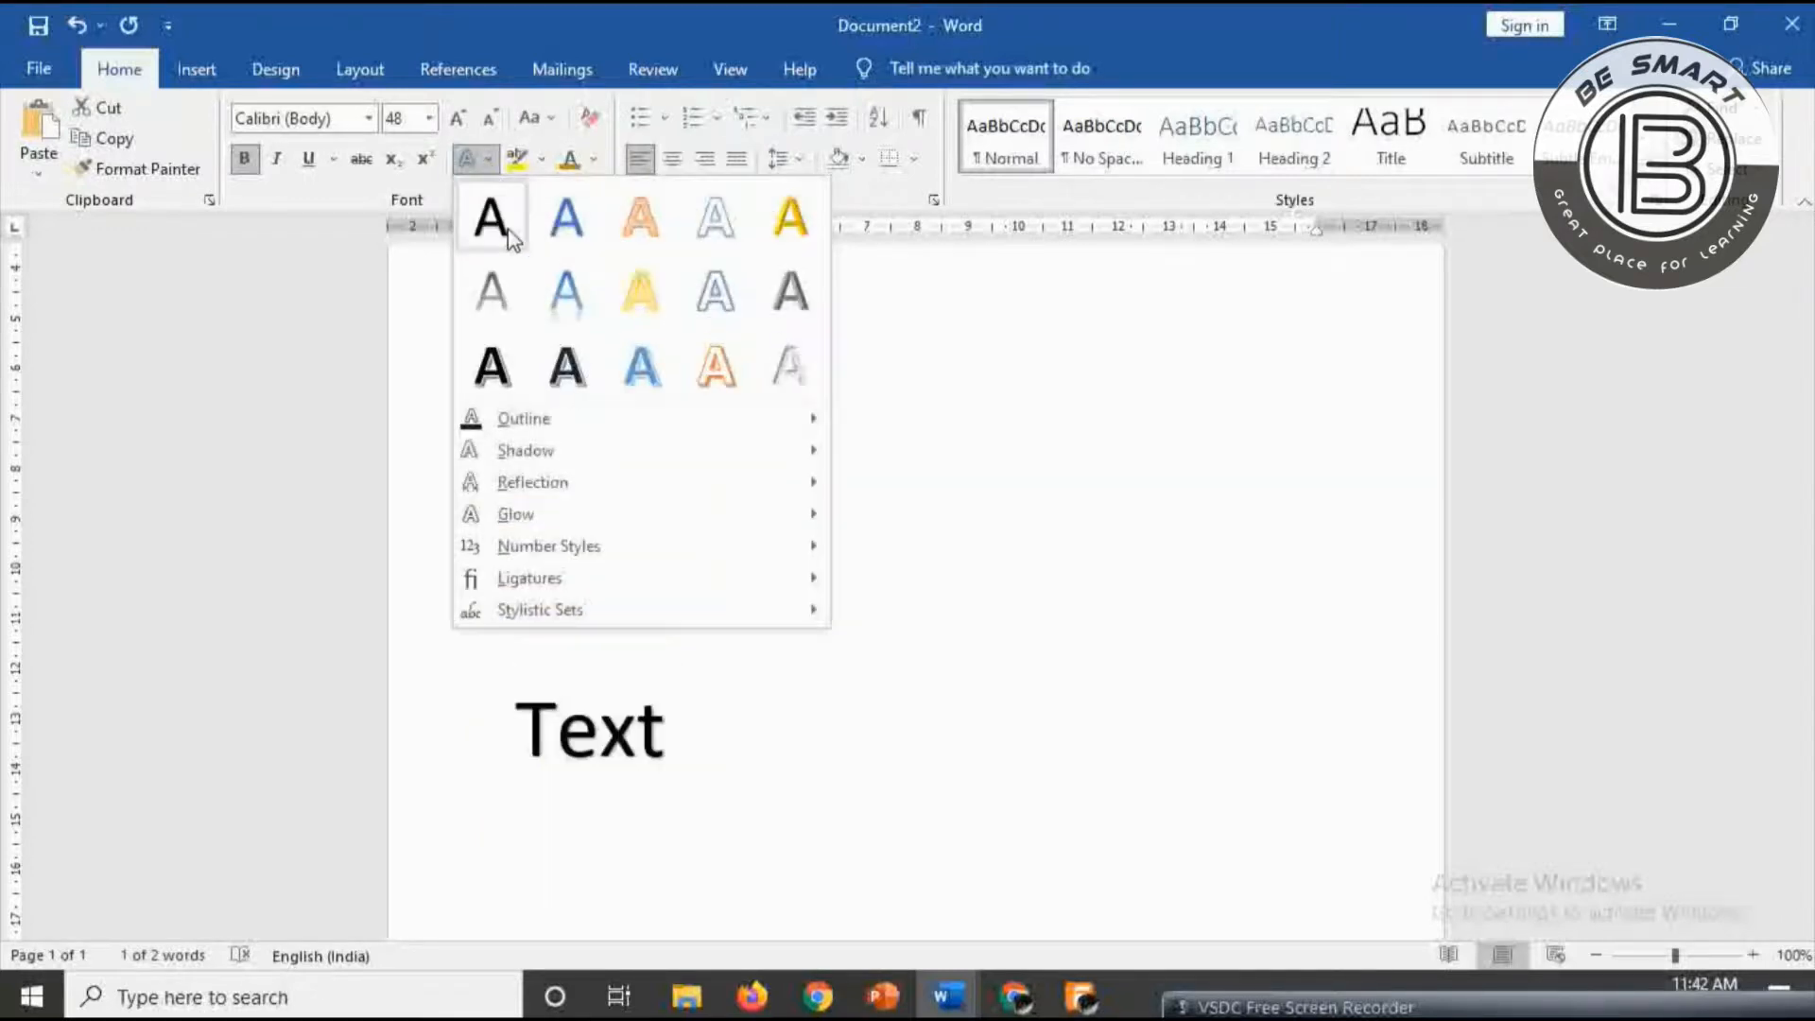
left_click(491, 218)
left_click(367, 117)
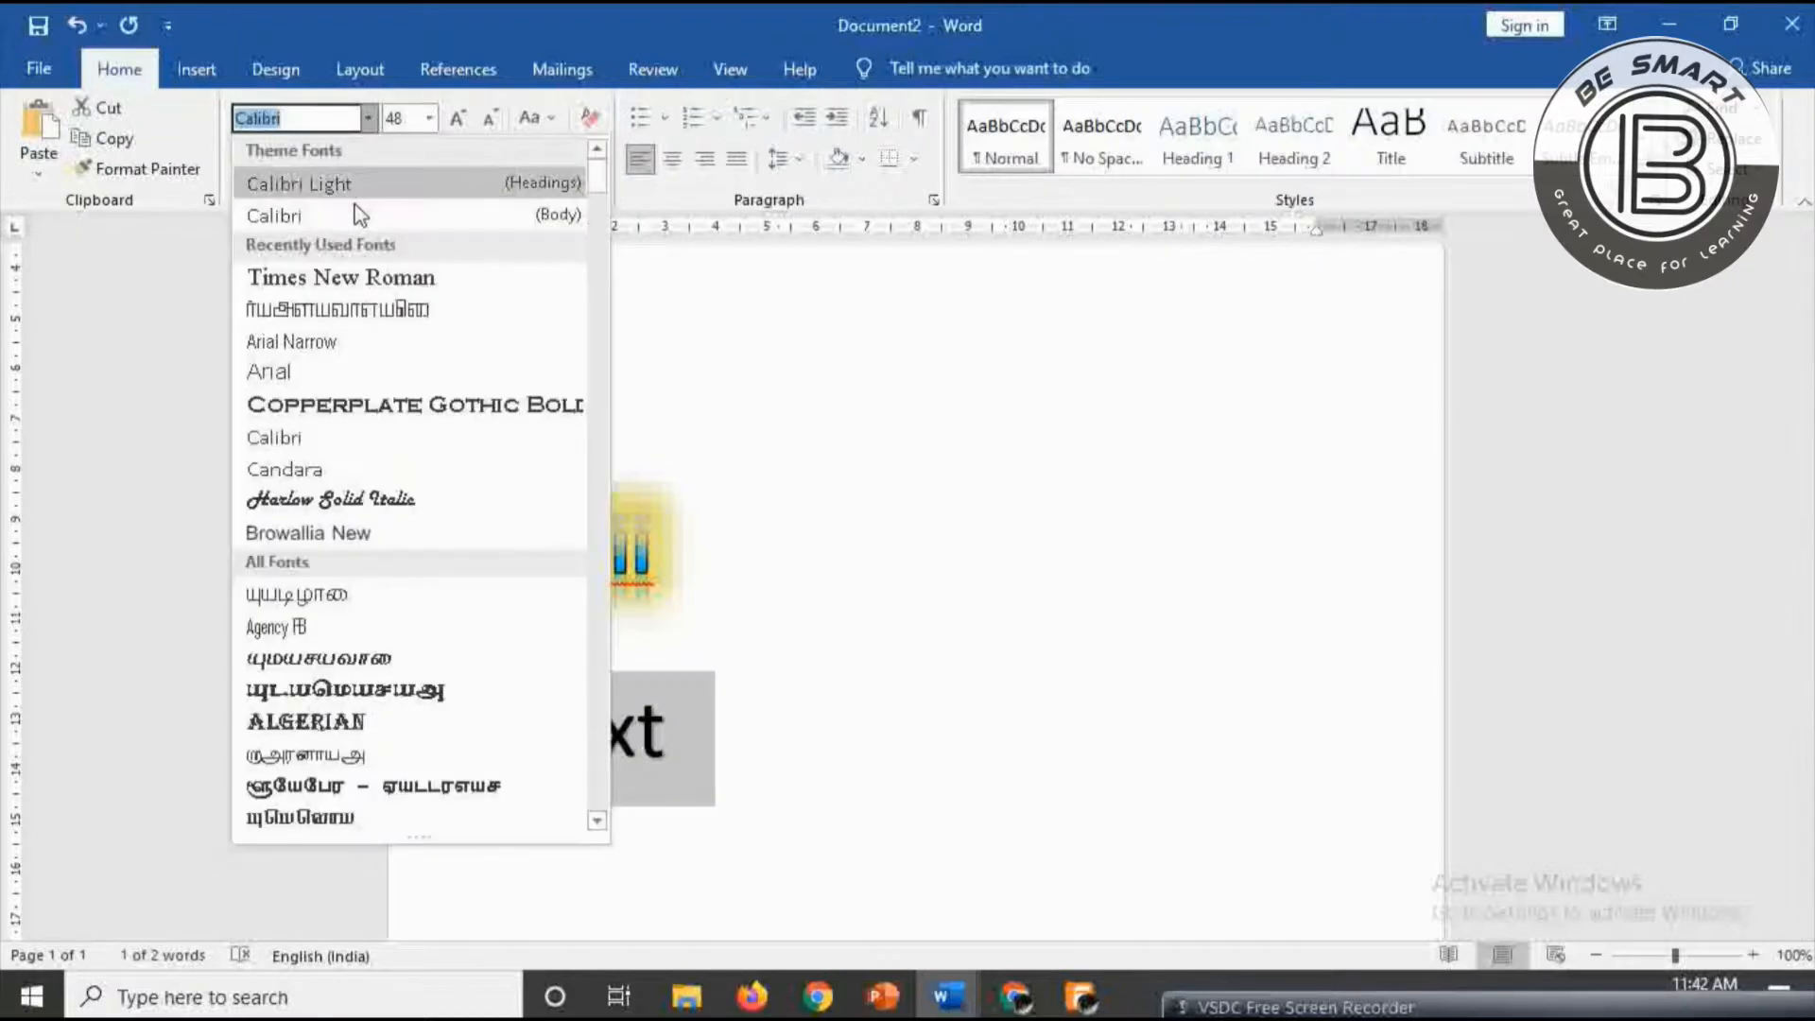
left_click(361, 276)
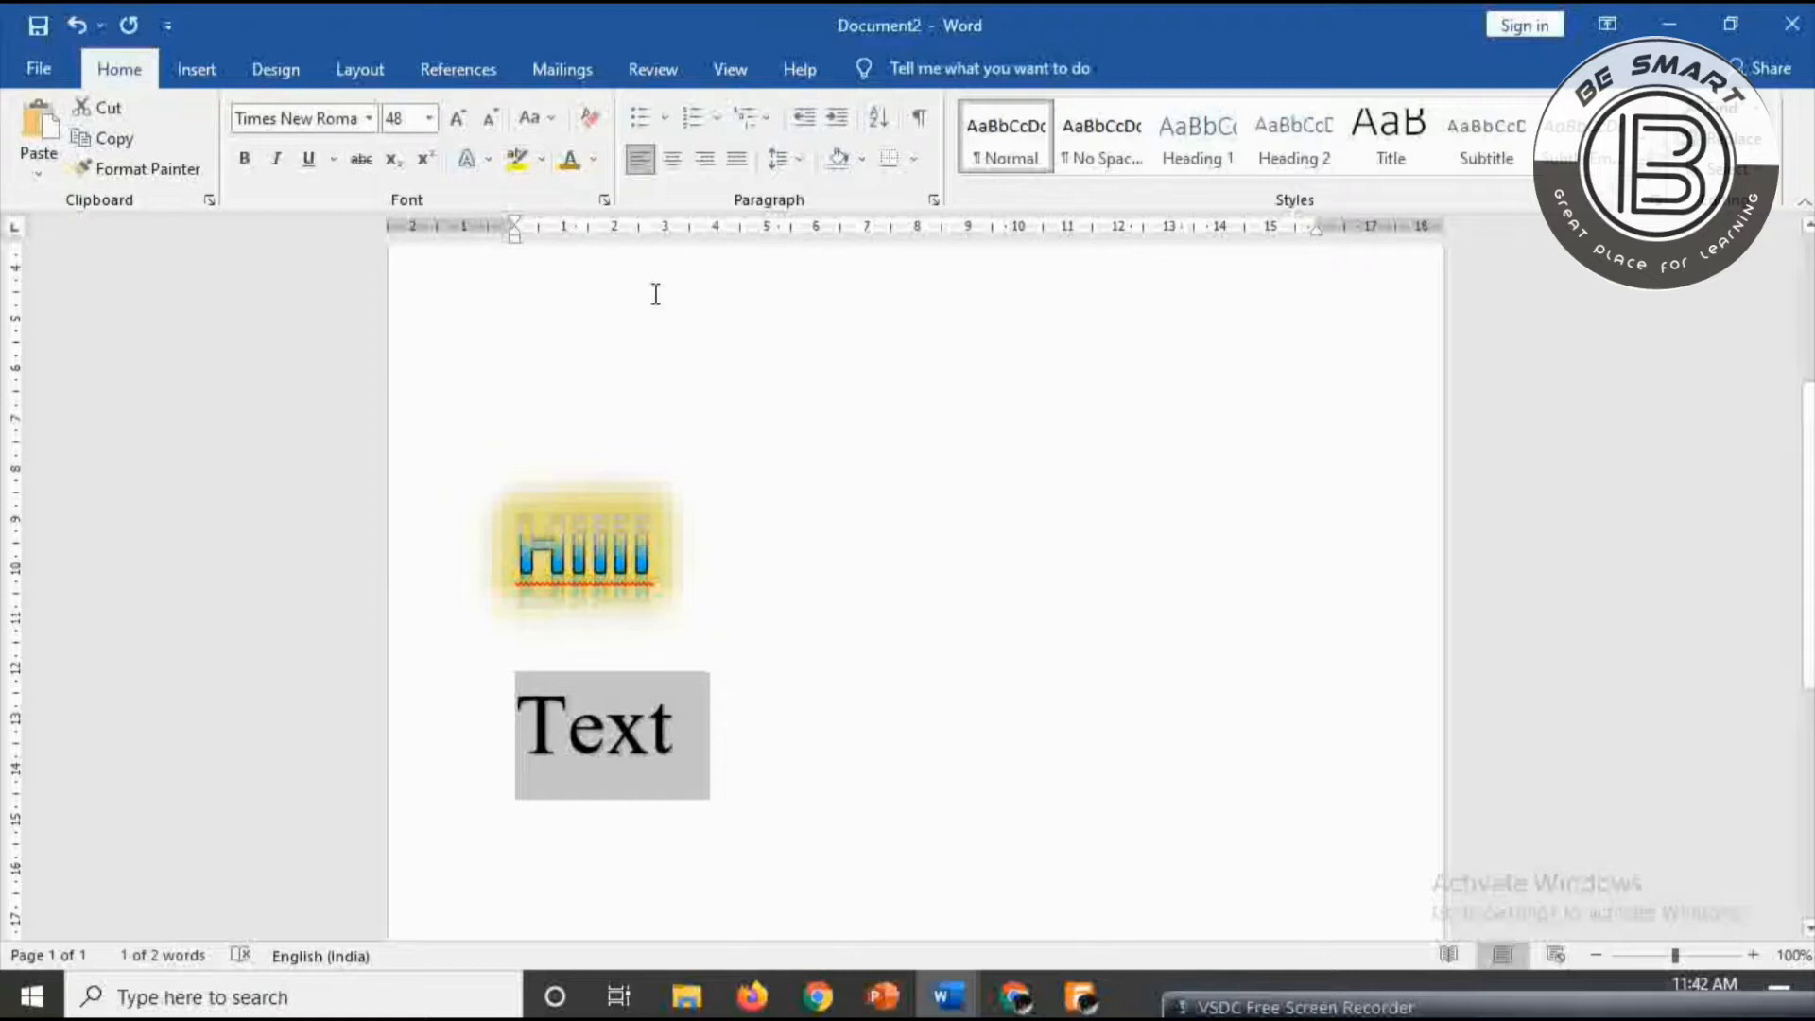
- Set the character spacing of "Text" to Expanded by 6.2 pt in the advanced font settings
left_click(605, 201)
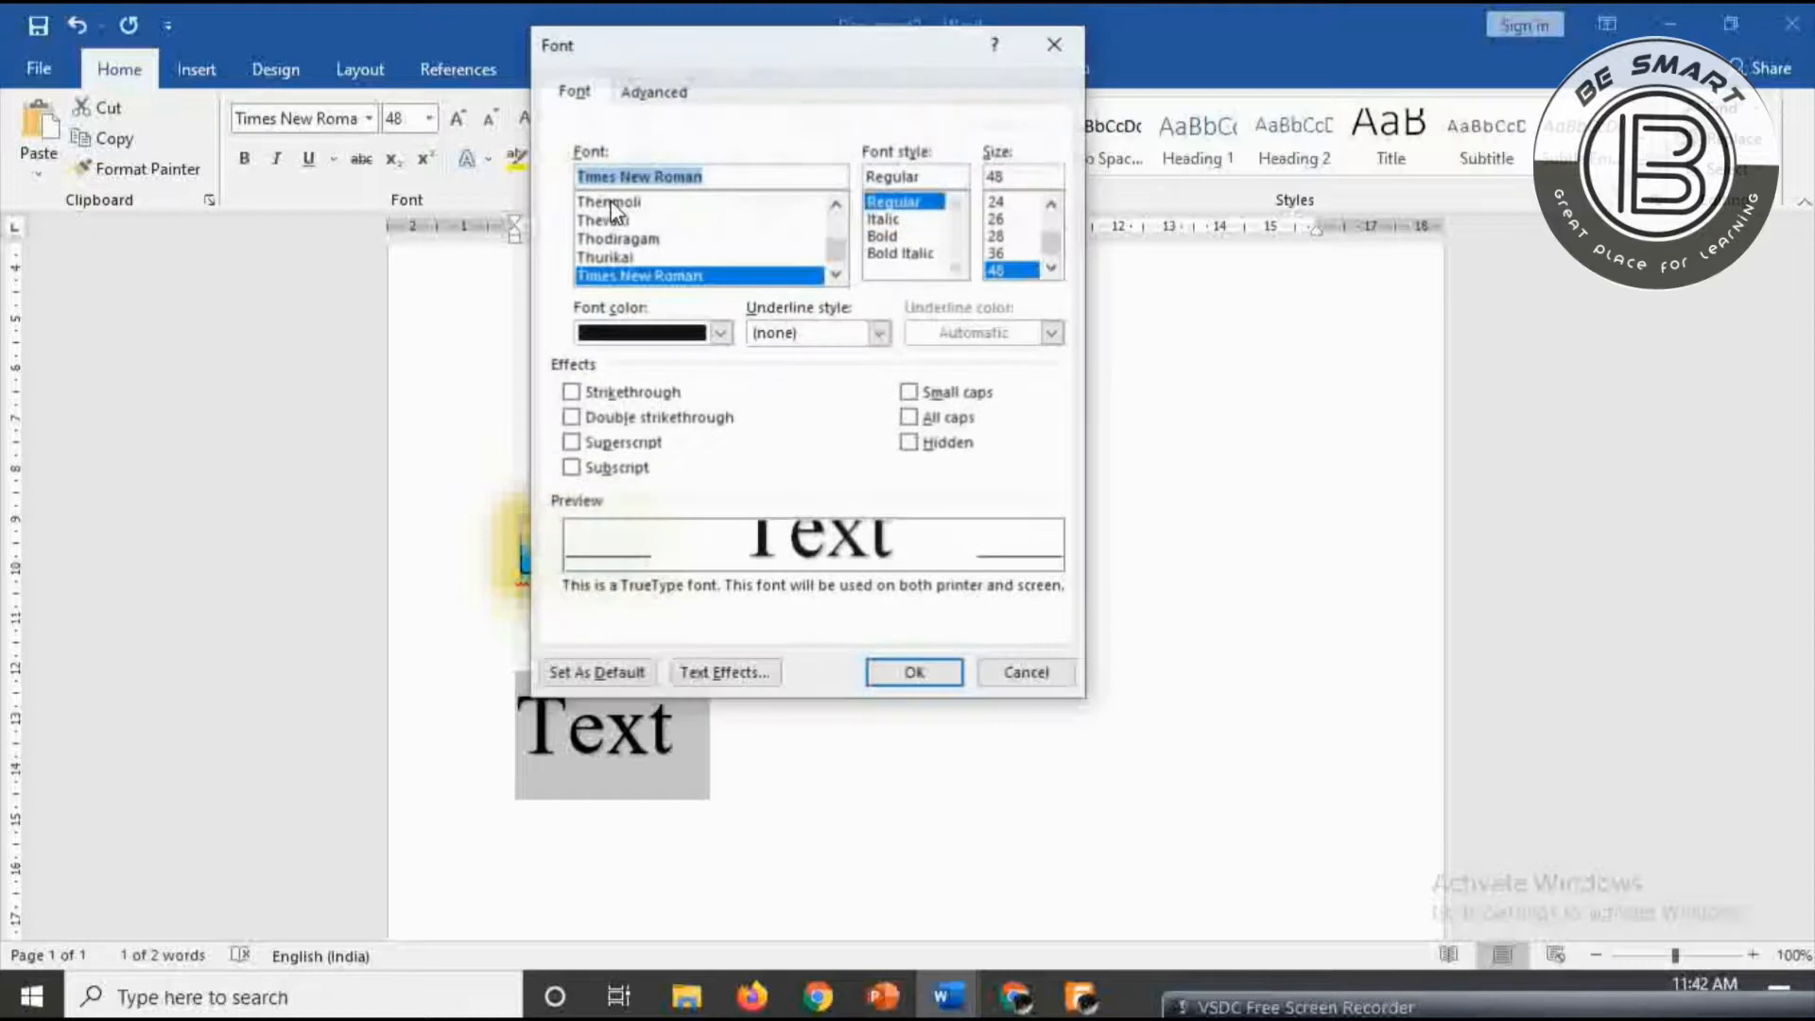
left_click(670, 93)
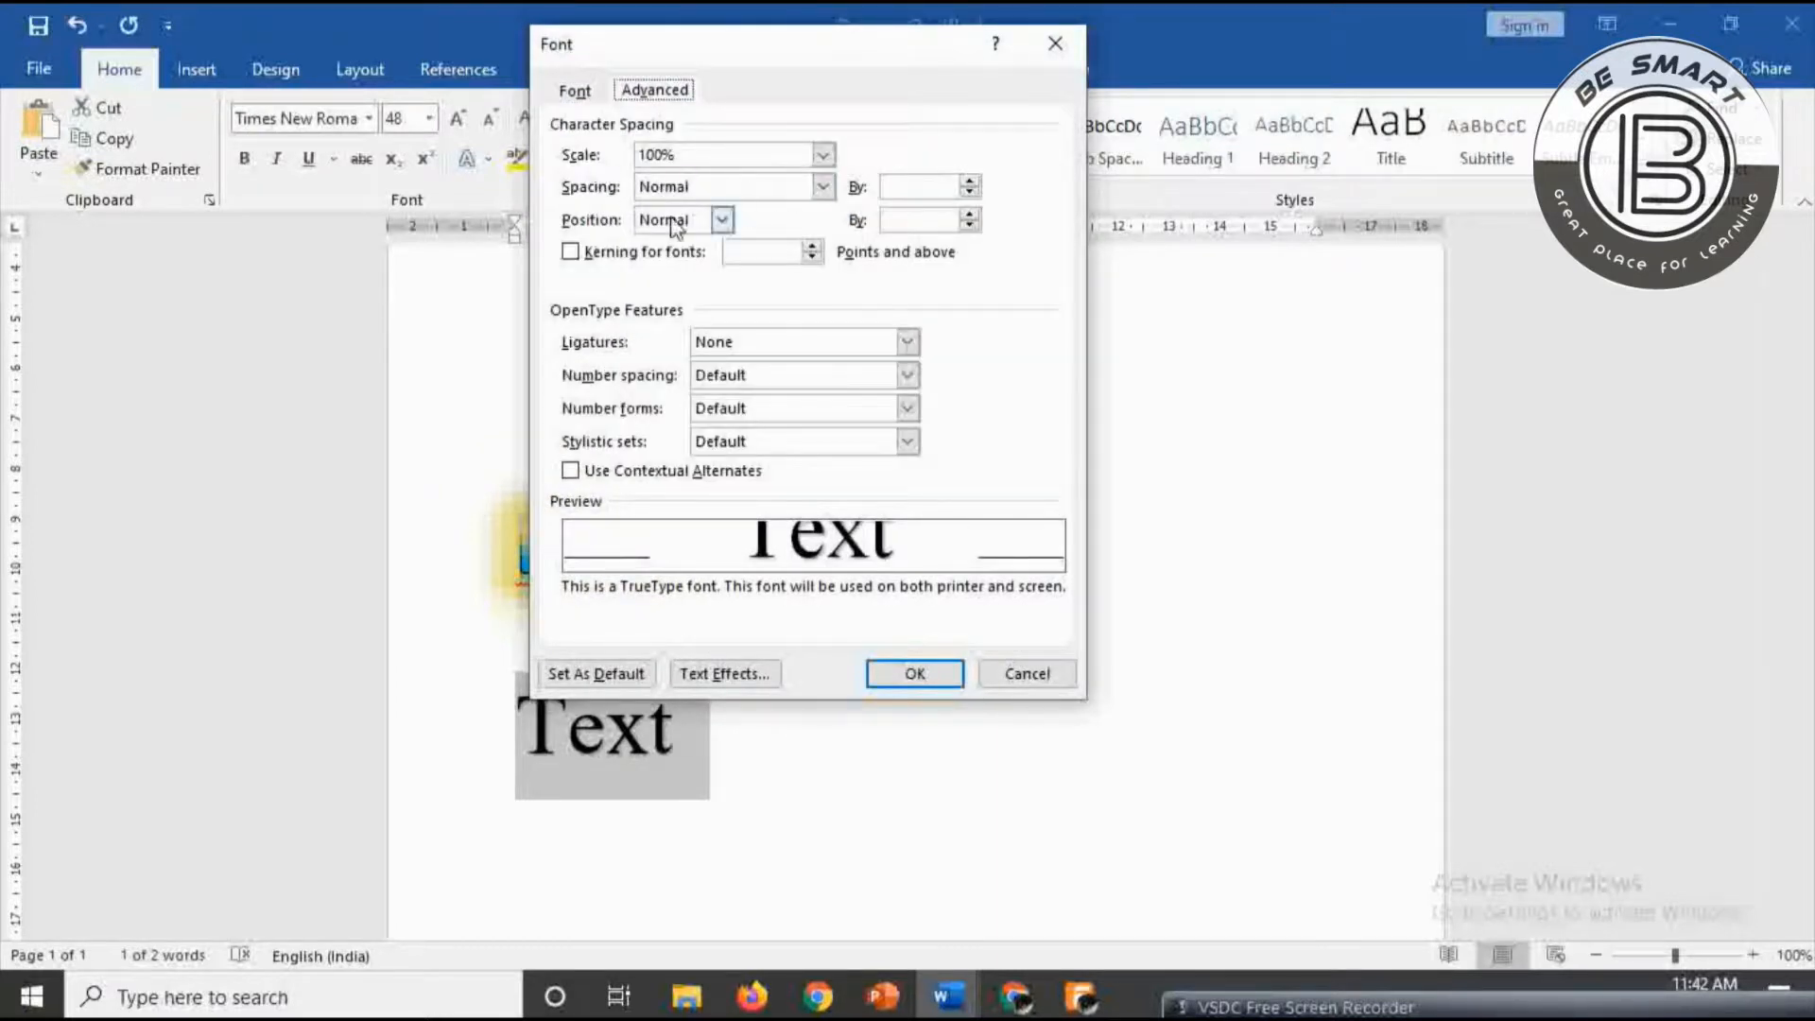
left_click(823, 188)
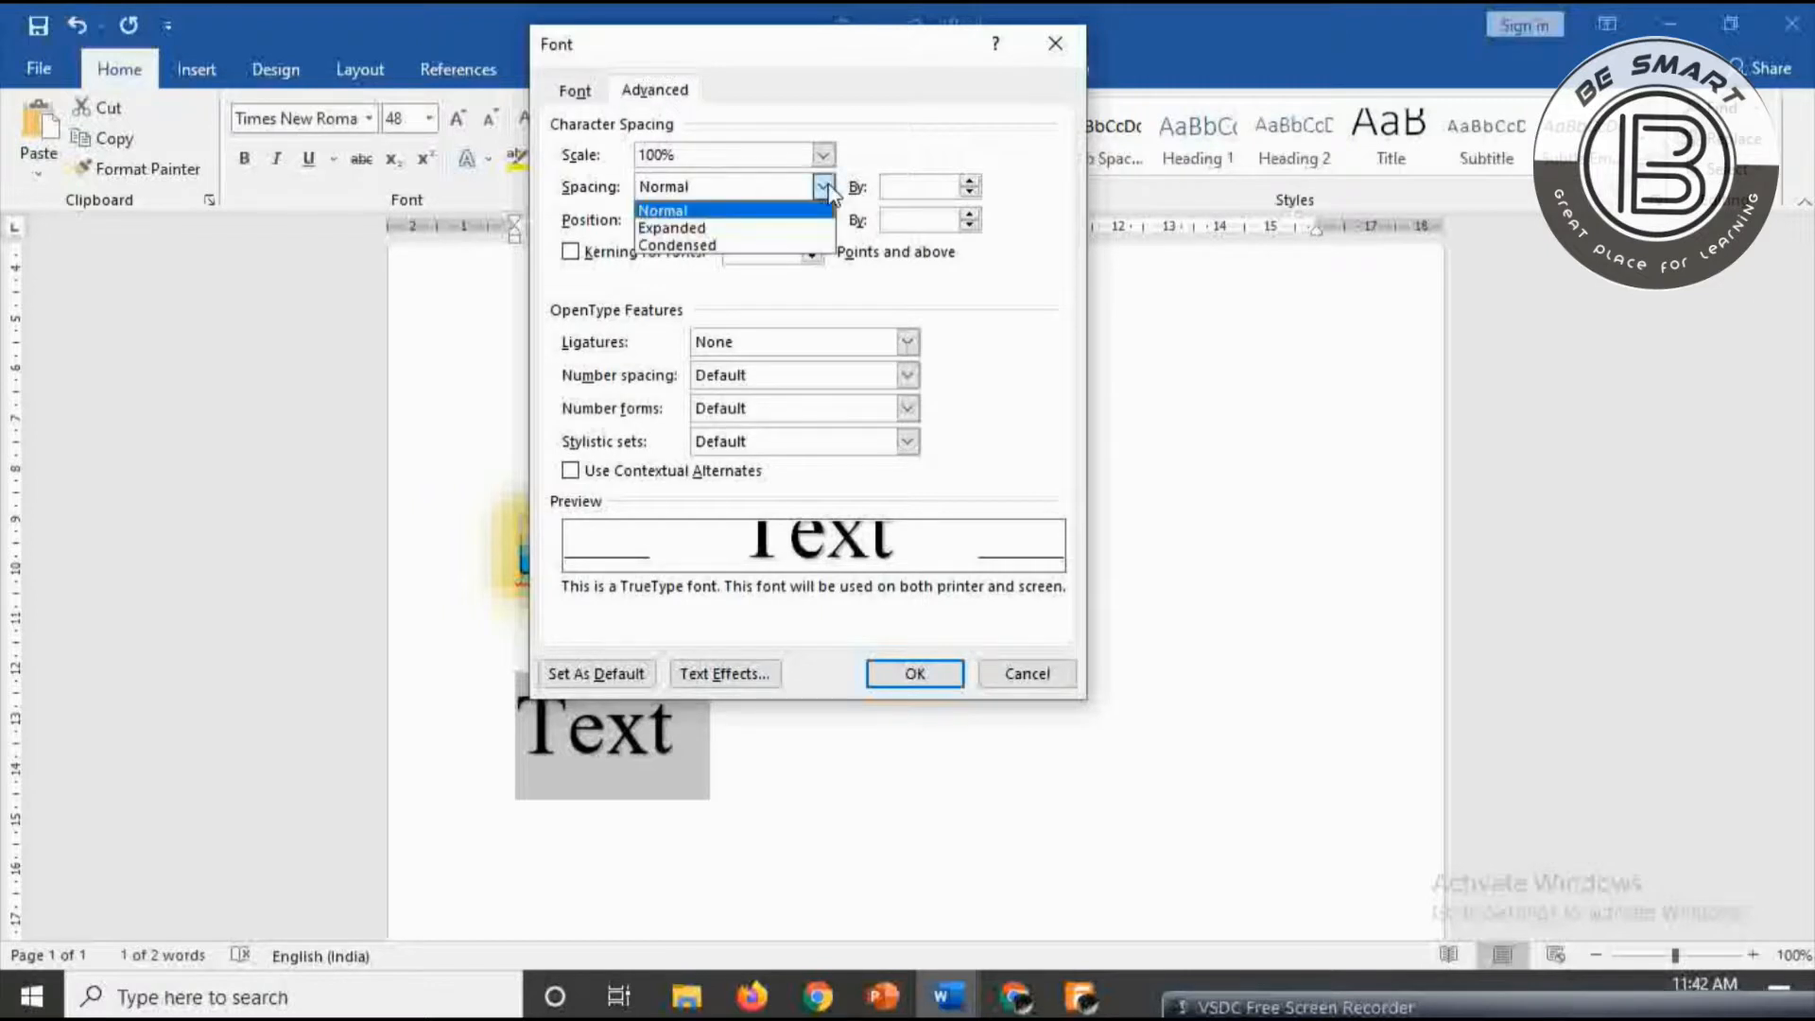
left_click(776, 231)
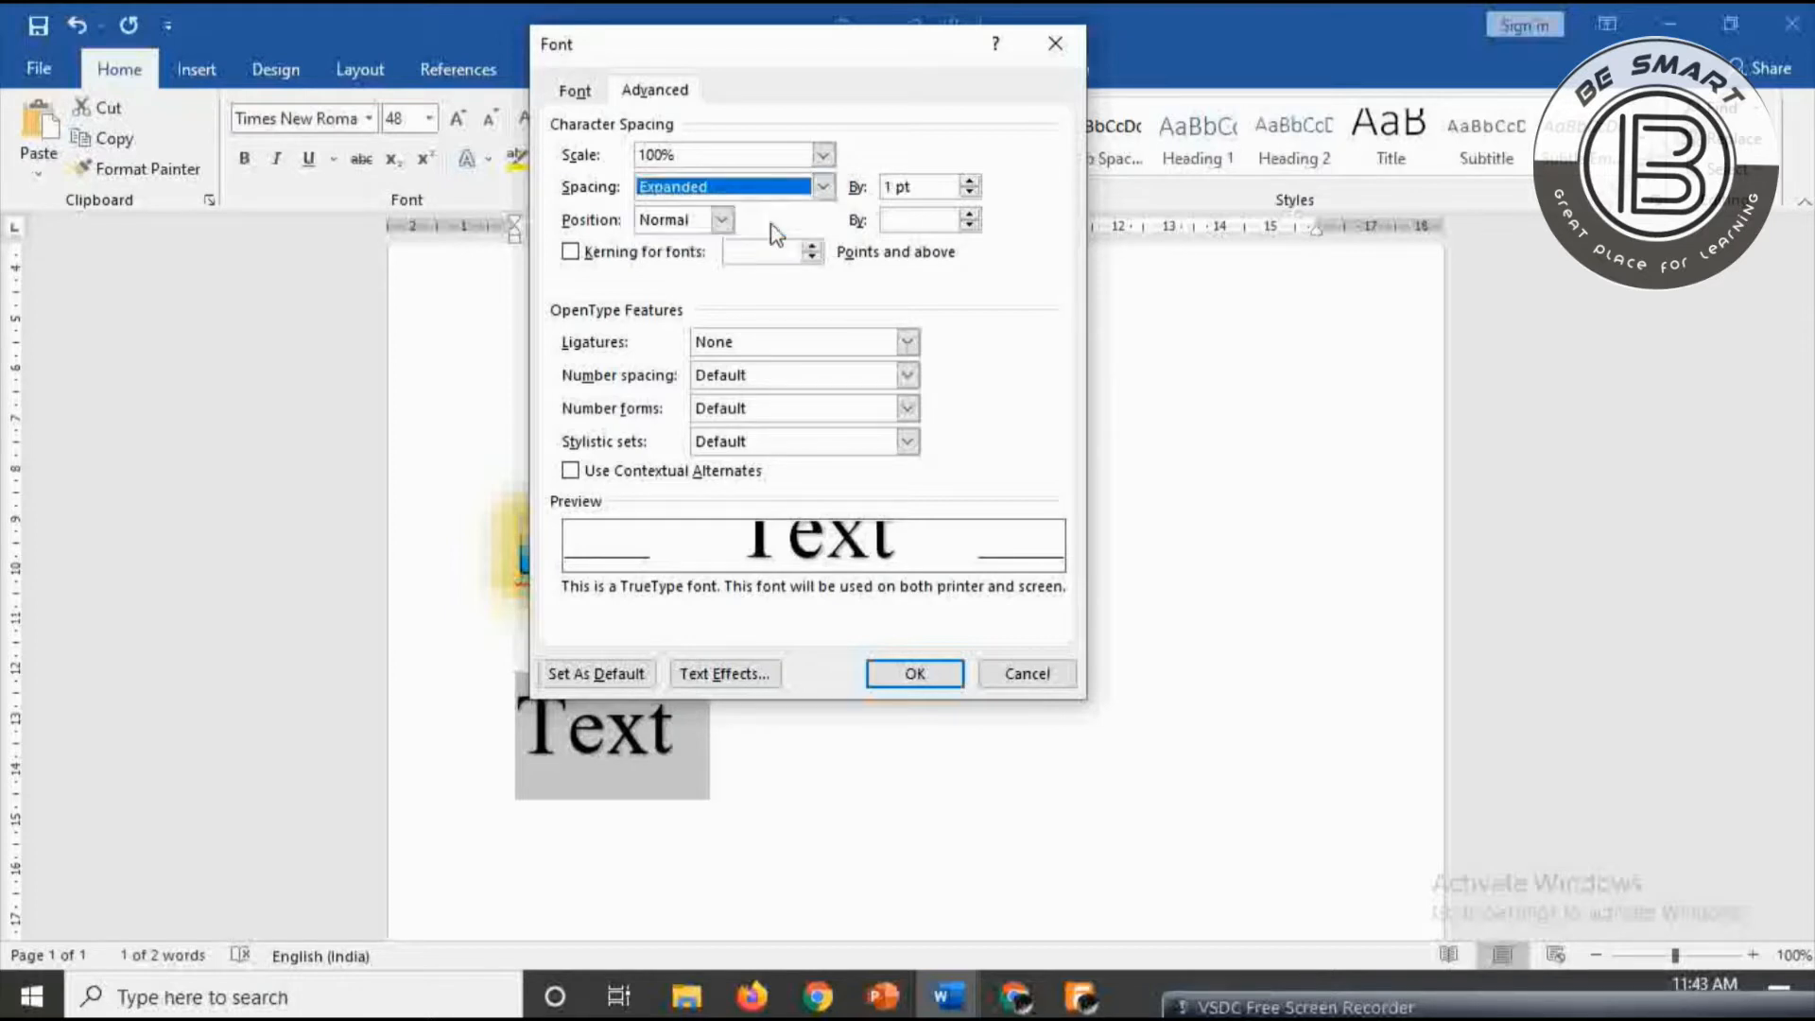
left_click(970, 182)
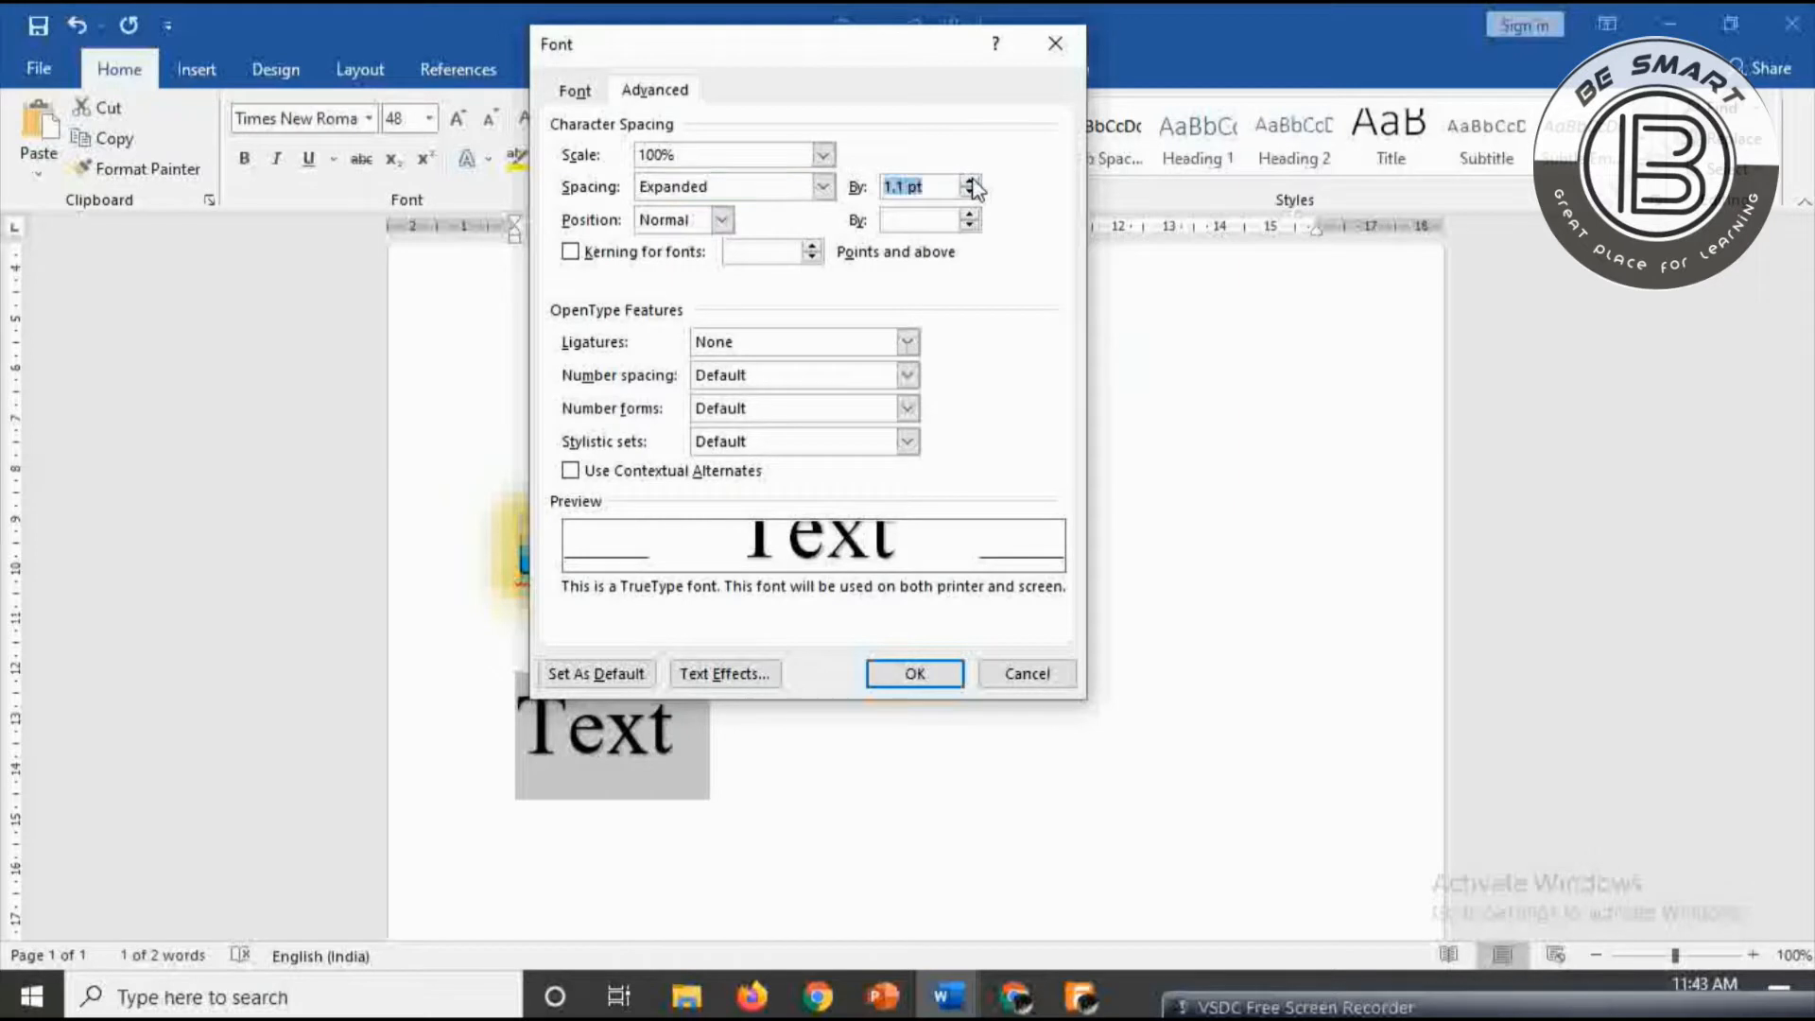
left_click(970, 181)
left_click(970, 181)
left_click(970, 181)
left_click(970, 181)
left_click(969, 182)
left_click(970, 182)
left_click(970, 182)
left_click(970, 182)
left_click(970, 182)
left_click(970, 181)
left_click(970, 182)
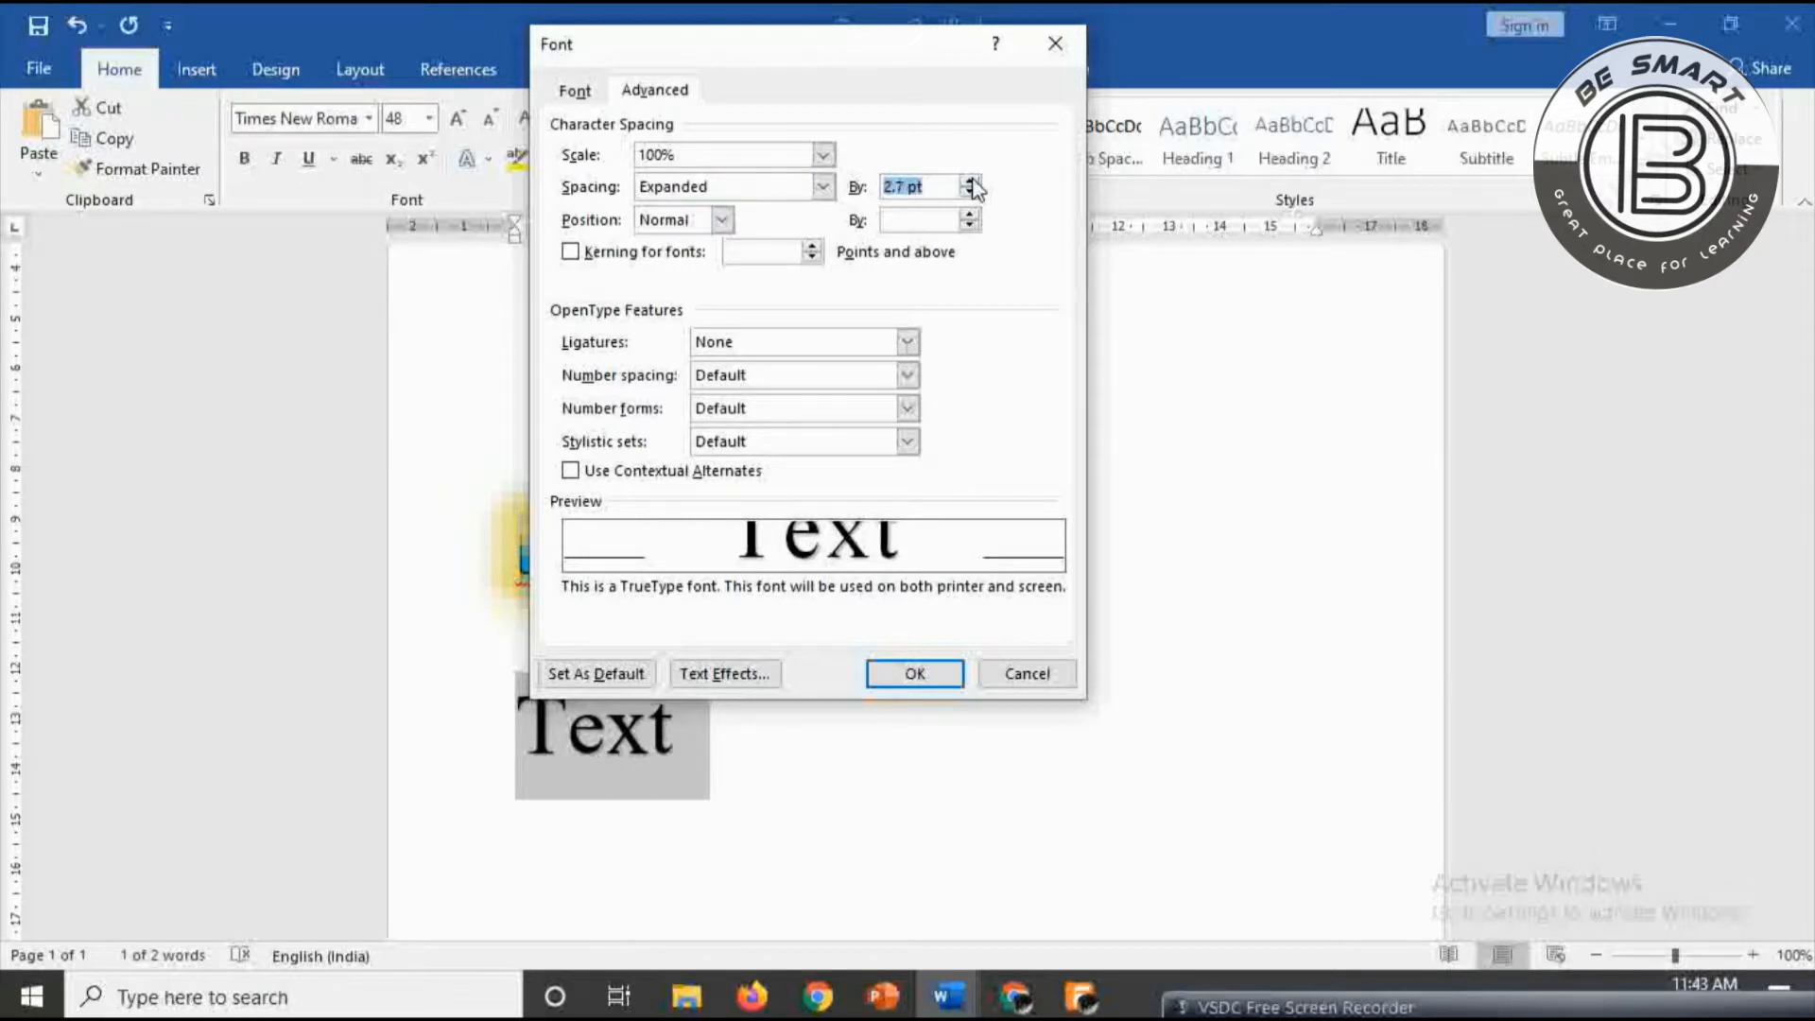
left_click(970, 181)
left_click(971, 182)
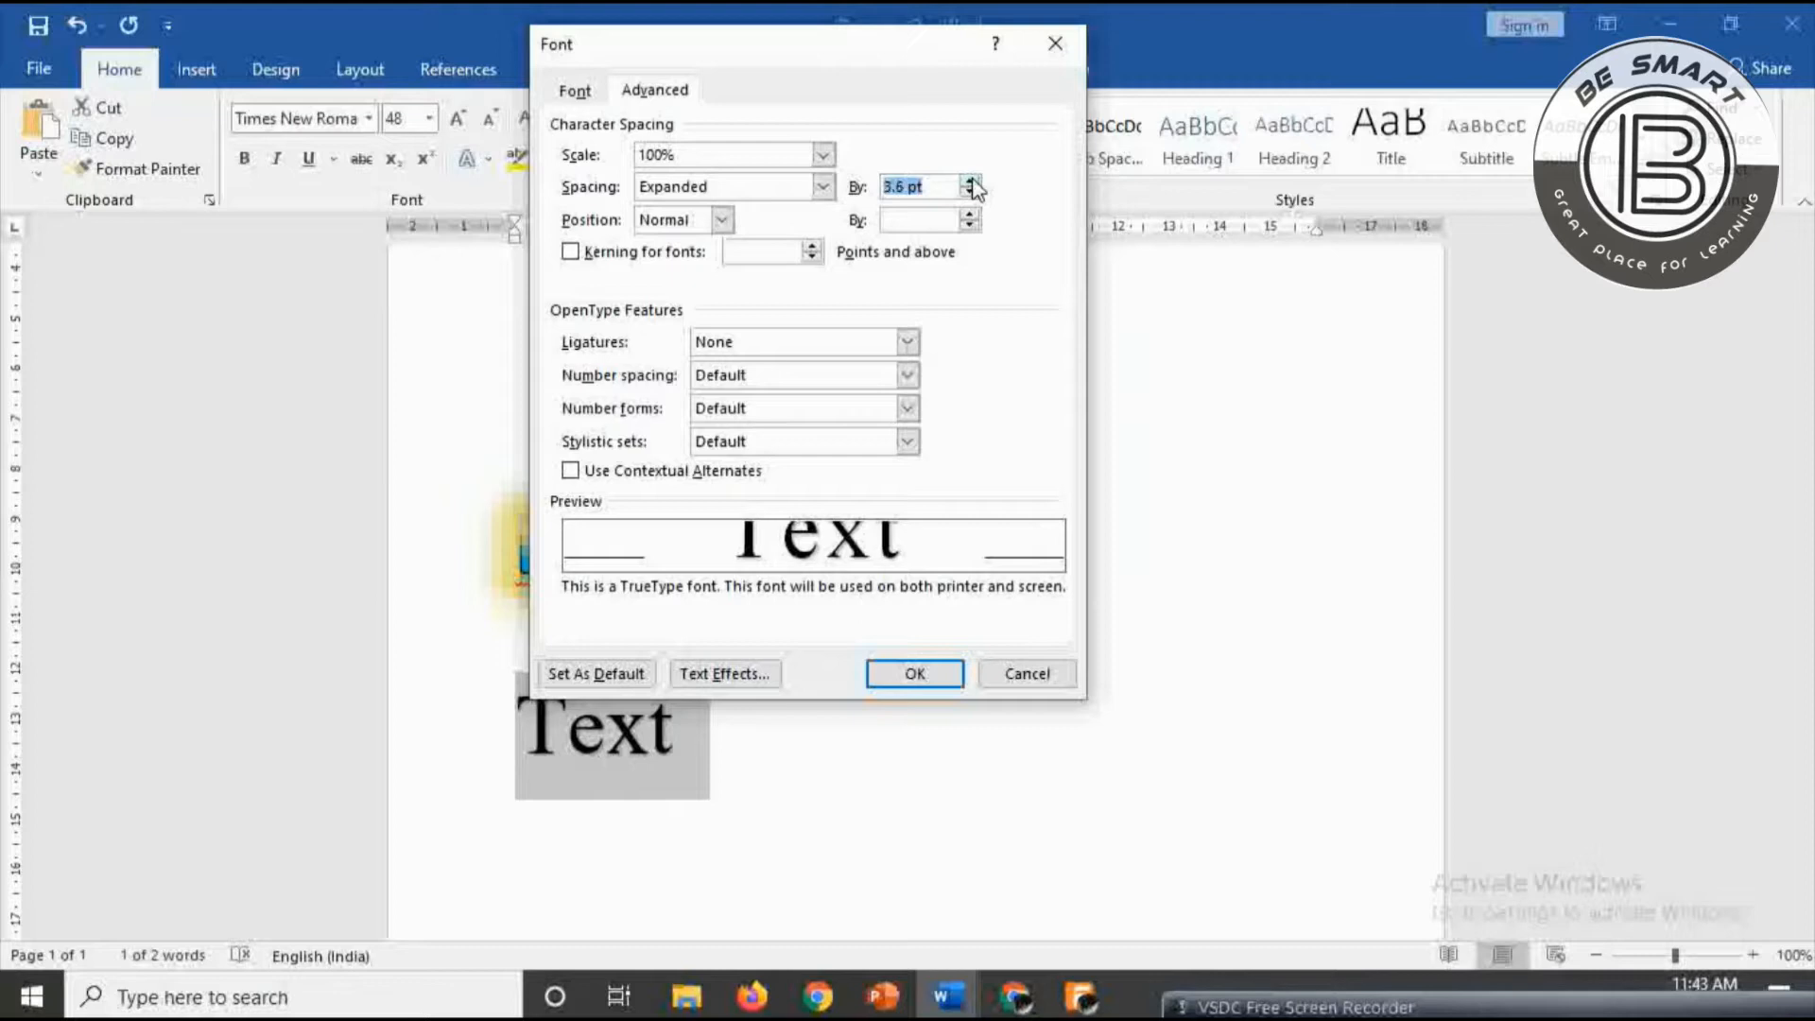
left_click(971, 181)
left_click(971, 181)
left_click(969, 180)
left_click(969, 179)
left_click(971, 180)
left_click(971, 180)
left_click(971, 181)
left_click(971, 181)
left_click(970, 181)
left_click(971, 181)
left_click(971, 180)
left_click(971, 181)
- Switch the character spacing of "Text" to Condensed by 5.1 pt
left_click(824, 189)
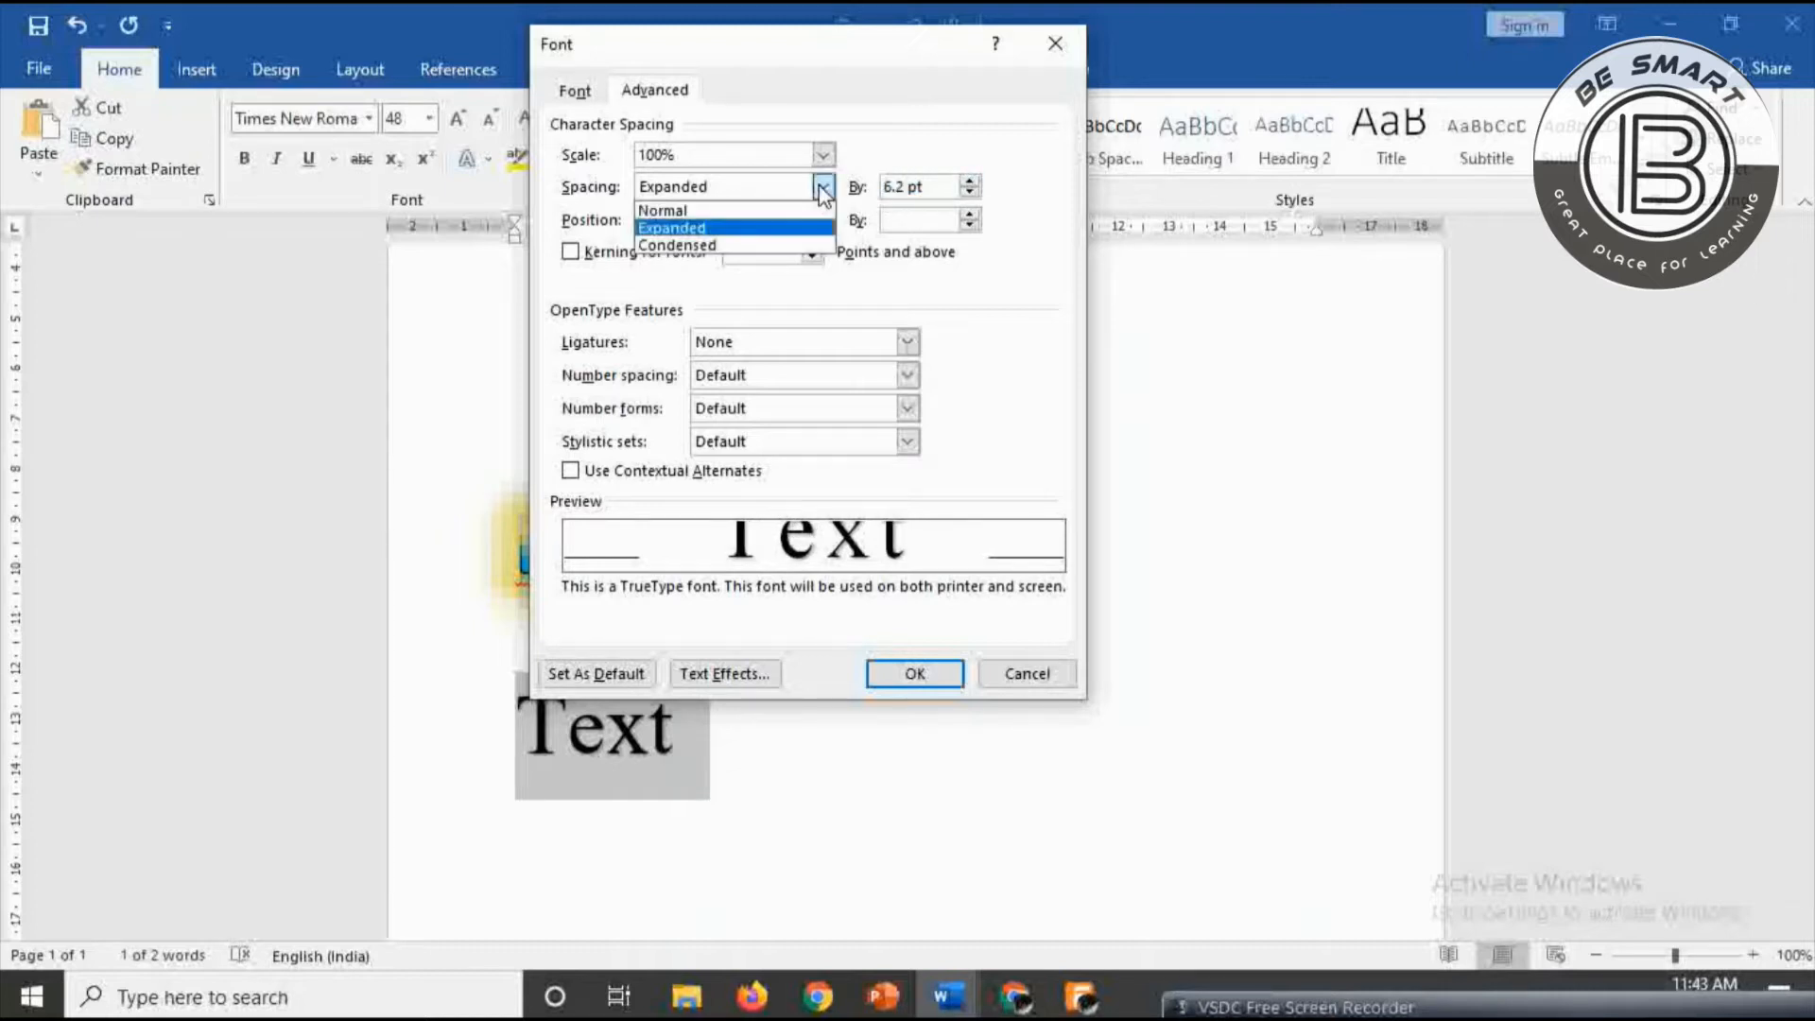
left_click(775, 247)
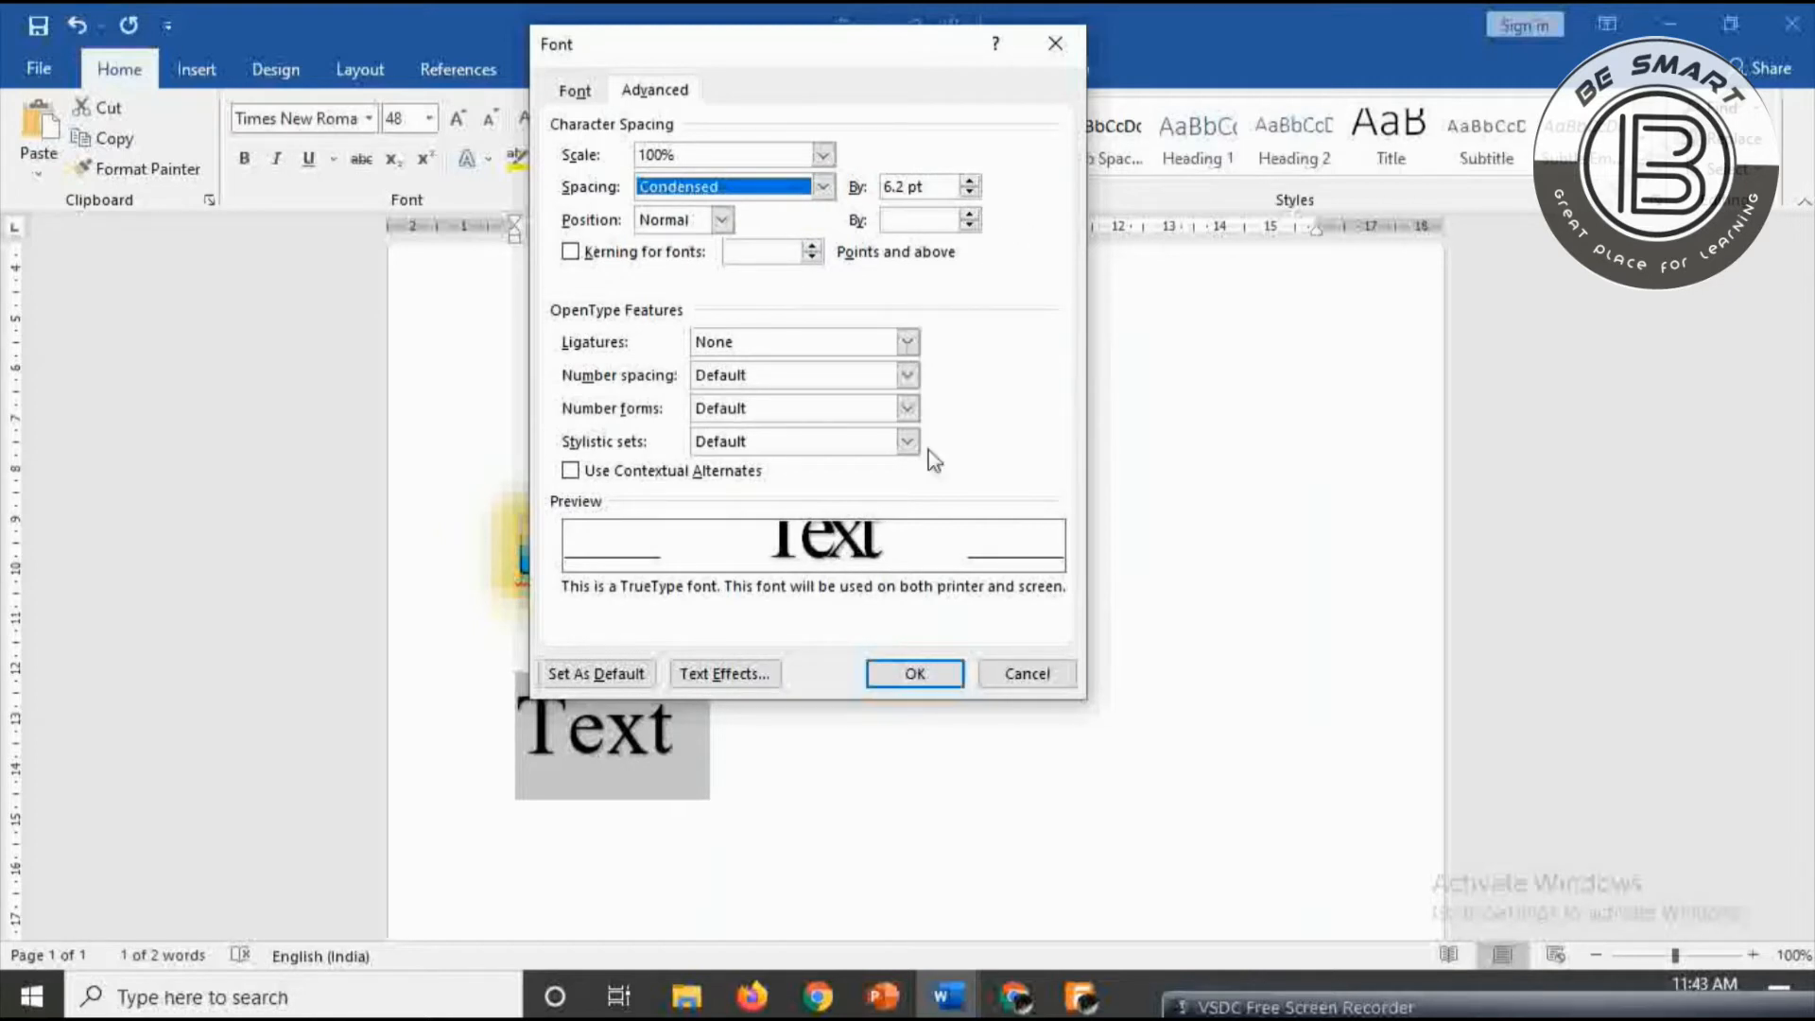
left_click(969, 192)
left_click(969, 192)
left_click(969, 184)
left_click(969, 185)
left_click(969, 185)
left_click(969, 184)
left_click(969, 184)
left_click(968, 184)
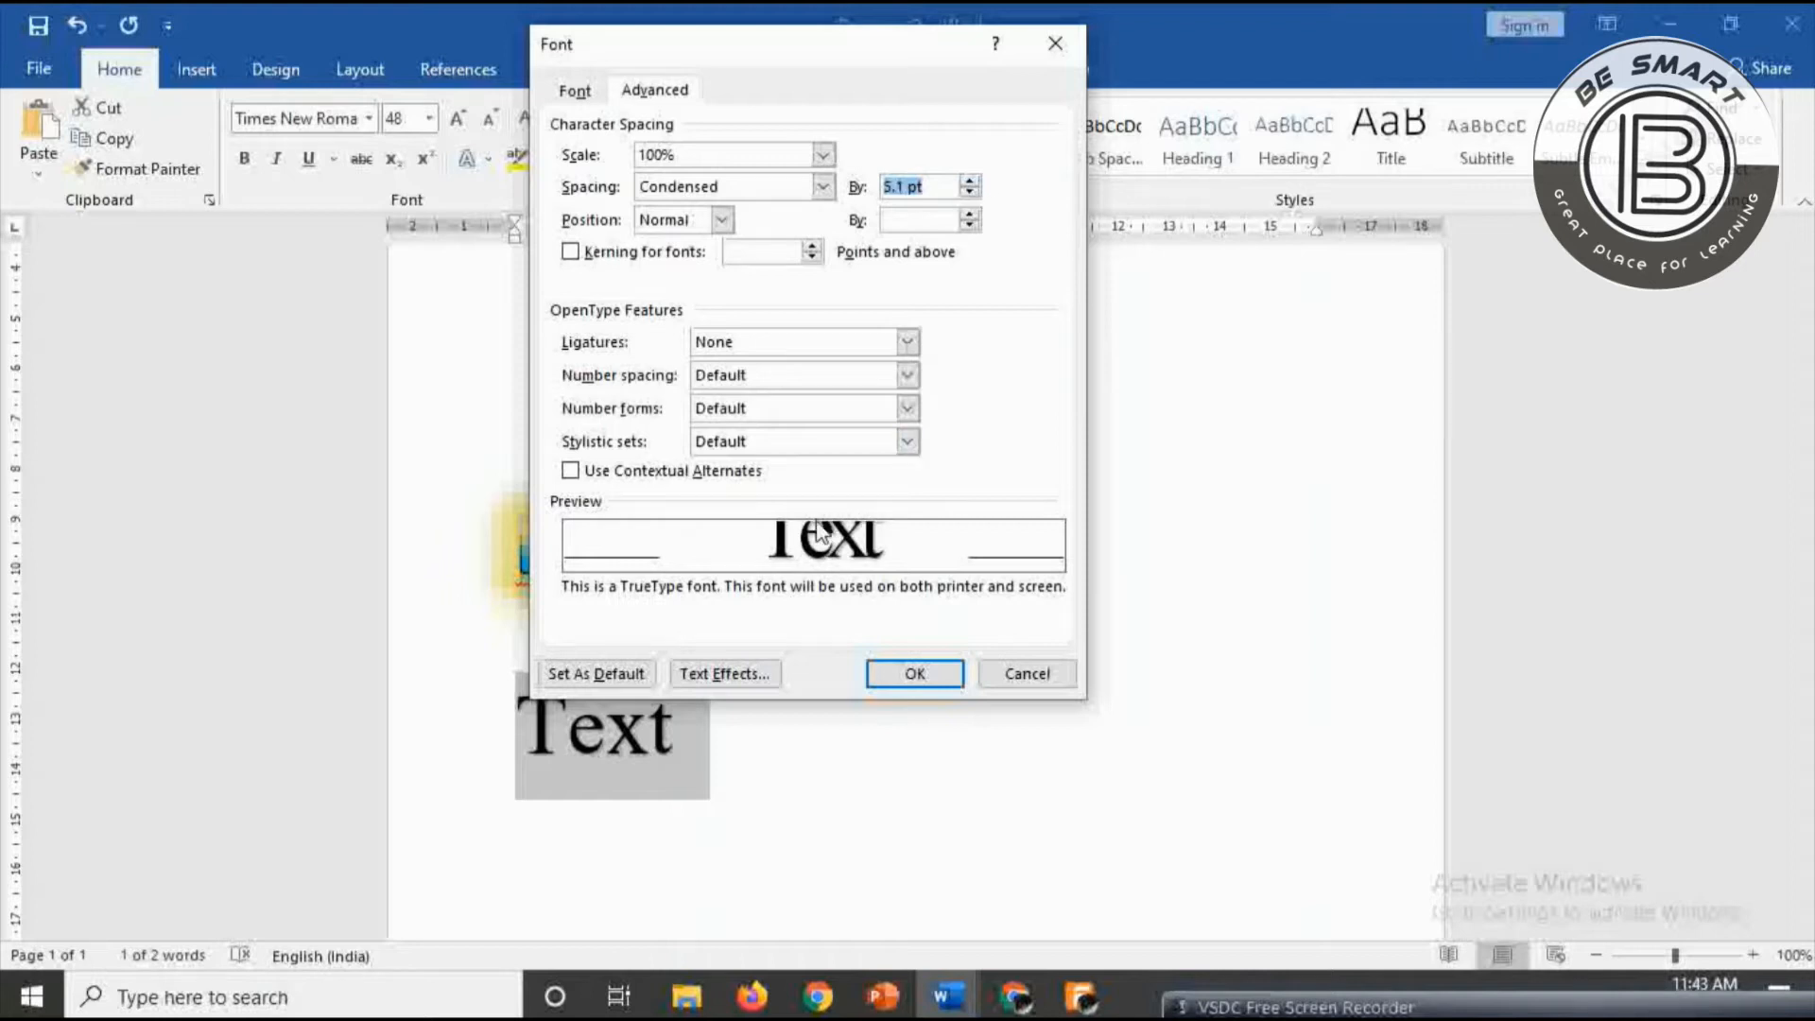
- Change the spacing of "Text" to Expanded by 5.1 pt and apply it to the document
left_click(824, 186)
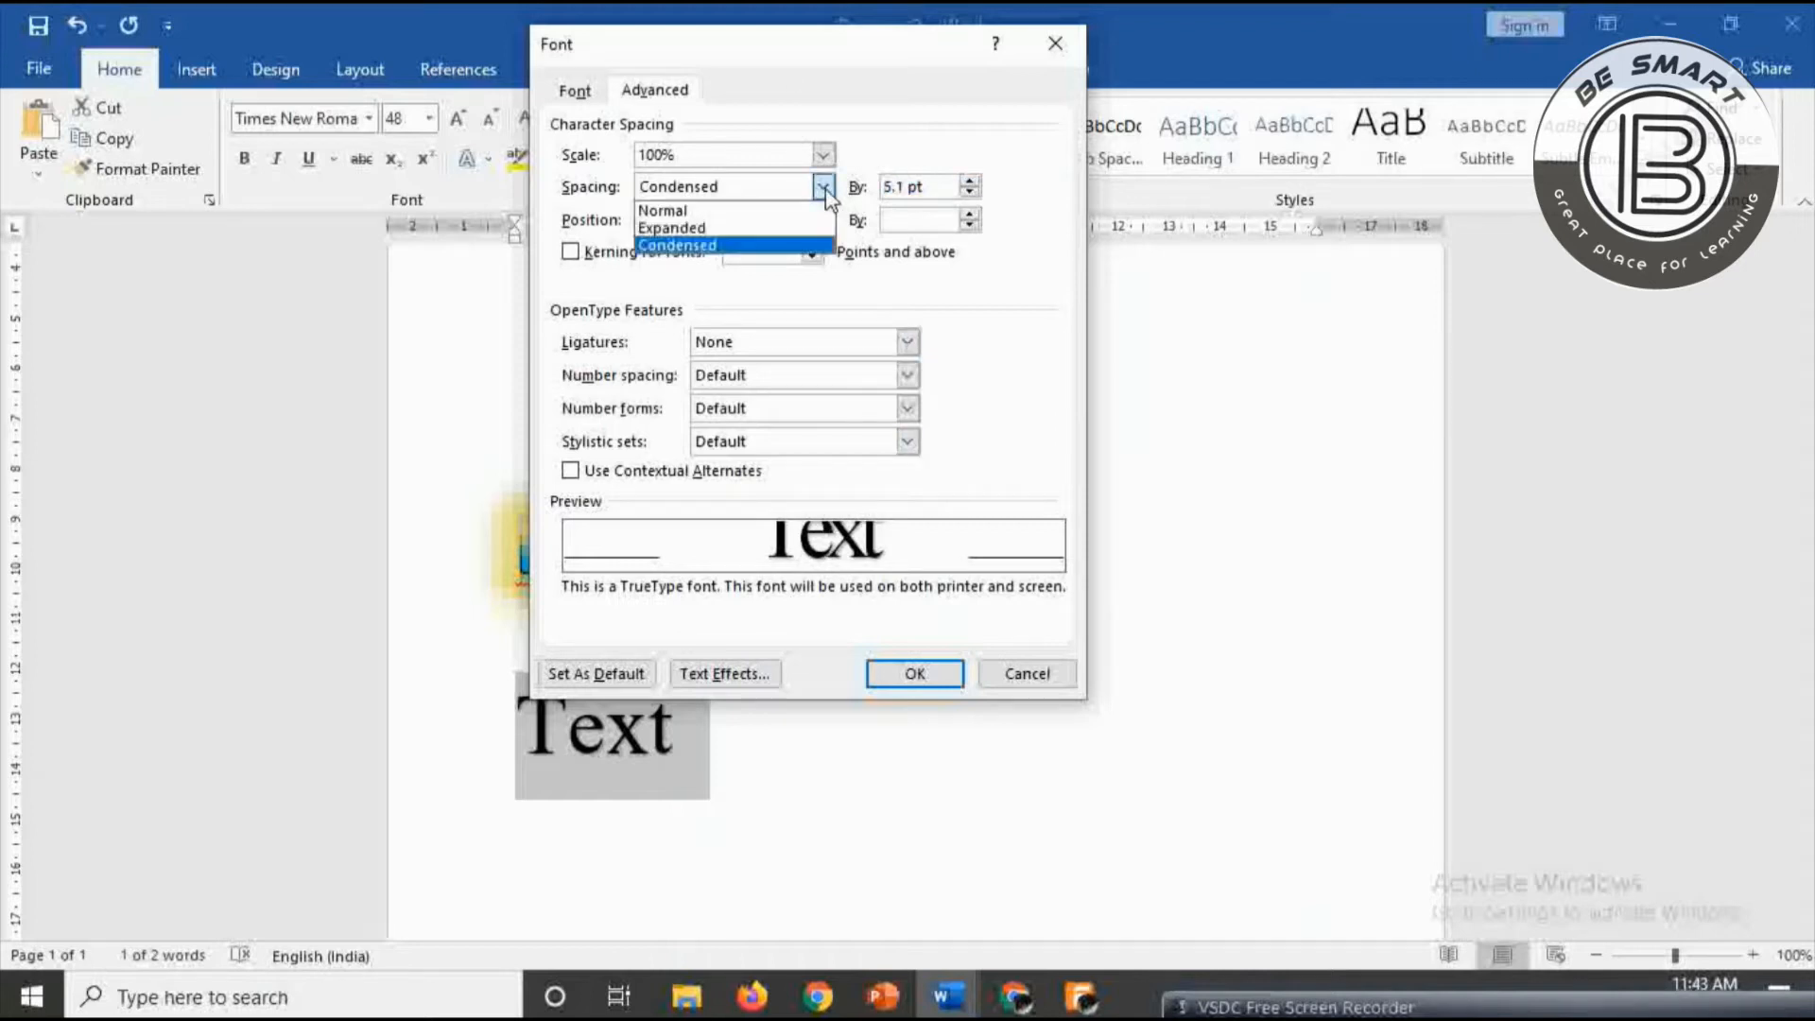
left_click(781, 227)
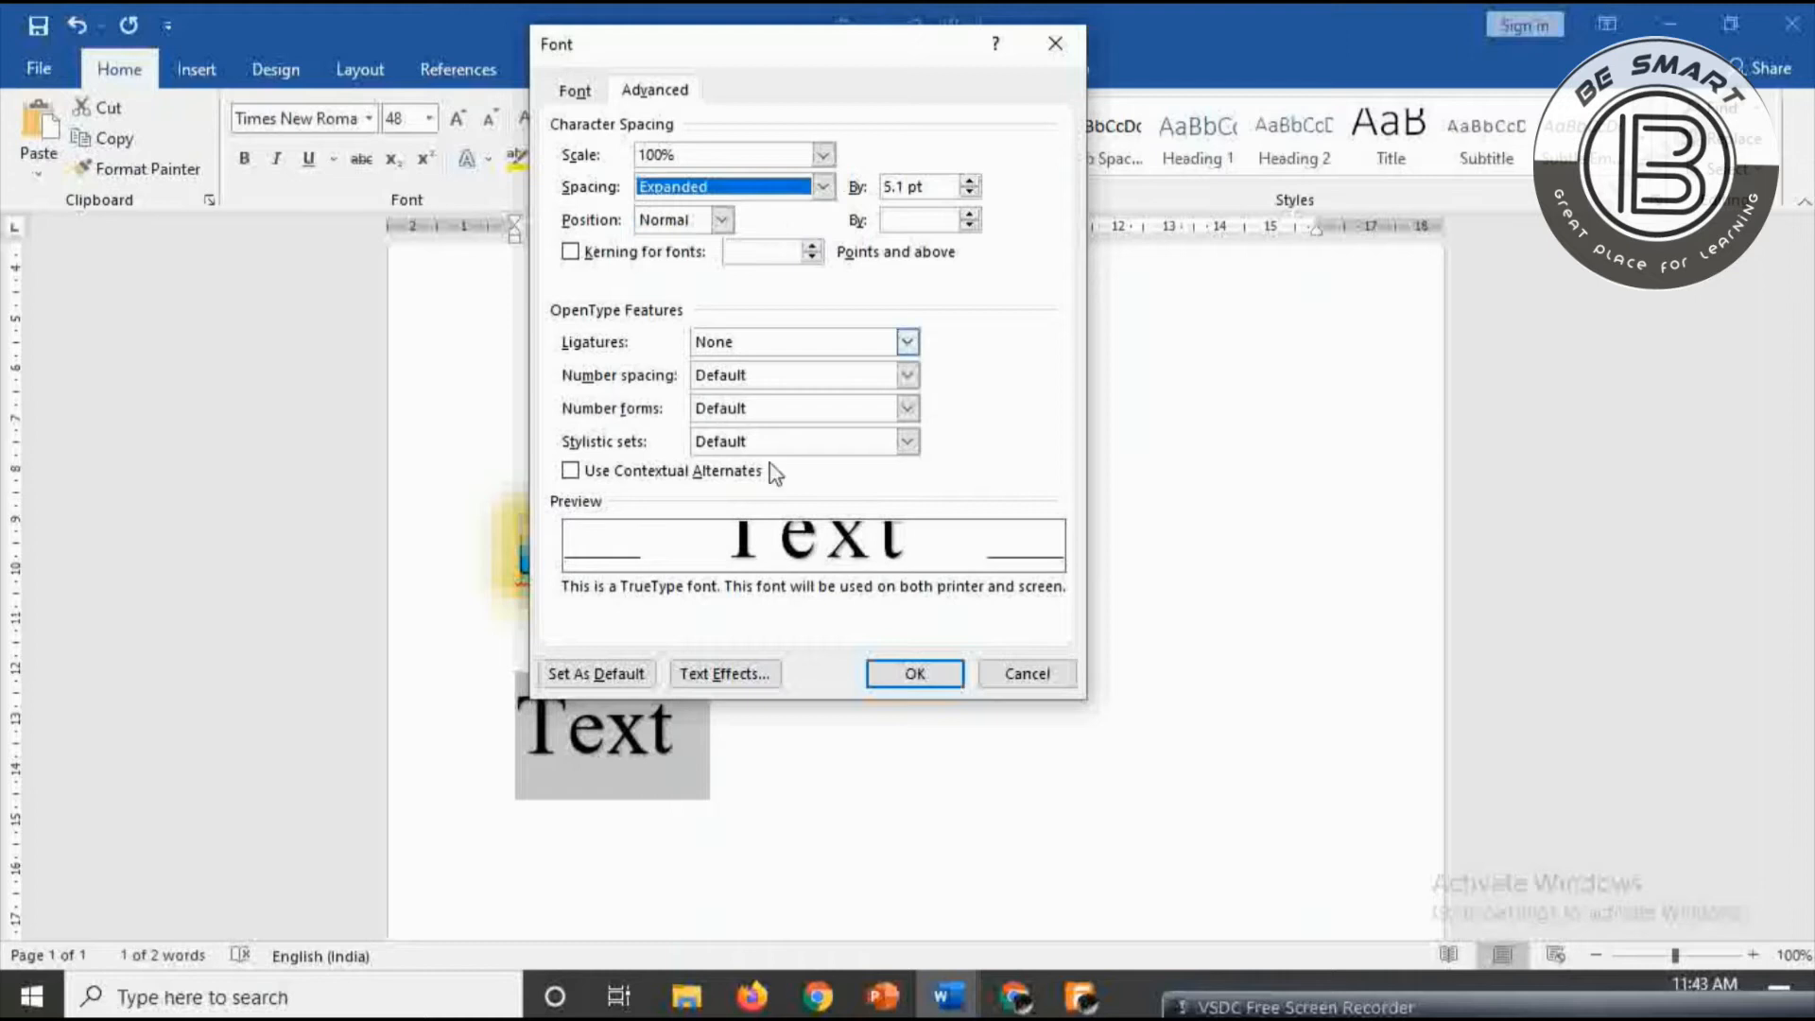
left_click(923, 682)
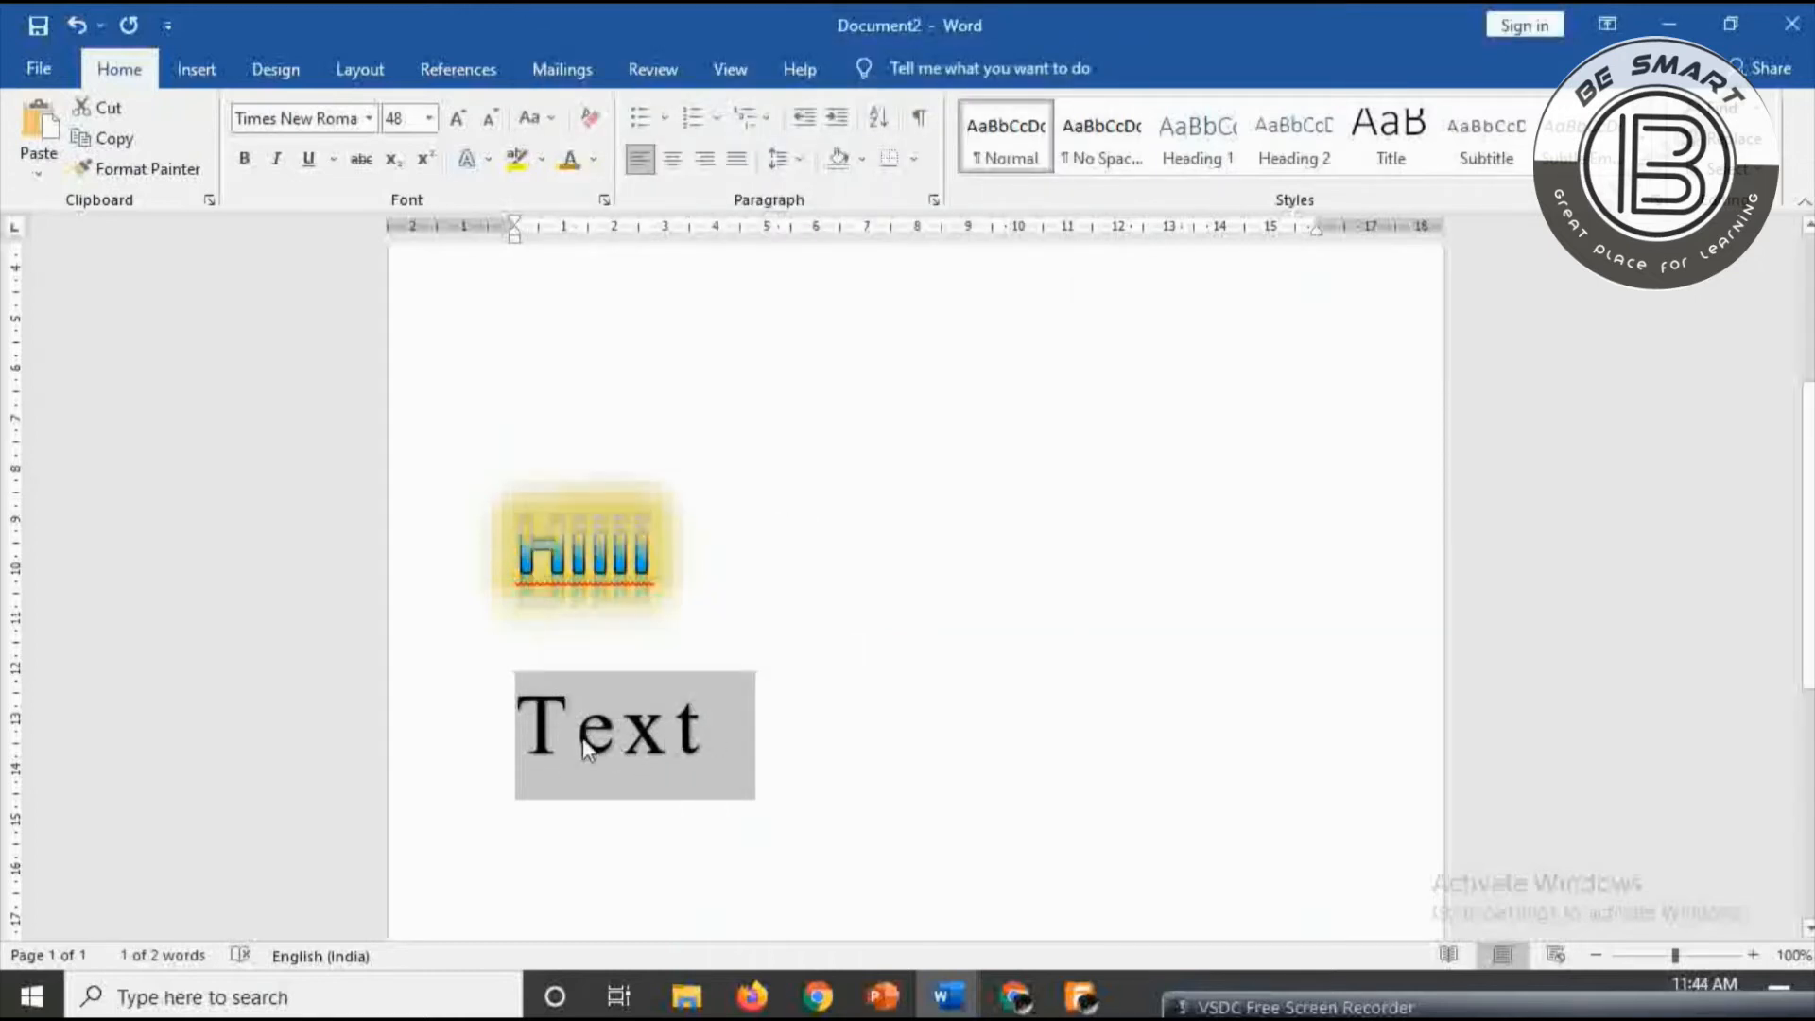
- Reopen the advanced font settings for "Text" and apply Condensed character spacing by 5.1 pt
left_click(603, 200)
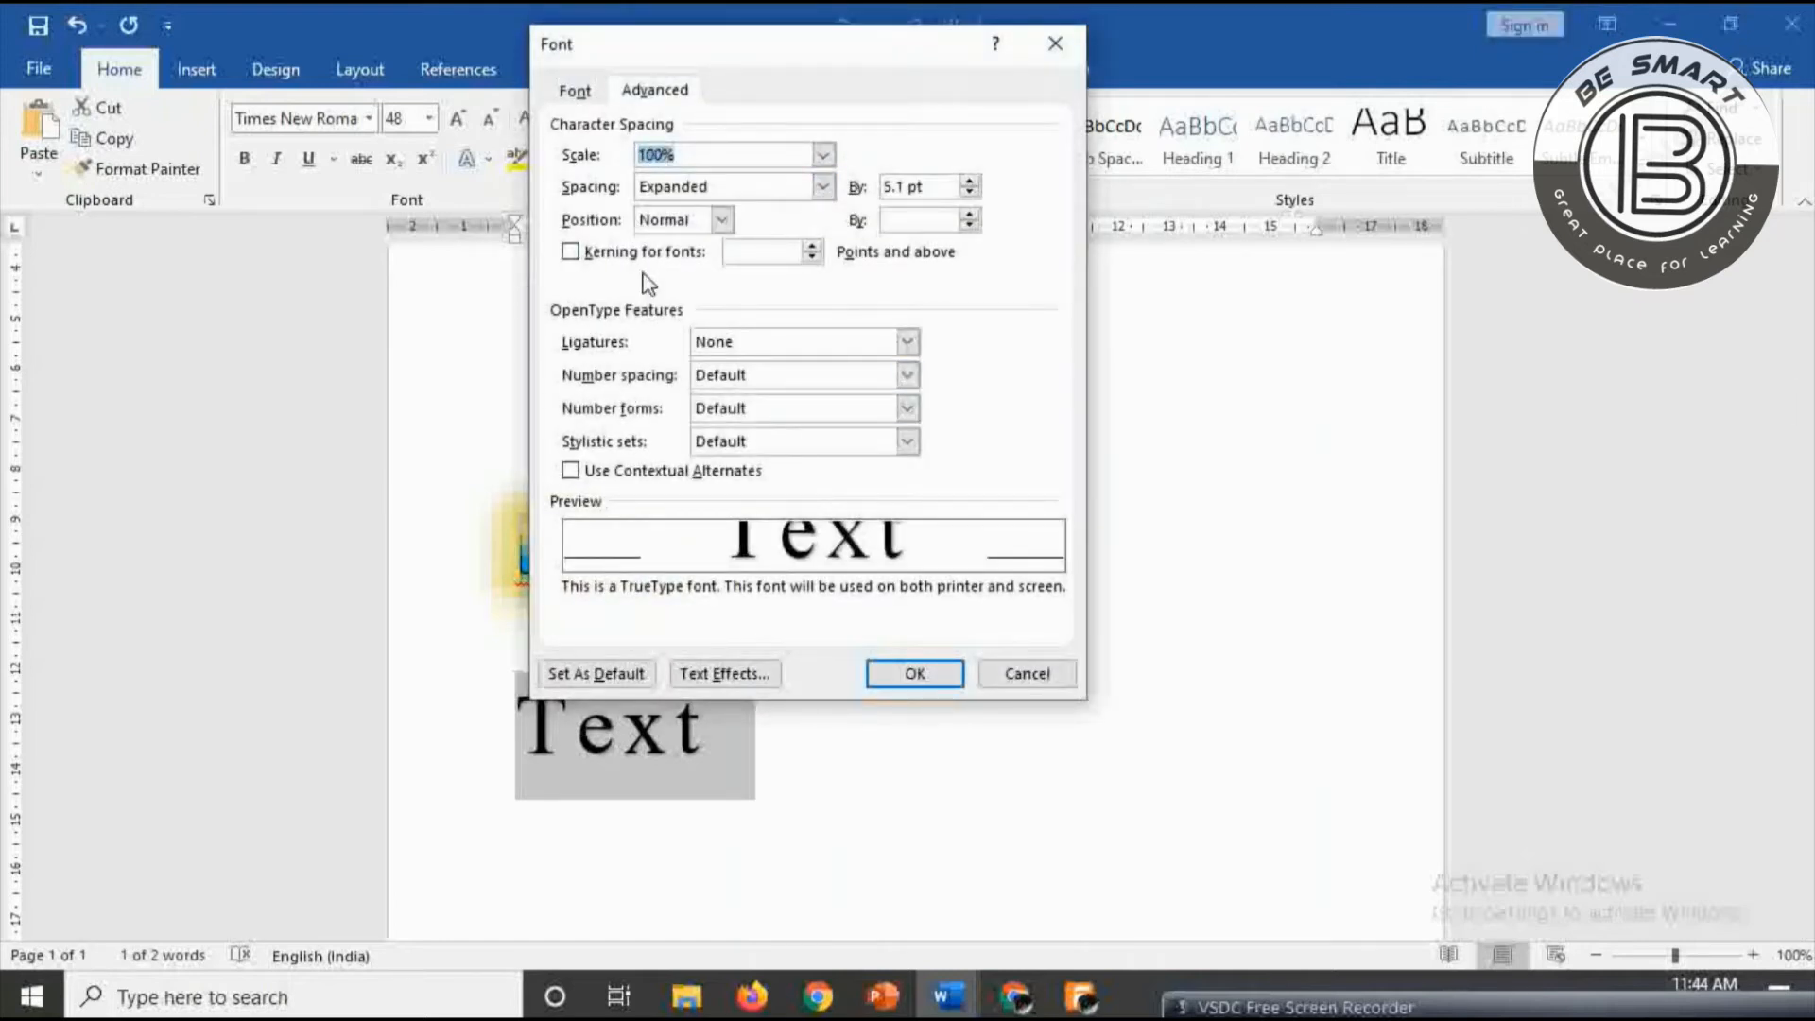
left_click(823, 186)
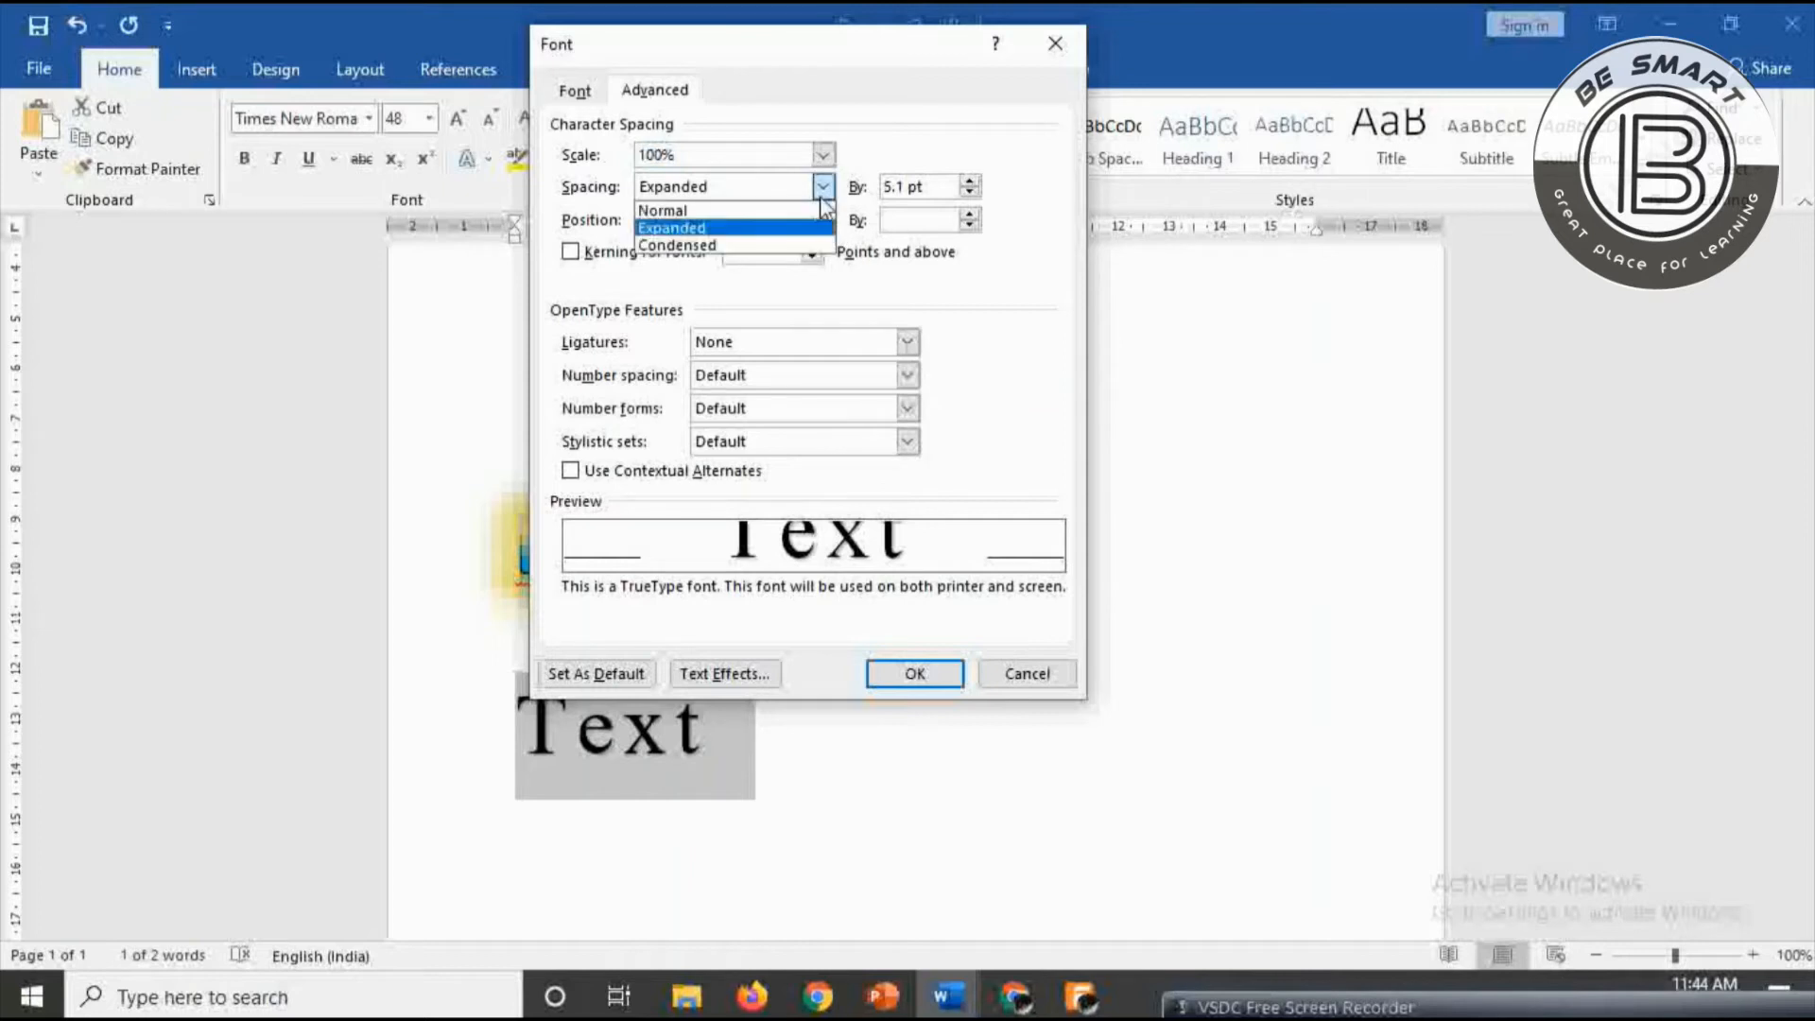
left_click(805, 248)
left_click(900, 674)
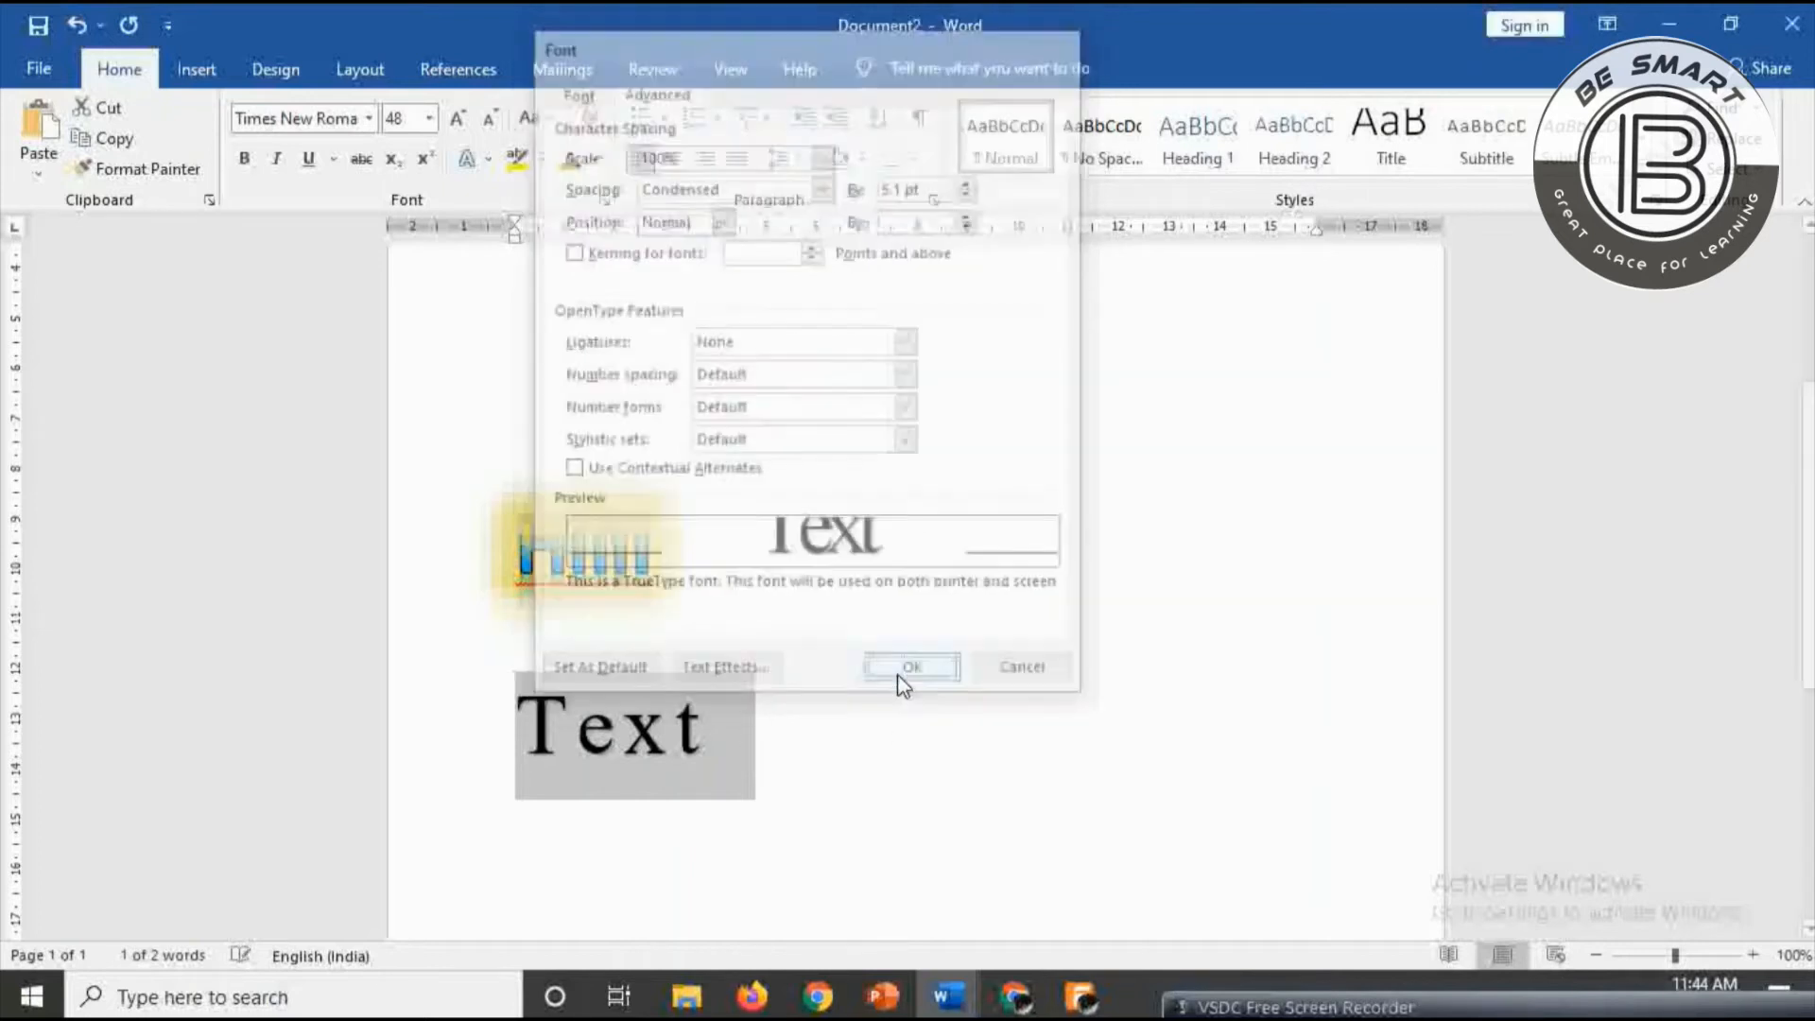